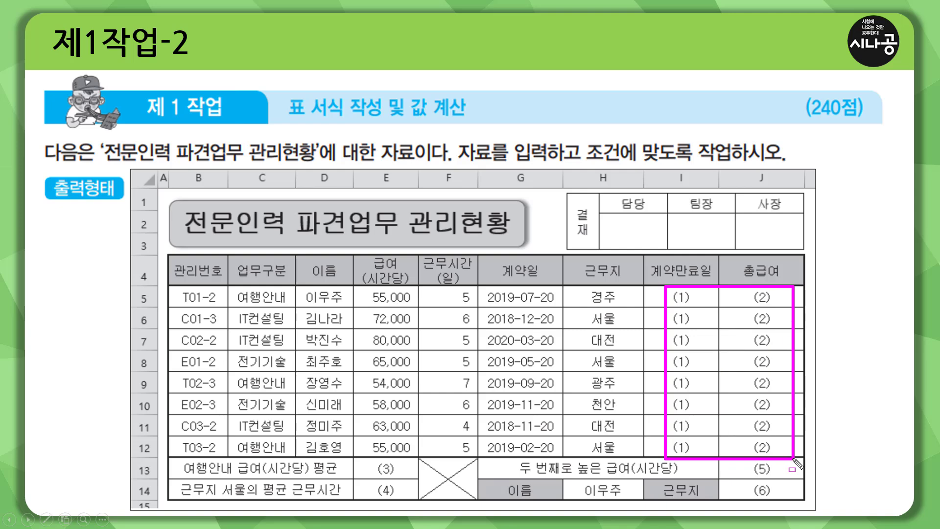
drag(371, 459, 406, 501)
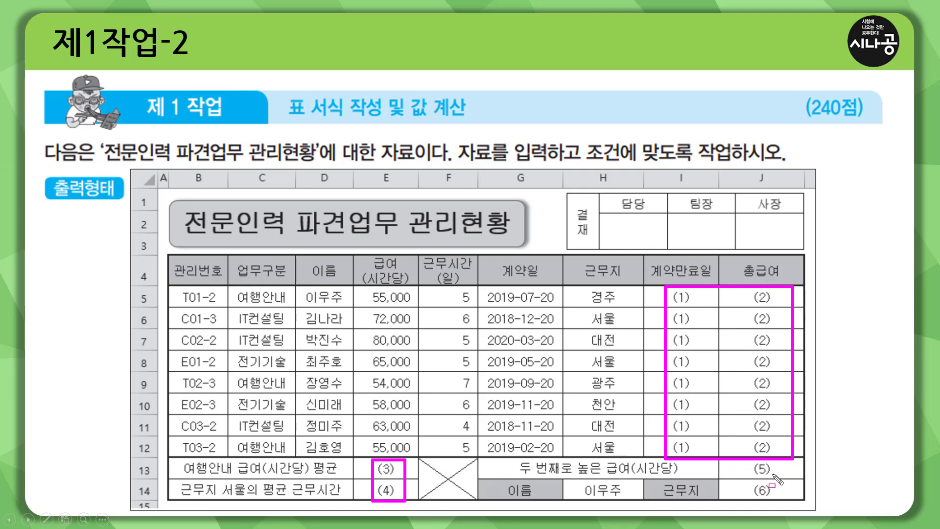
mouse_move(744, 459)
mouse_down()
mouse_move(788, 511)
mouse_move(778, 502)
mouse_up()
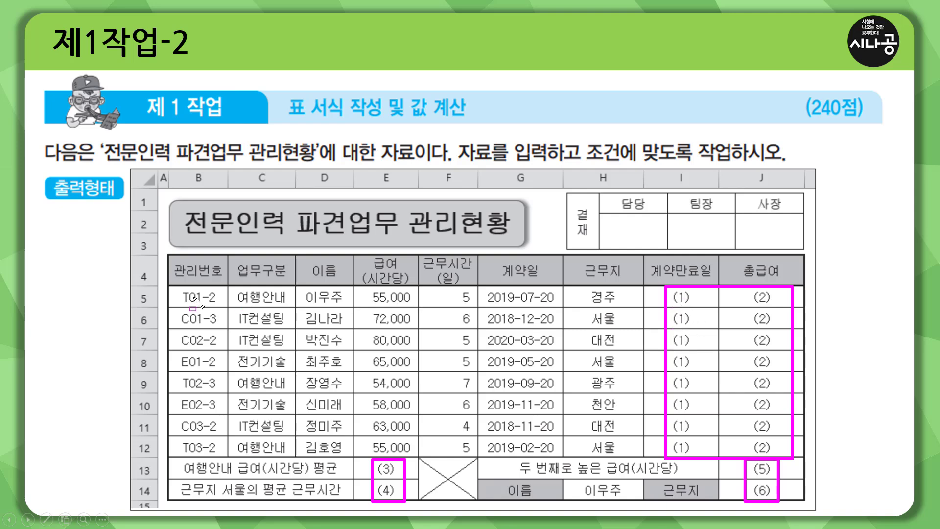
key(Right)
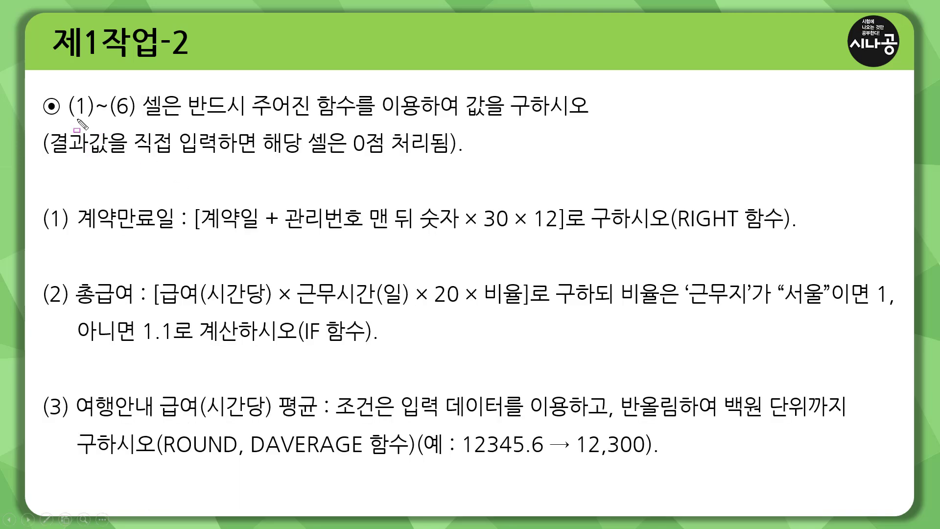
drag(66, 120, 603, 120)
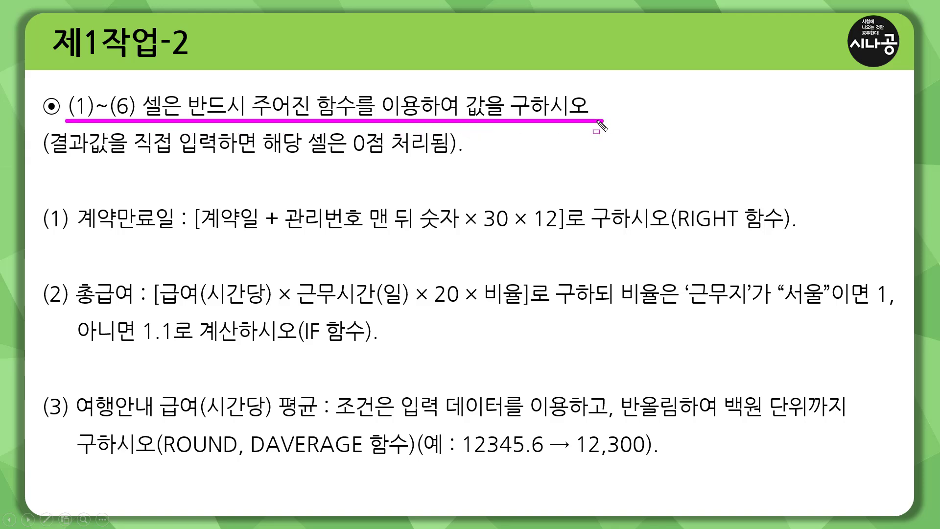
mouse_move(248, 87)
mouse_down()
mouse_move(357, 88)
mouse_move(356, 120)
mouse_up()
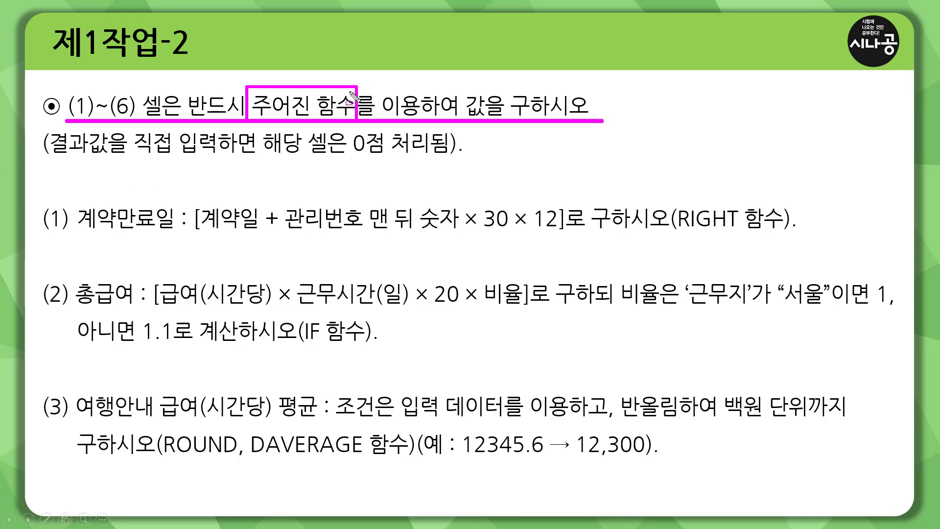
drag(49, 156, 254, 160)
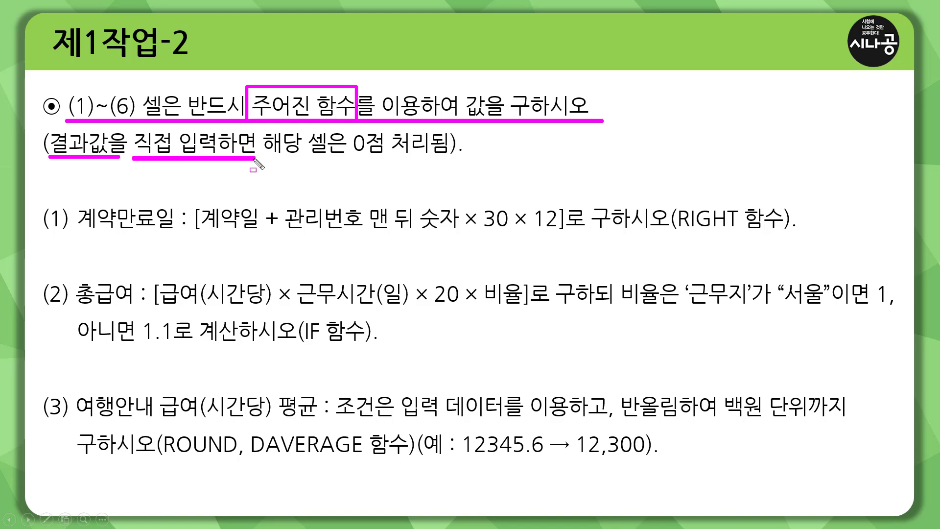
drag(345, 157, 445, 157)
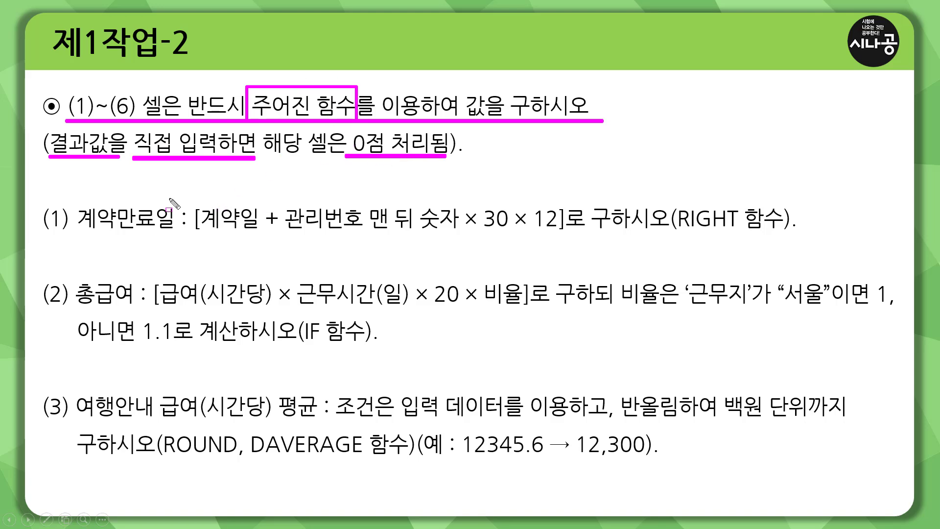
drag(45, 236, 179, 236)
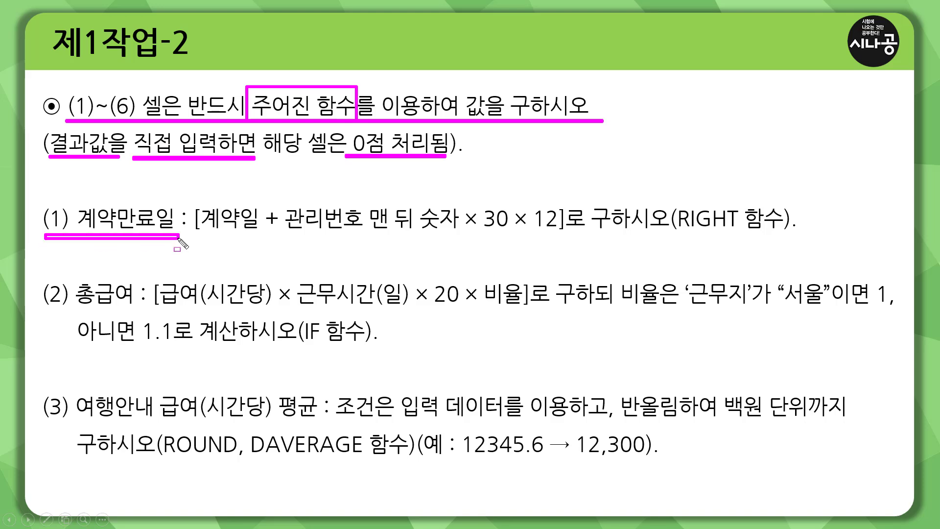
drag(190, 202, 669, 235)
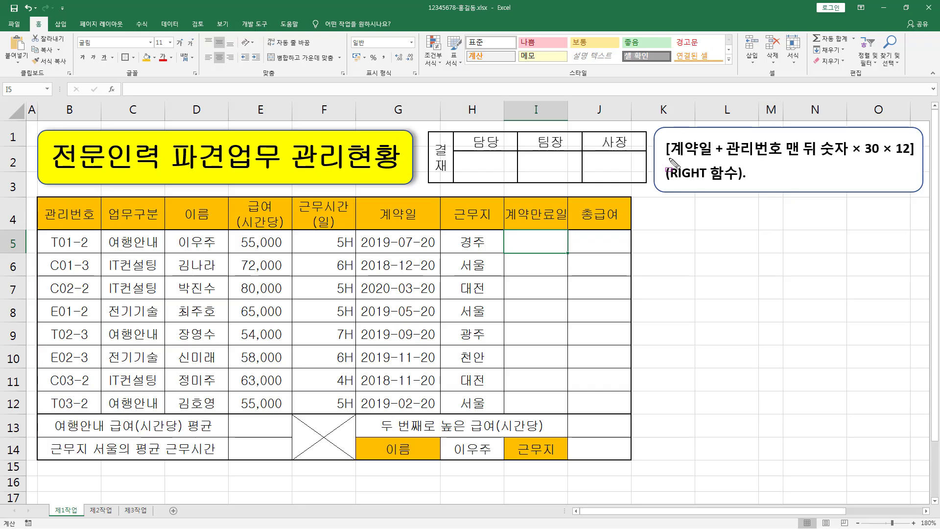
Examine the 계약만료일 formula requirement against the contract dates, the last digits of the 관리번호 column and the empty result cells
drag(667, 158, 907, 157)
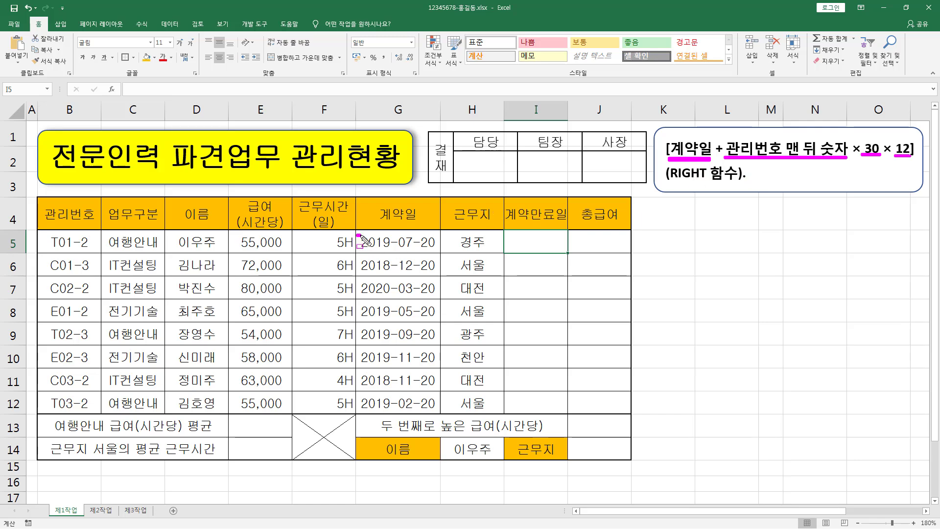
drag(359, 236, 438, 251)
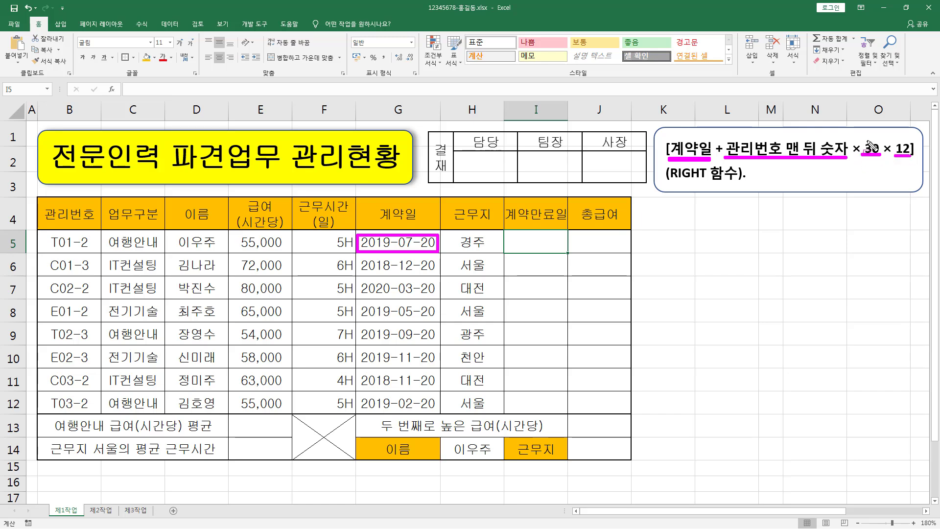
mouse_move(725, 138)
mouse_down()
mouse_move(723, 160)
mouse_move(848, 163)
mouse_up()
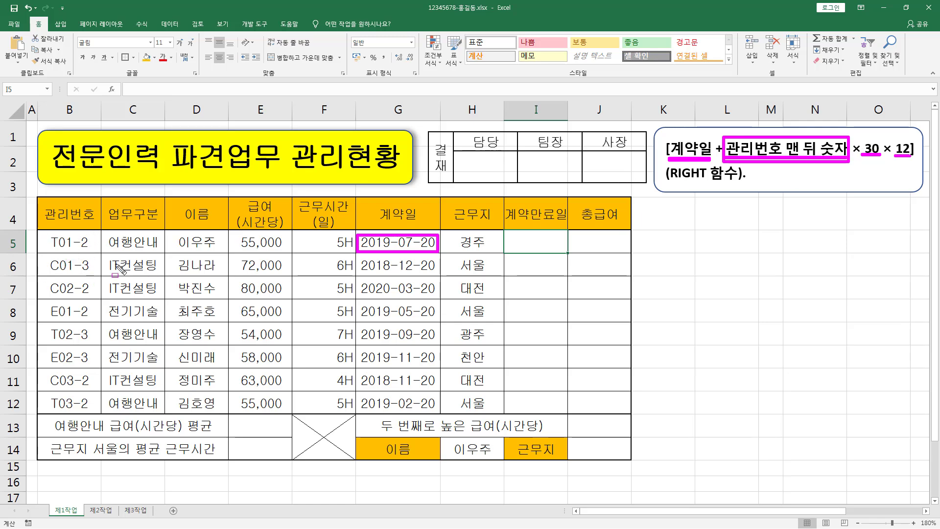
drag(78, 230, 91, 418)
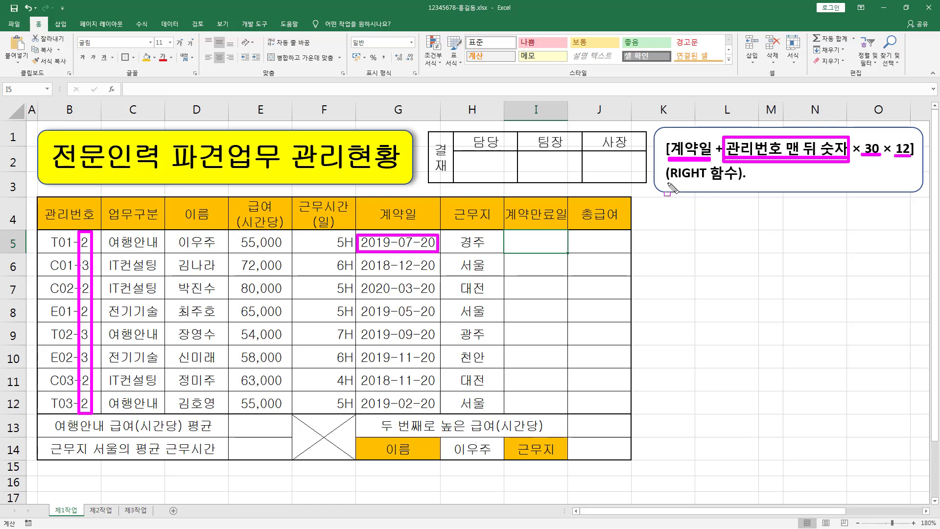
drag(668, 184, 736, 184)
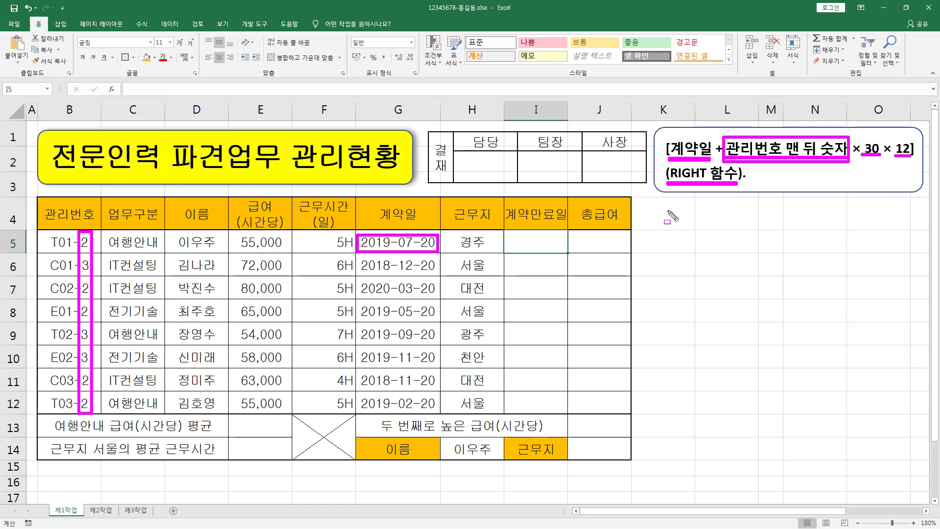
key(Escape)
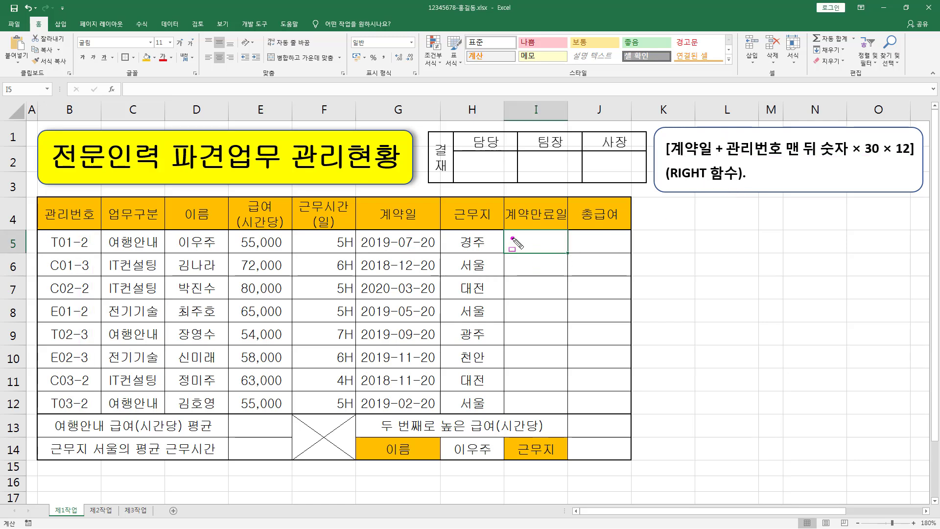
mouse_move(512, 238)
mouse_down()
mouse_move(567, 380)
mouse_move(561, 410)
mouse_up()
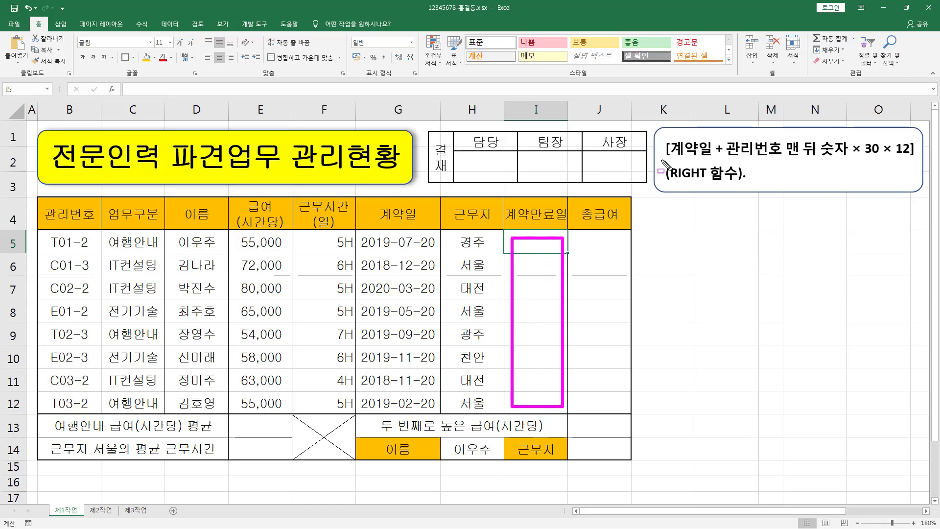
key(Escape)
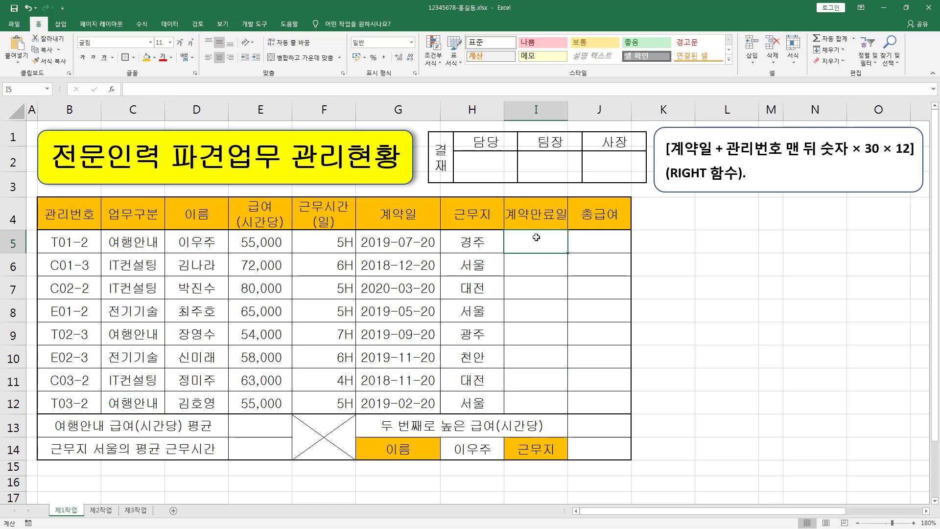
Select the 계약만료일 cells I5:I12 and begin the formula =G5+ using the first contract date
drag(528, 244, 531, 399)
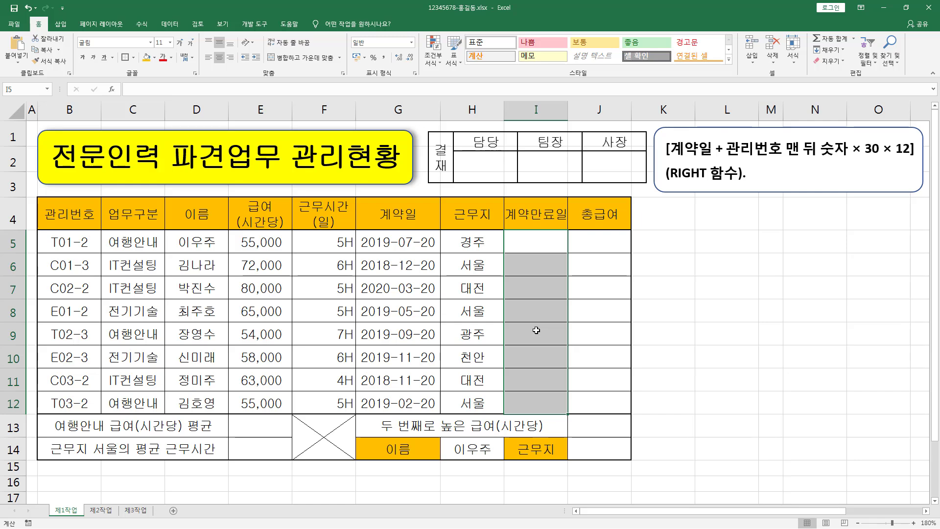
text(=)
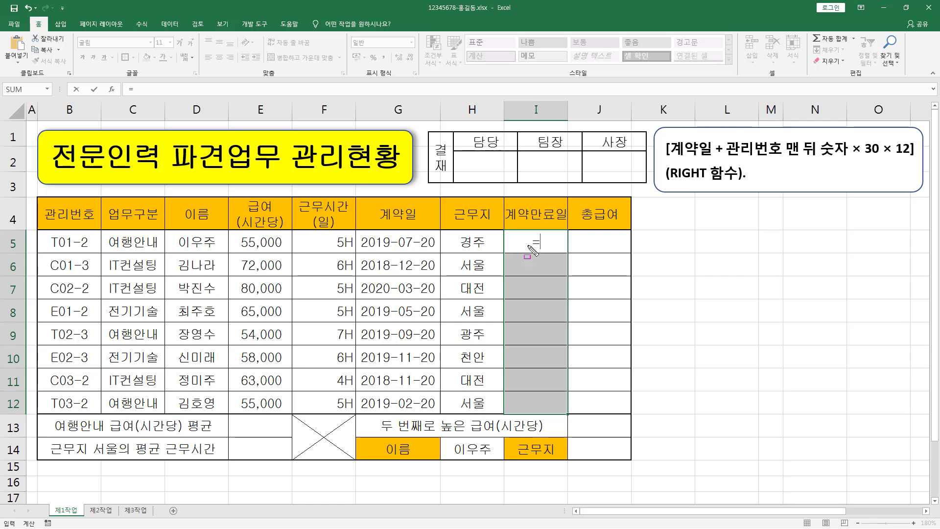
drag(522, 249, 550, 250)
drag(361, 250, 435, 250)
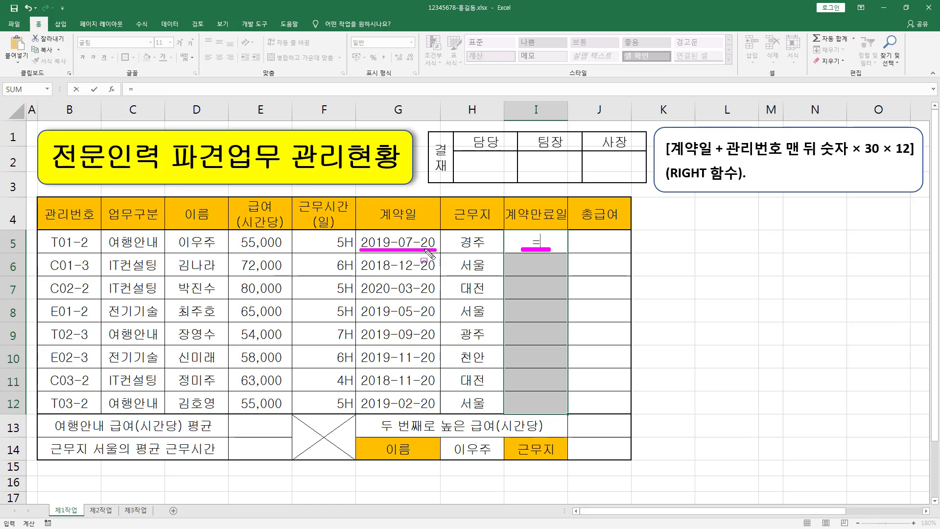
key(Escape)
click(400, 241)
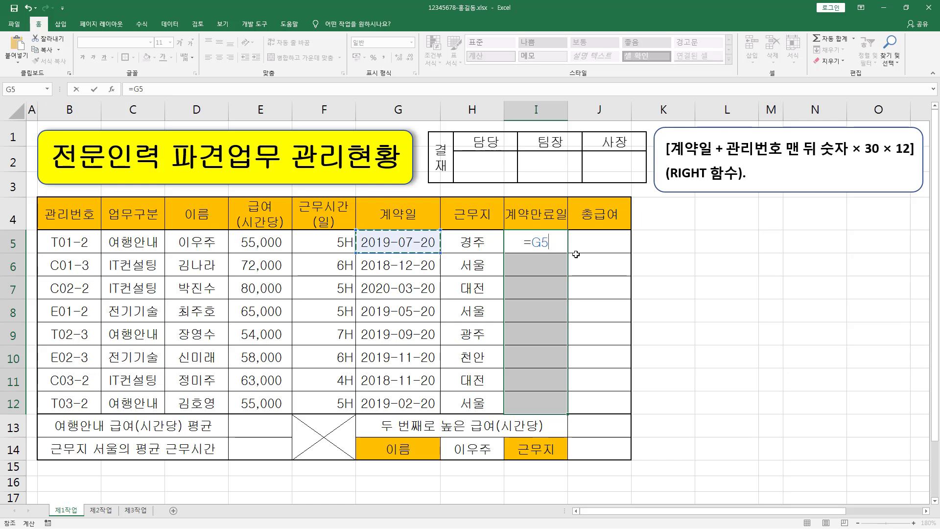
text(+)
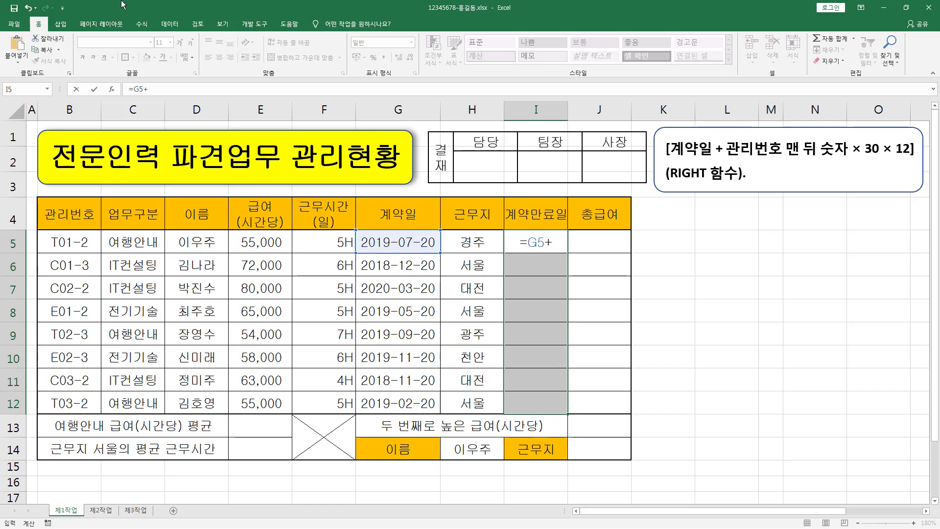
Append the RIGHT function to the formula and open its function arguments for editing
text(RI)
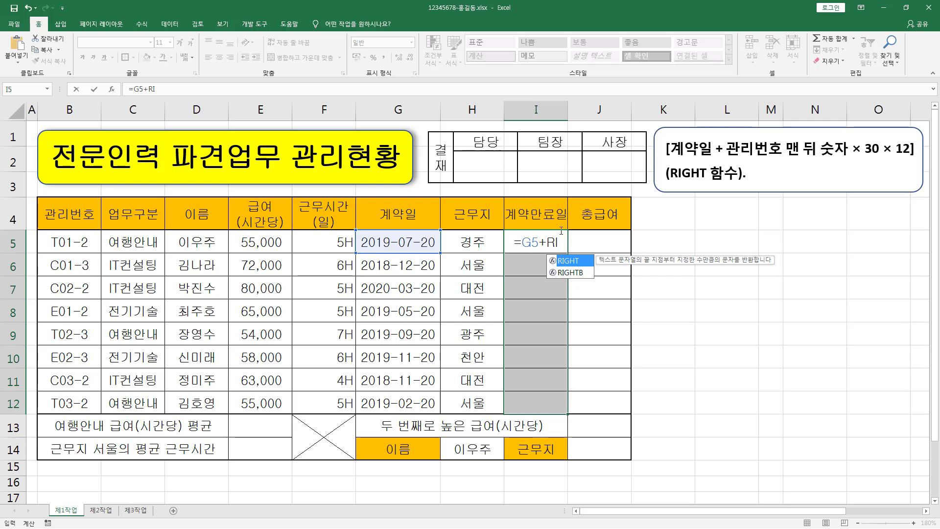
key(Tab)
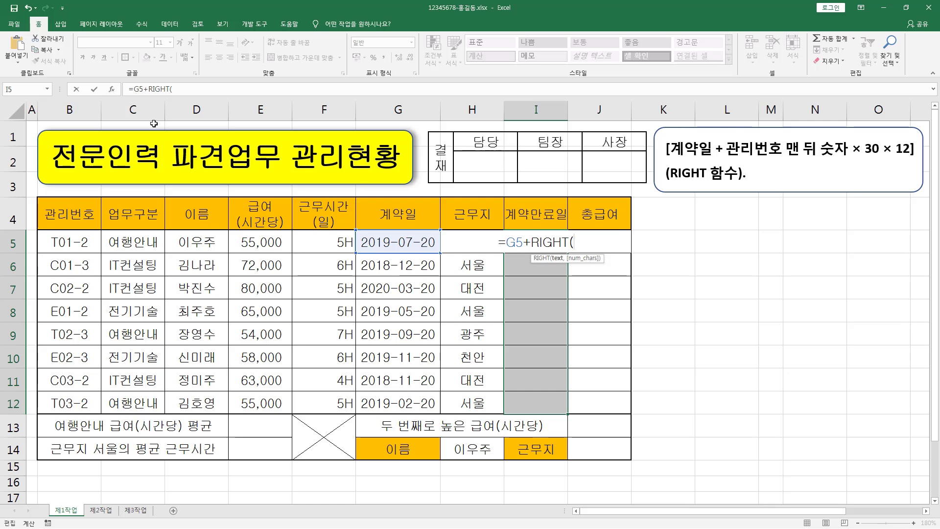
key(F2)
drag(126, 82, 185, 101)
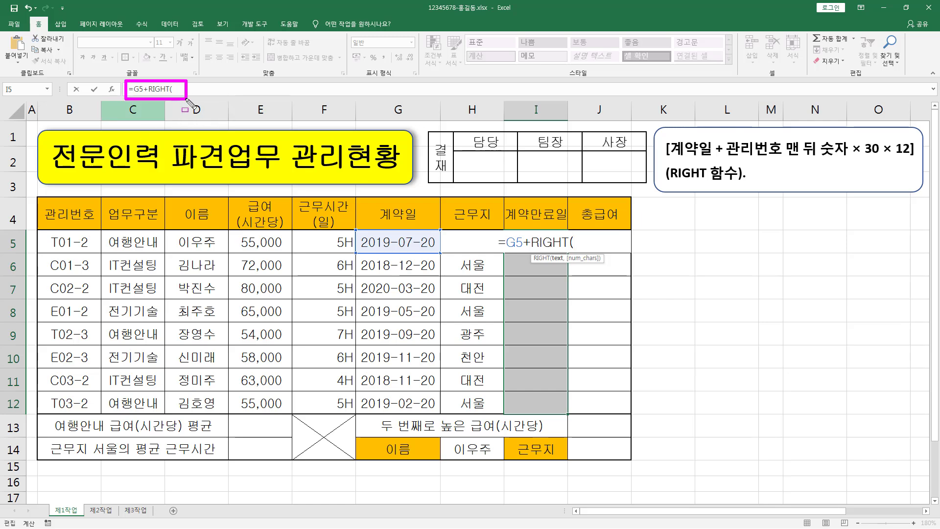
key(Escape)
click(177, 89)
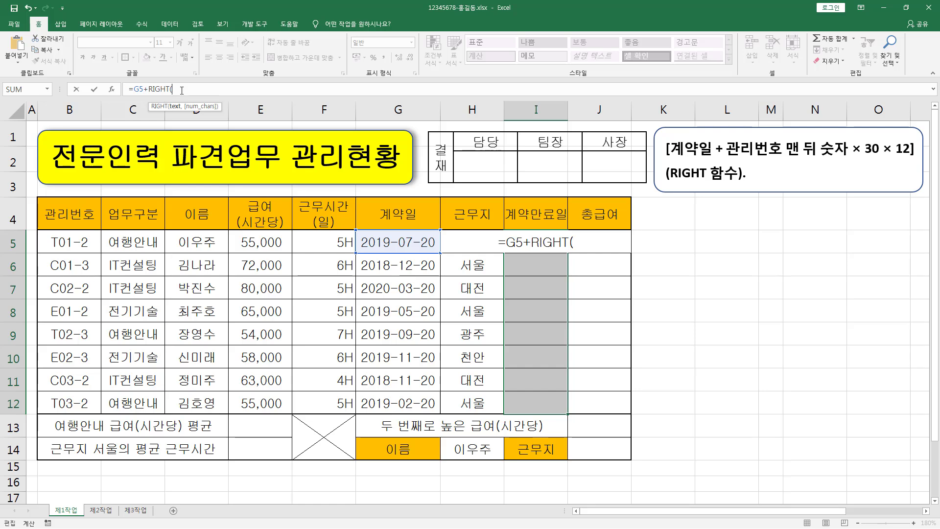
click(112, 89)
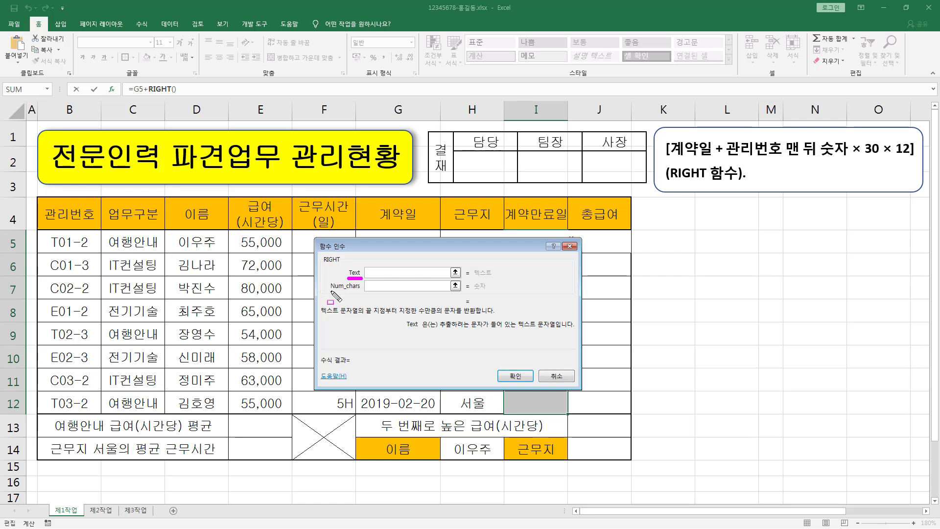
Set the Text argument of the RIGHT function to cell B5, the first 관리번호
drag(330, 290, 363, 292)
key(Escape)
click(381, 274)
drag(341, 265, 385, 280)
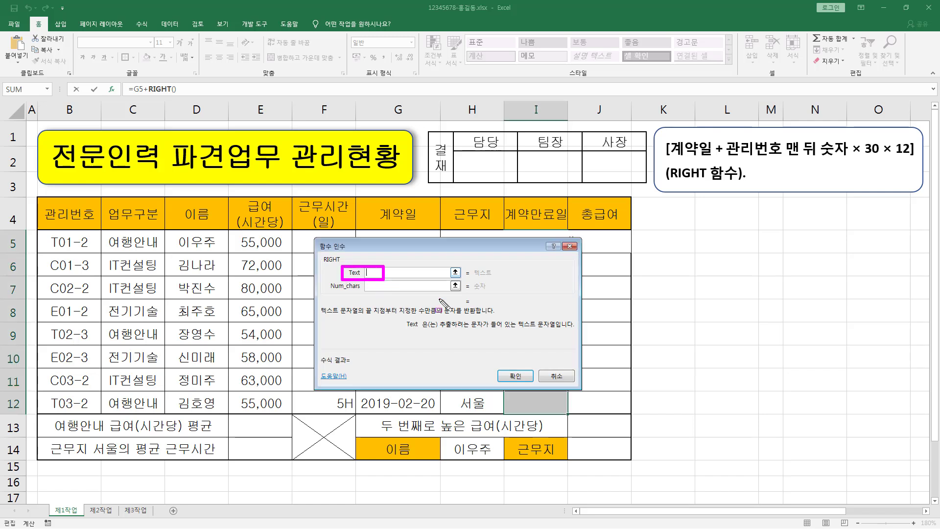
drag(402, 328, 570, 331)
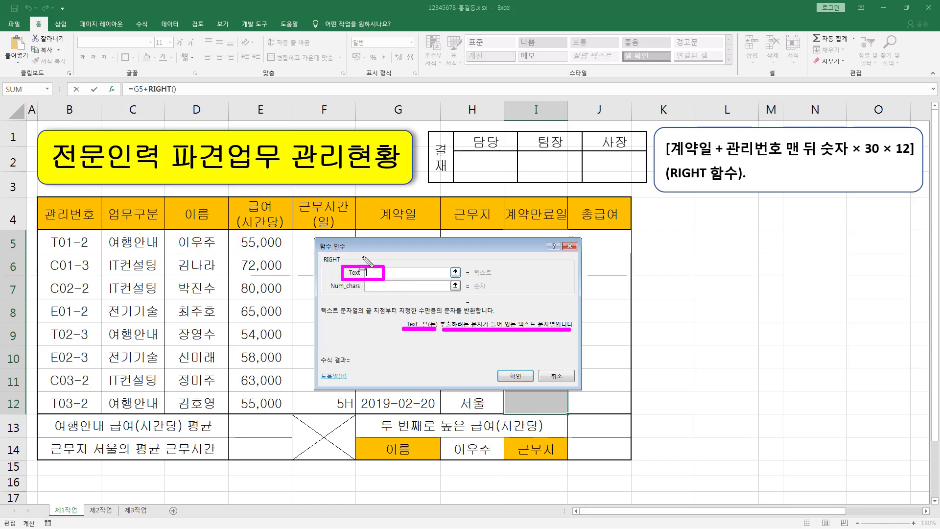
key(Escape)
click(383, 273)
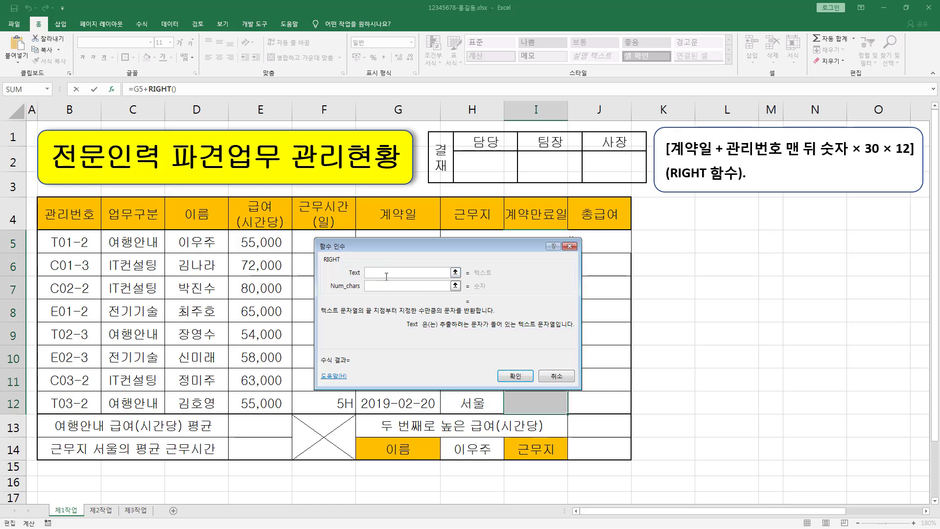
click(72, 243)
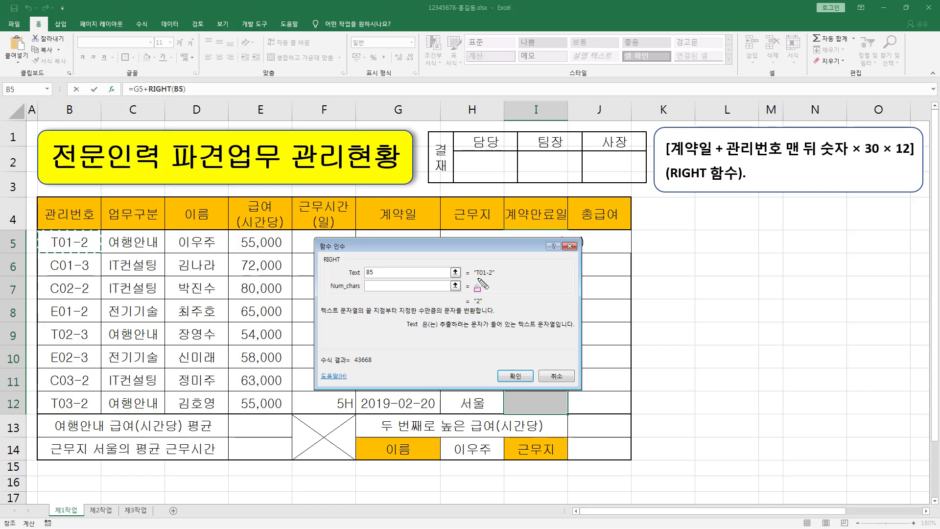
drag(478, 277, 490, 278)
Set the Num_chars argument of the RIGHT function to 2 and check the extracted text
click(382, 287)
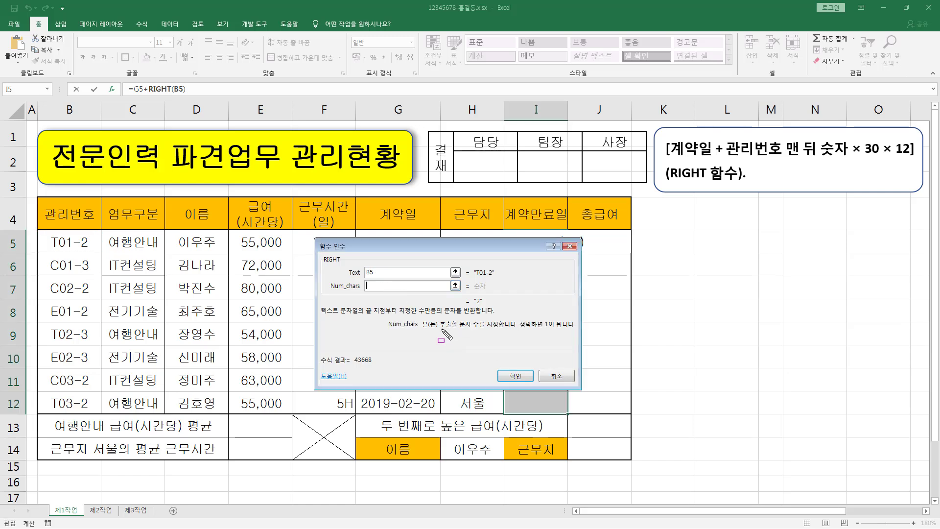
mouse_move(440, 328)
mouse_down()
mouse_move(472, 317)
mouse_move(478, 332)
mouse_move(569, 330)
mouse_up()
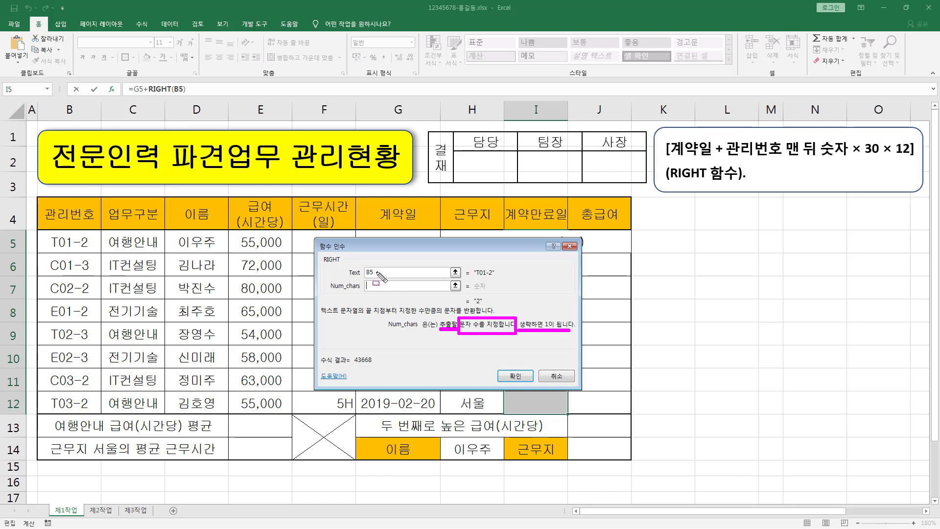
drag(474, 278, 494, 278)
drag(322, 264, 341, 264)
drag(474, 305, 485, 305)
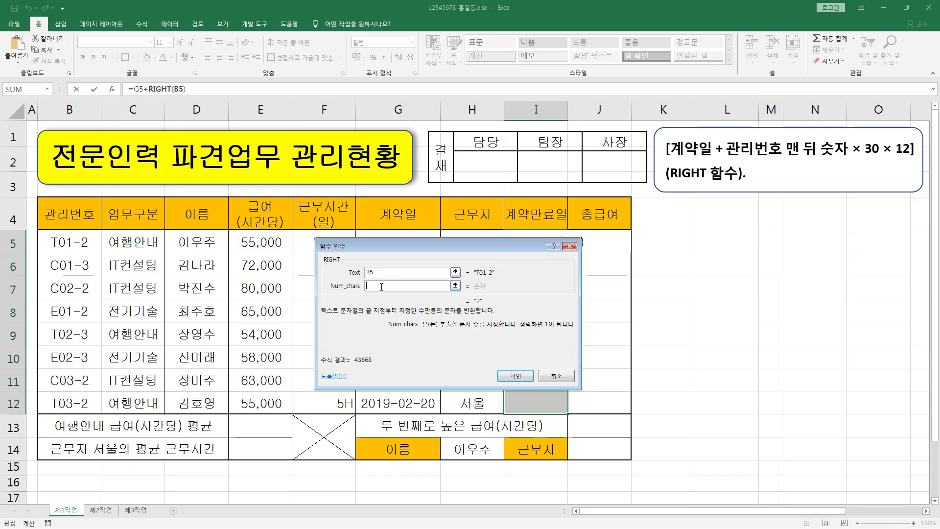
text(2)
drag(477, 305, 483, 305)
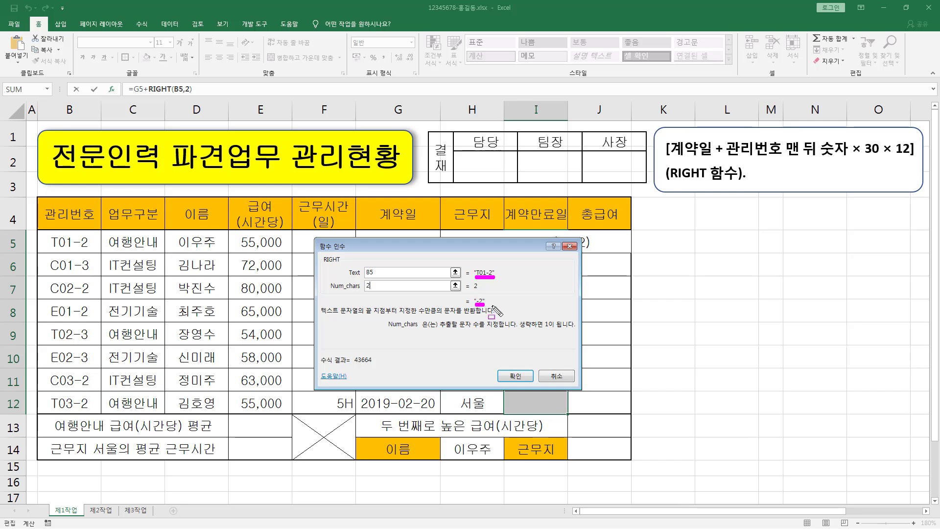
Try a Num_chars value of 3 in the RIGHT function and check the extracted text
key(Escape)
key(BackSpace)
text(3)
key(ctrl+2)
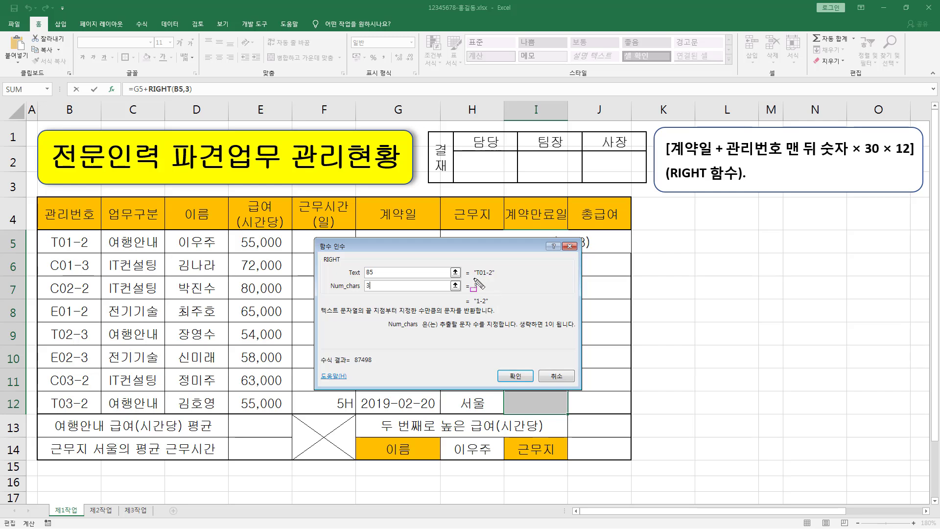
drag(474, 279, 496, 280)
drag(474, 306, 488, 306)
Set the Num_chars argument of the RIGHT function to 1 to extract only the last digit of the 관리번호
text(11)
drag(322, 264, 343, 264)
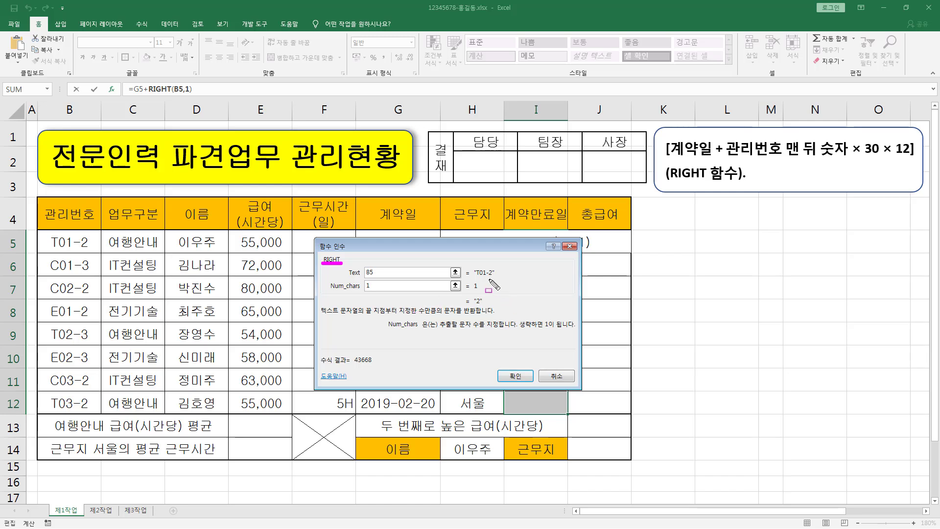
drag(487, 277, 492, 277)
drag(364, 291, 373, 291)
drag(517, 330, 575, 331)
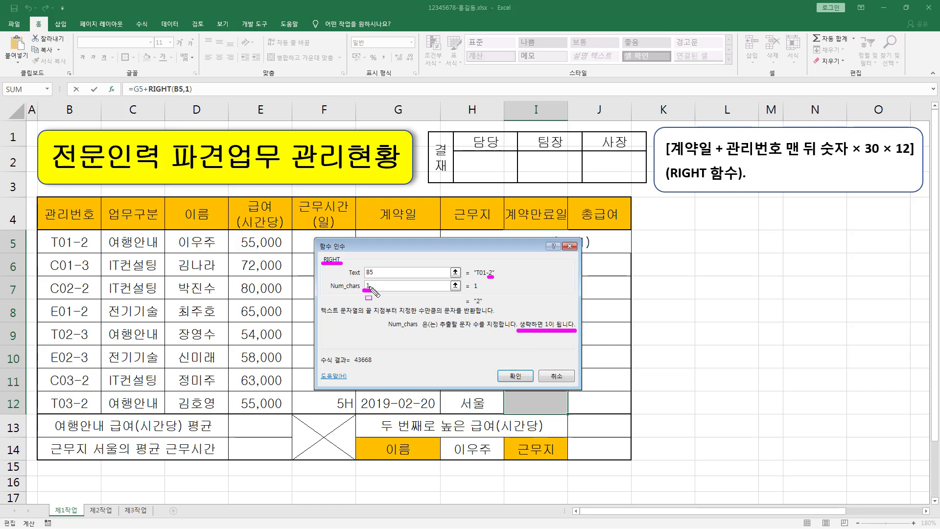
drag(370, 290, 374, 290)
Append *30*12 after the RIGHT function so the formula reads =G5+RIGHT(B5,1)*30*12
mouse_move(77, 232)
mouse_down()
mouse_move(97, 366)
mouse_move(93, 416)
mouse_up()
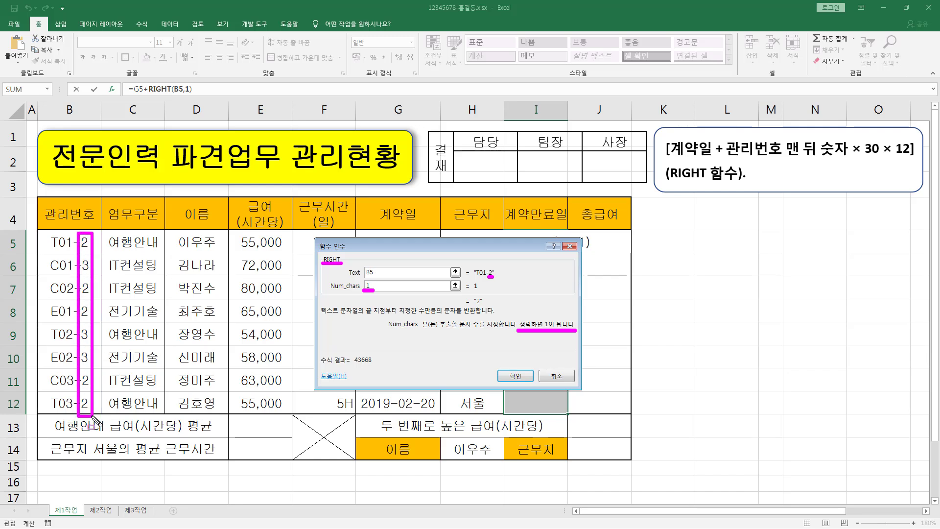
drag(849, 155, 911, 154)
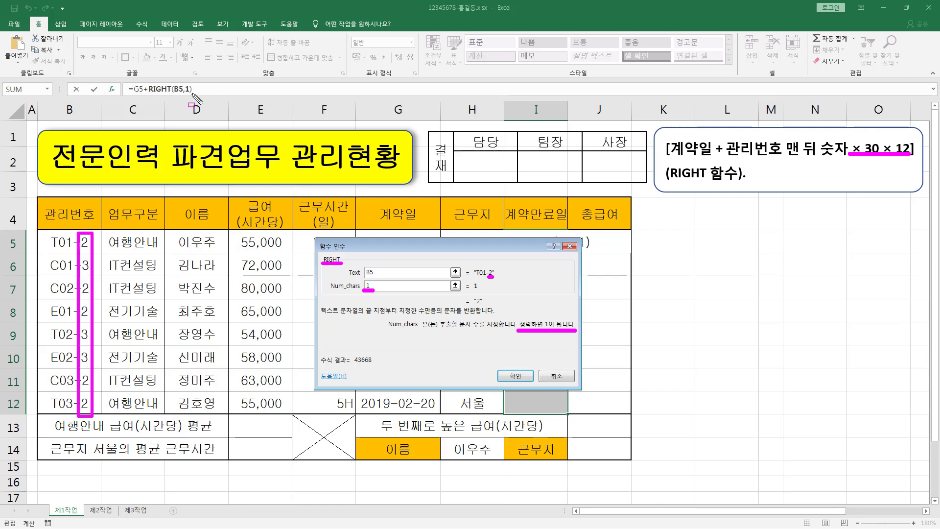
drag(130, 96, 200, 96)
key(Escape)
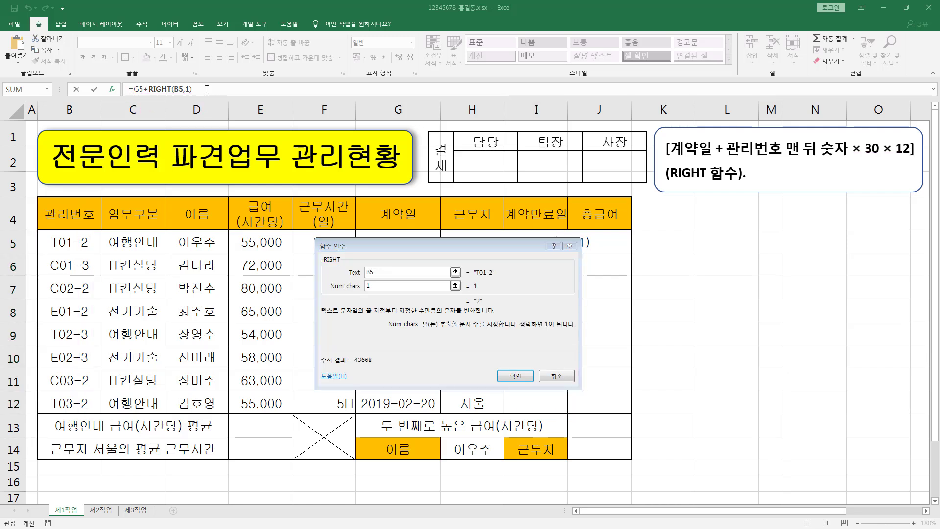
click(235, 91)
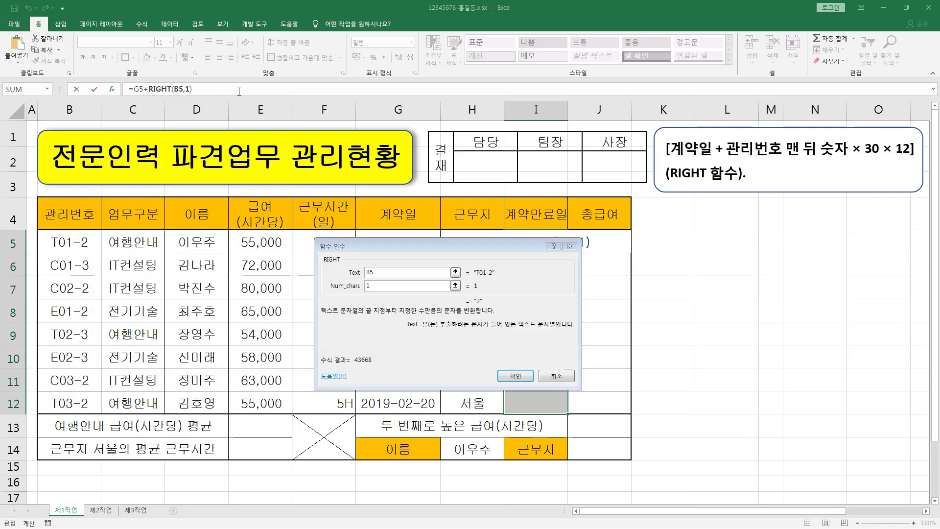
text(*30)
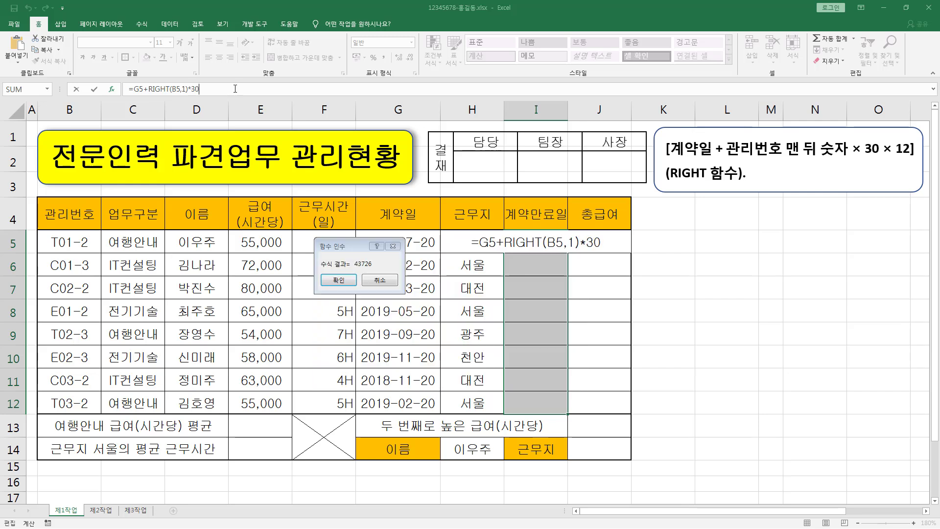
text(*12)
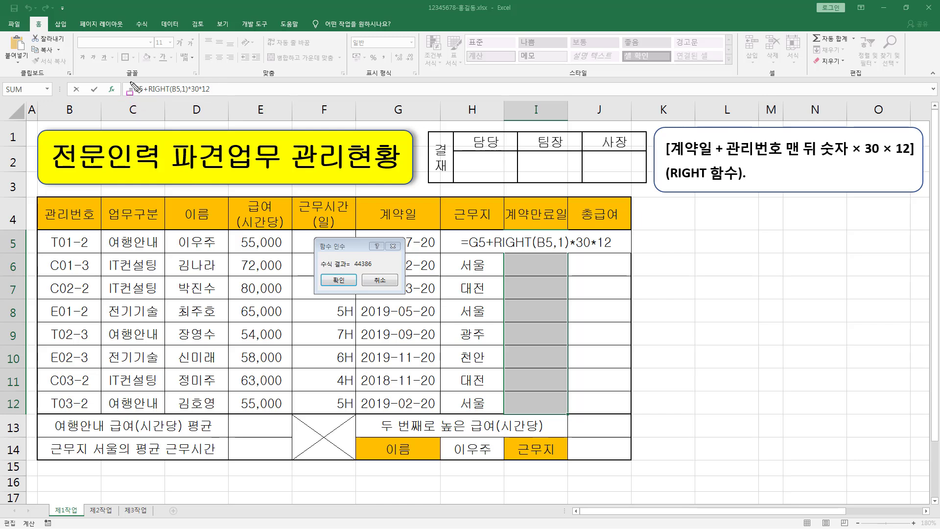
Enter the completed formula into all the selected 계약만료일 cells I5:I12 at once
drag(513, 239, 556, 415)
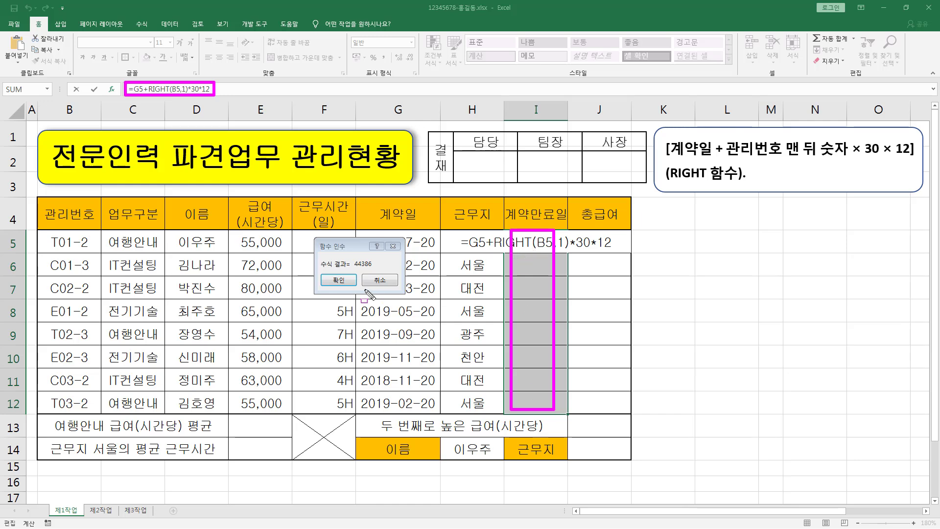
drag(317, 269, 365, 295)
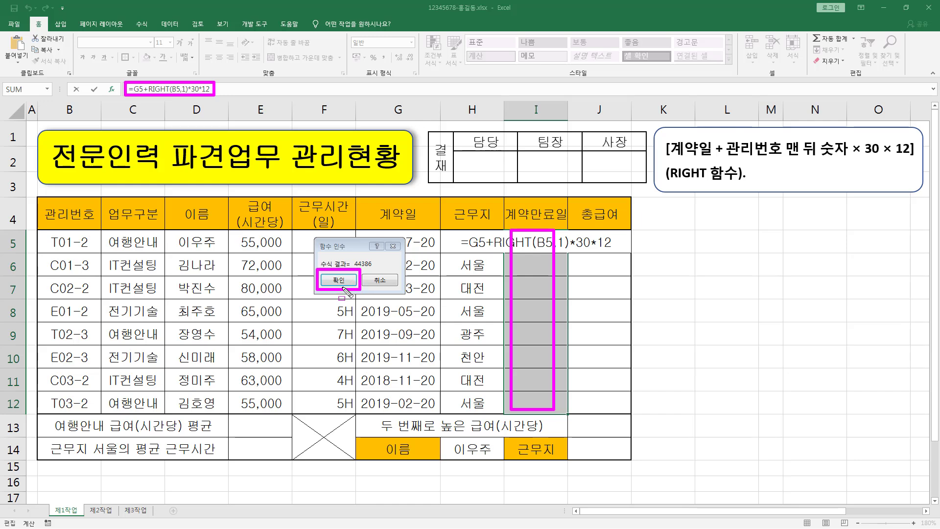
key(Escape)
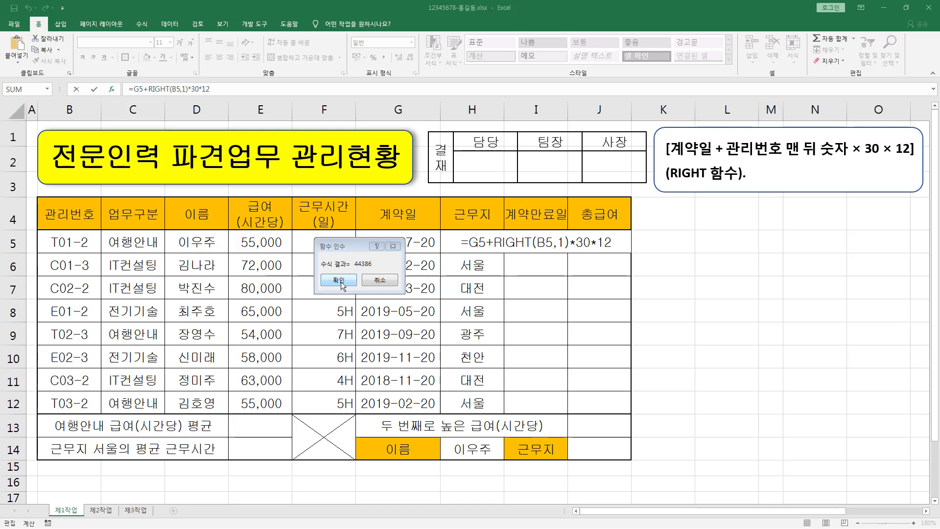
click(338, 280)
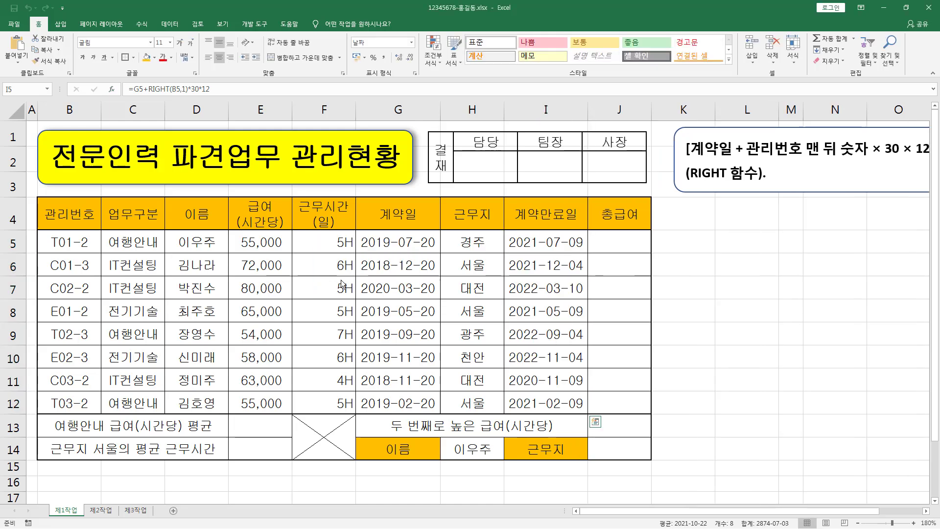
mouse_move(504, 229)
mouse_down()
mouse_move(553, 364)
mouse_move(590, 424)
mouse_move(584, 413)
mouse_up()
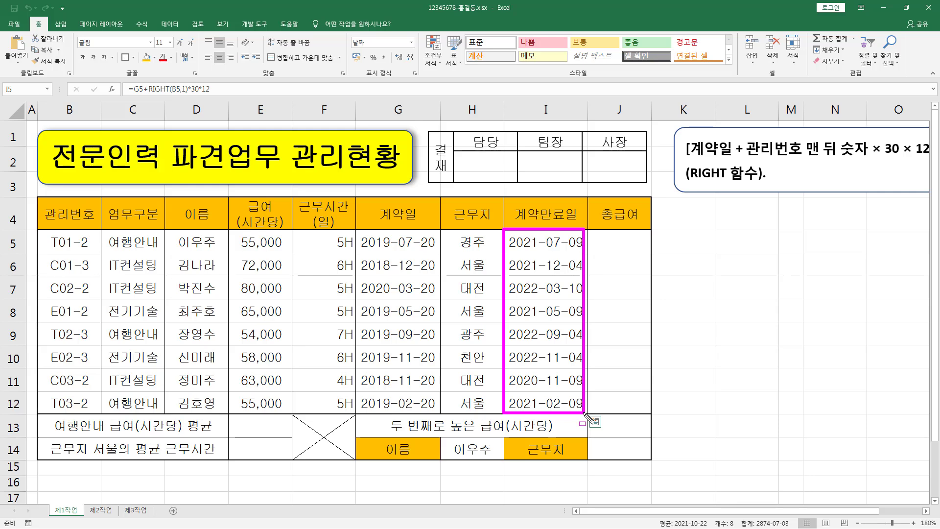
key(Escape)
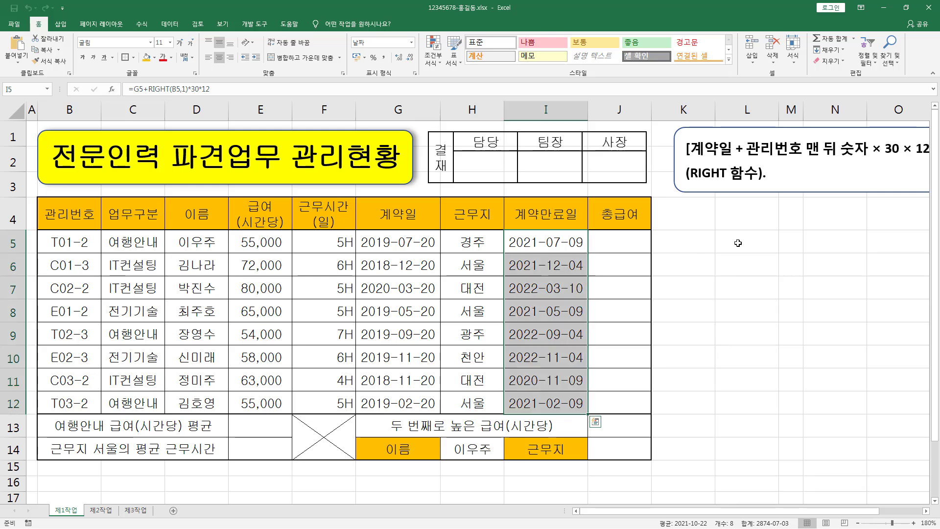
Fill the blank cells L5:L10 with the text ABC in a single entry
drag(735, 244, 737, 353)
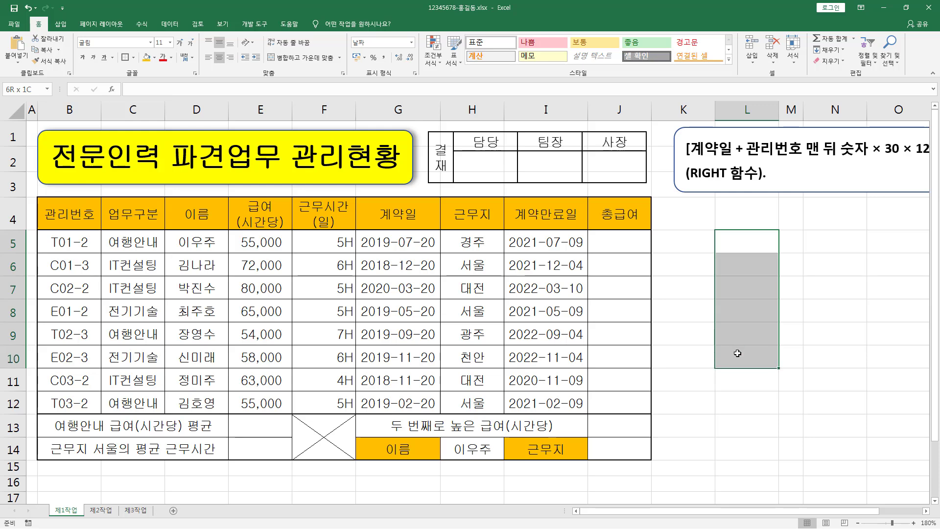
text(A)
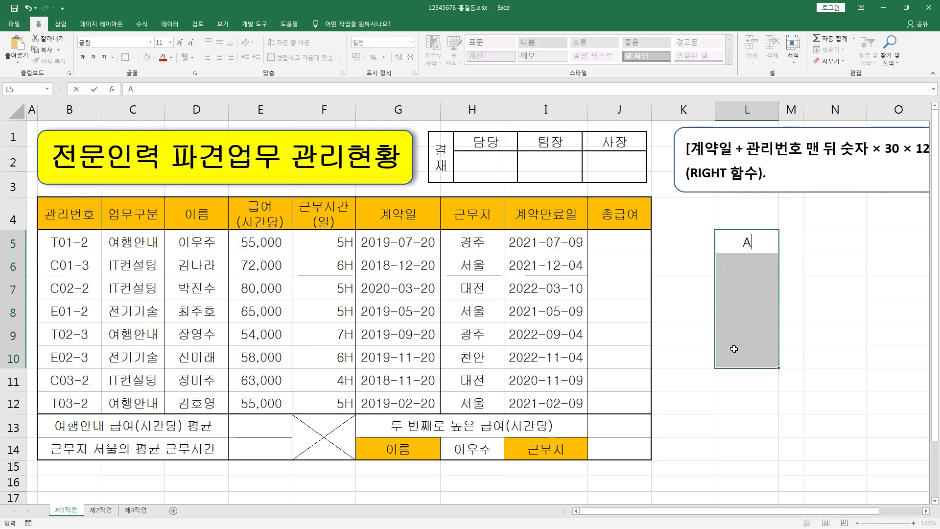
text(BC)
key(ctrl+Return)
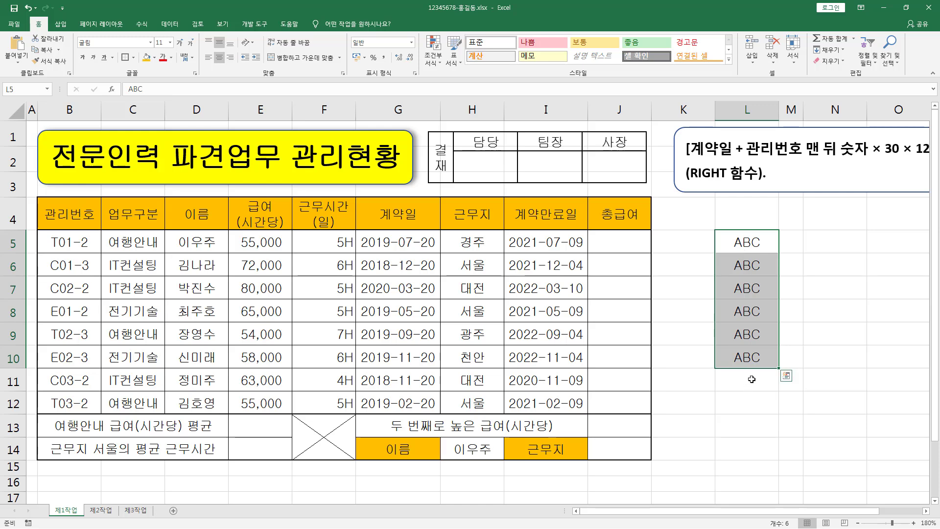
Clear the sample text in L5:L10 and fill the whole range with 12345 in a single entry
key(Delete)
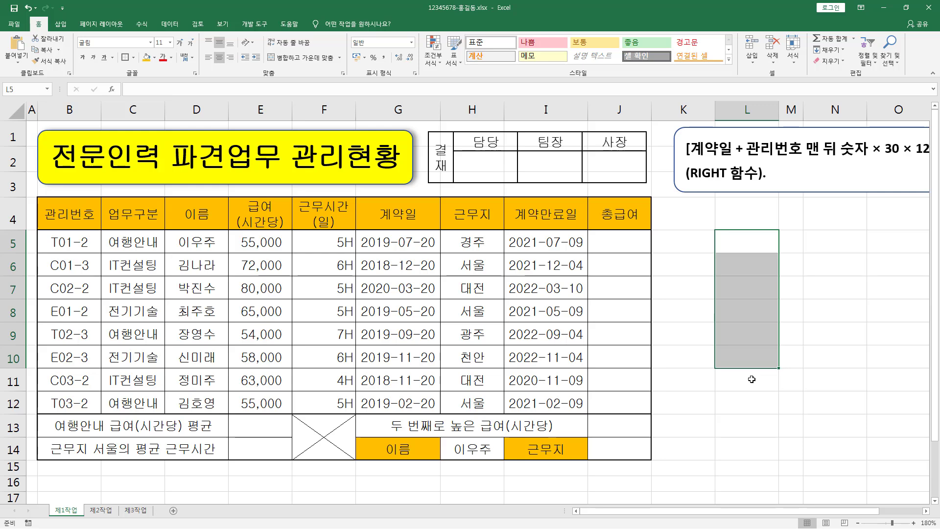
text(12345)
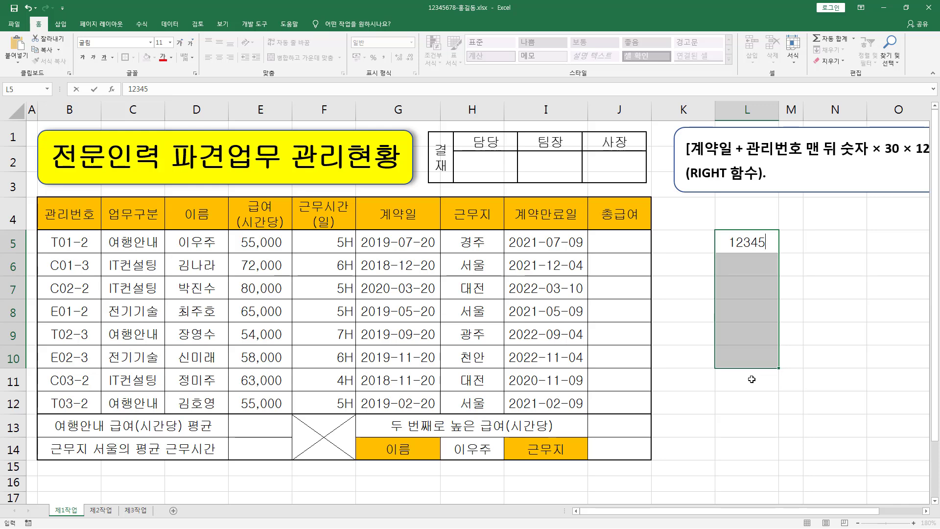
key(ctrl+Return)
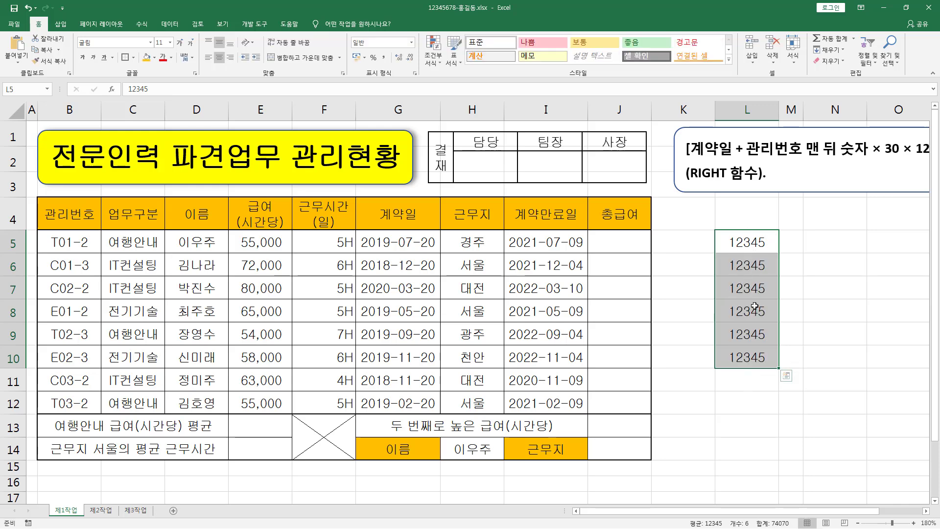
Review the 계약만료일 formula range I5:I12 and clear the sample numbers from L5:L10
click(565, 241)
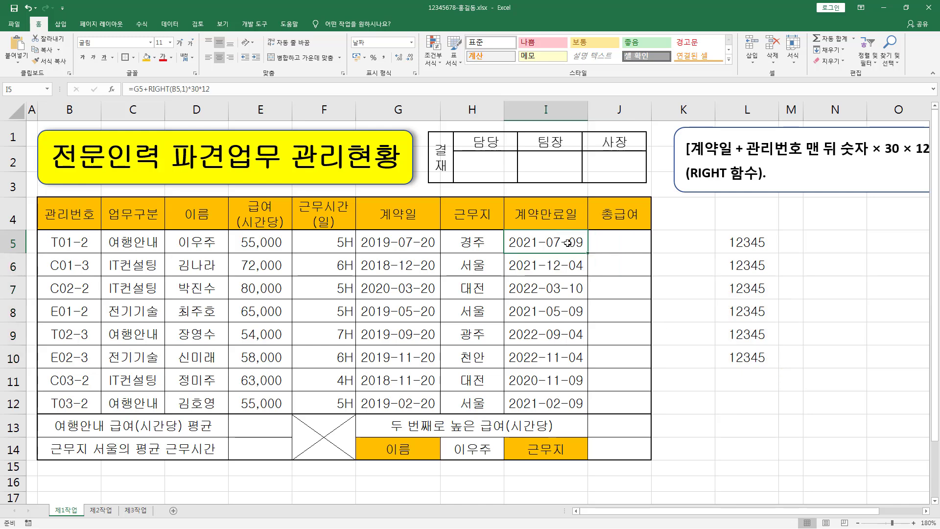
drag(562, 243, 559, 405)
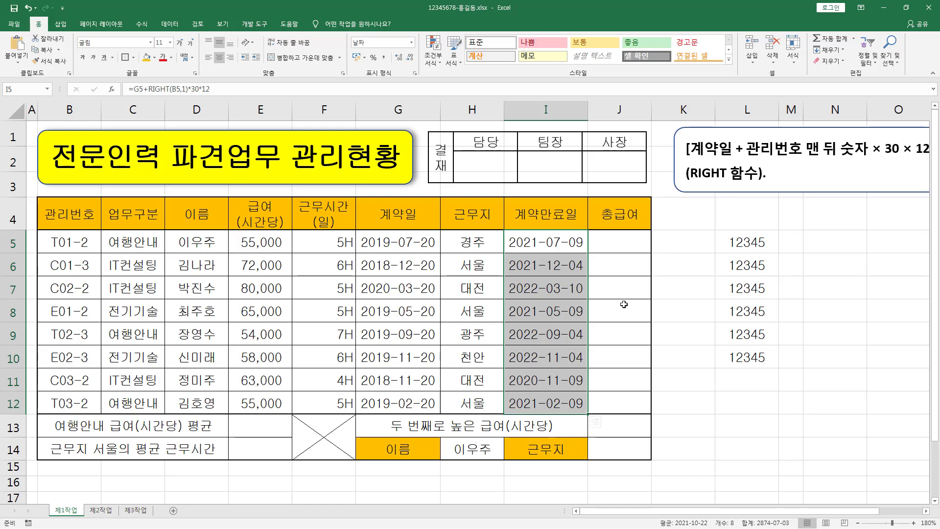
drag(747, 242, 742, 358)
key(Delete)
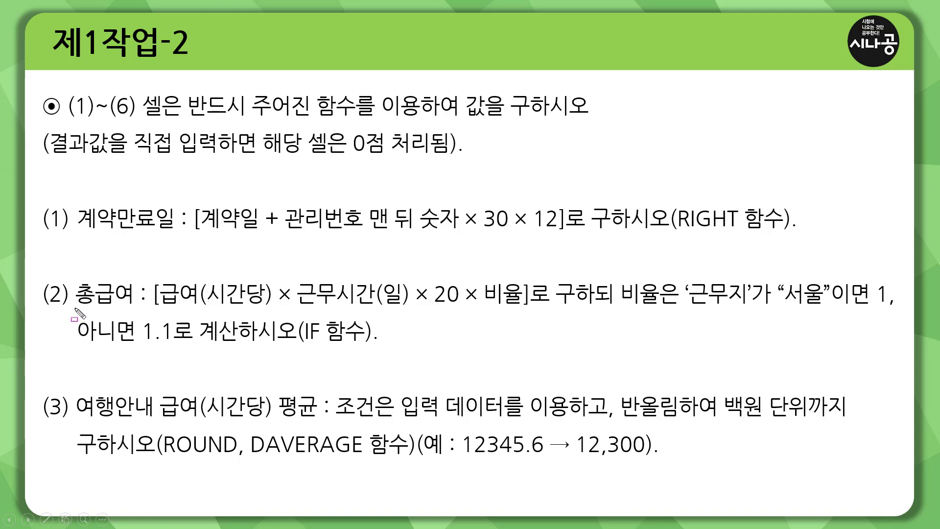
drag(74, 308, 131, 309)
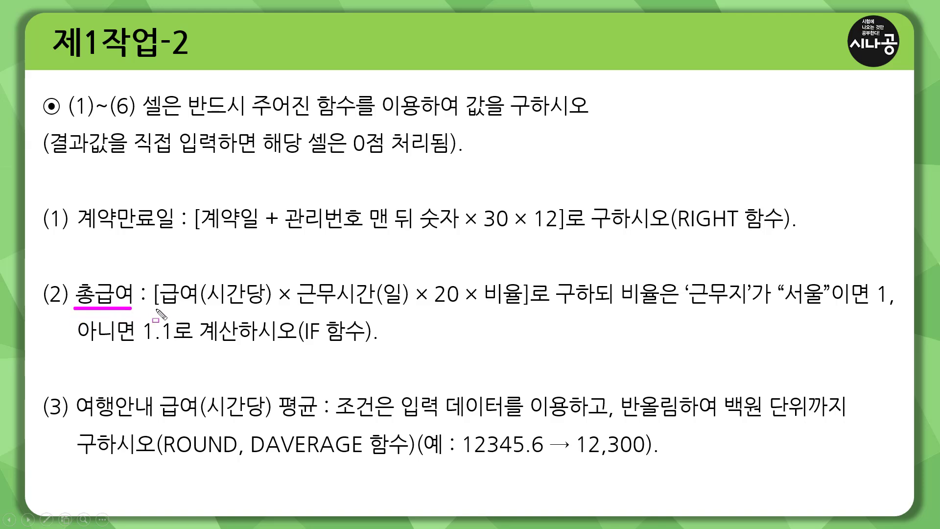
mouse_move(156, 309)
mouse_down()
mouse_move(524, 309)
mouse_move(482, 275)
mouse_move(524, 322)
mouse_up()
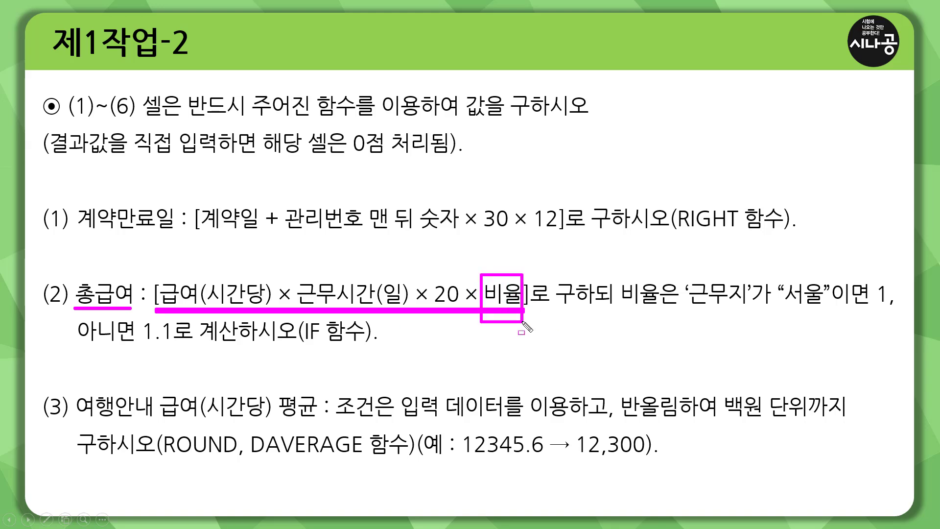
mouse_move(622, 306)
mouse_down()
mouse_move(832, 315)
mouse_move(830, 275)
mouse_up()
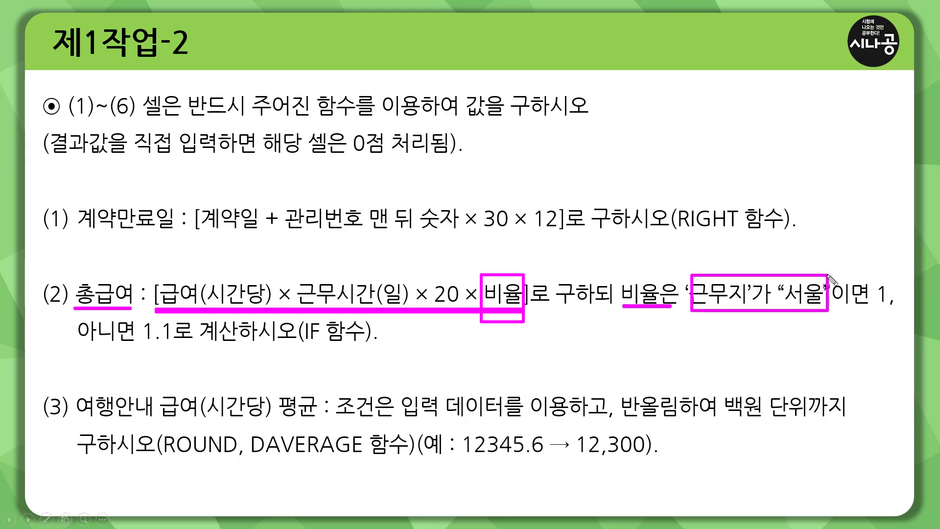
drag(872, 307, 889, 308)
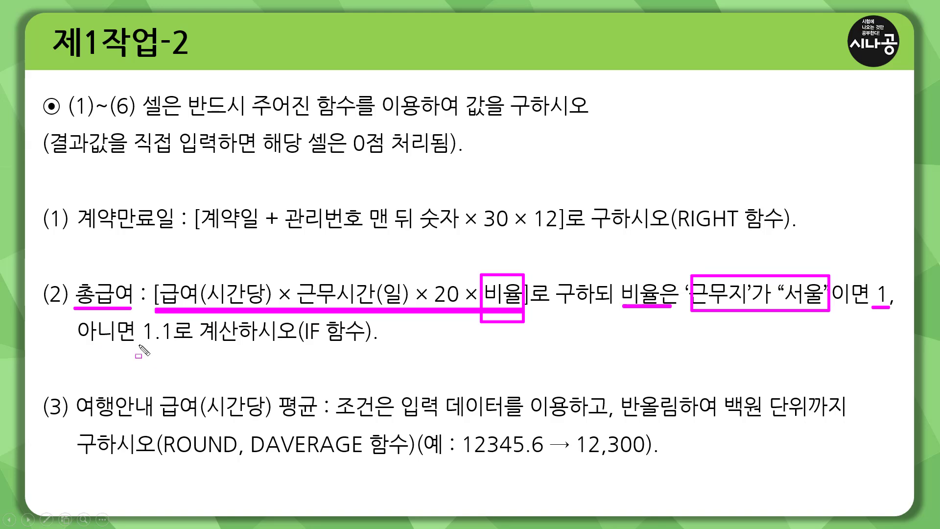
drag(140, 343, 170, 344)
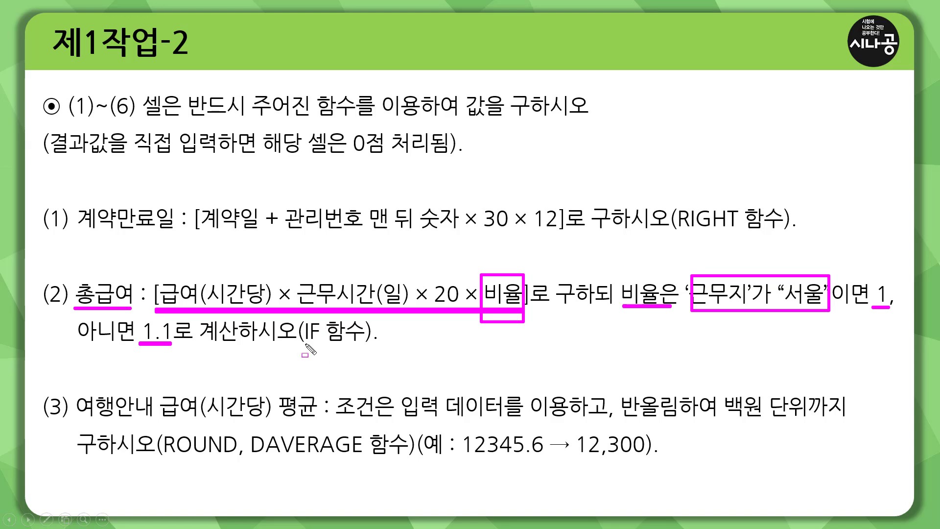
drag(305, 344, 361, 344)
key(Escape)
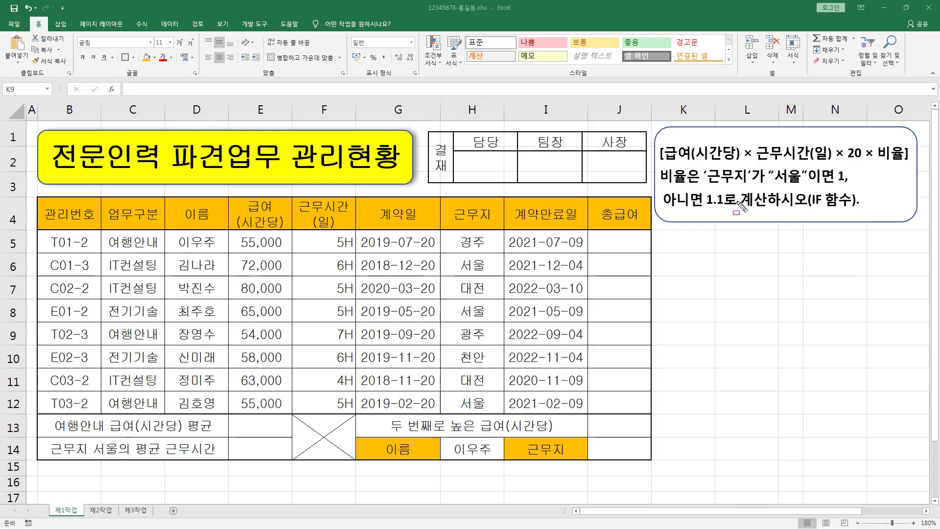
drag(598, 225, 640, 225)
drag(666, 160, 732, 160)
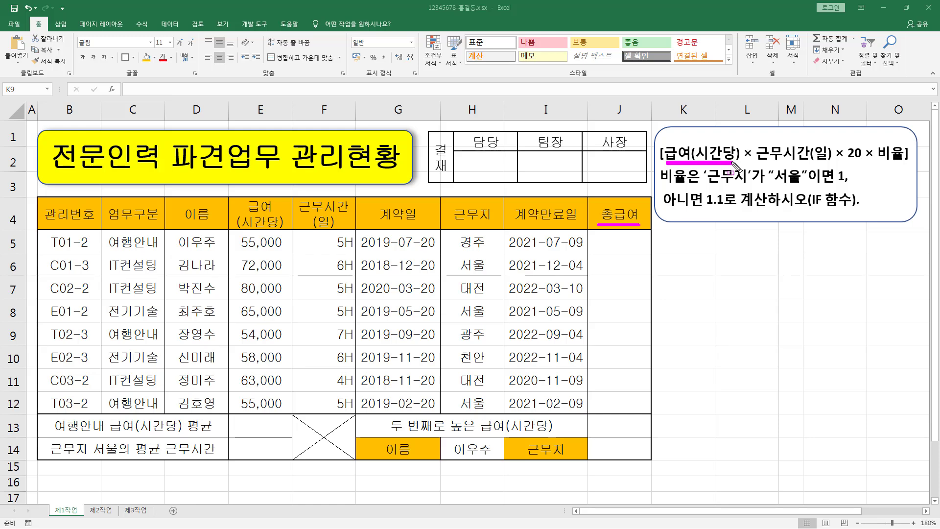
mouse_move(259, 251)
mouse_down()
mouse_move(239, 250)
mouse_move(238, 233)
mouse_move(288, 251)
mouse_up()
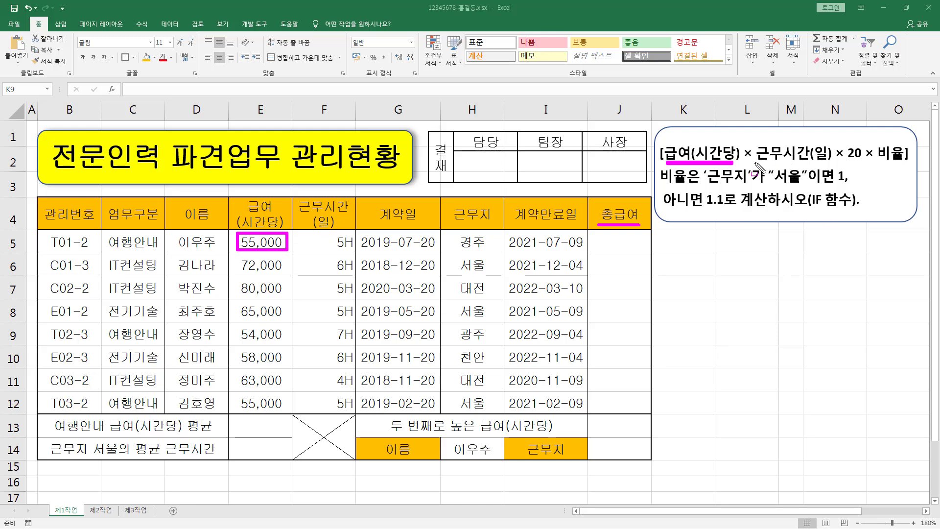
drag(753, 161, 832, 160)
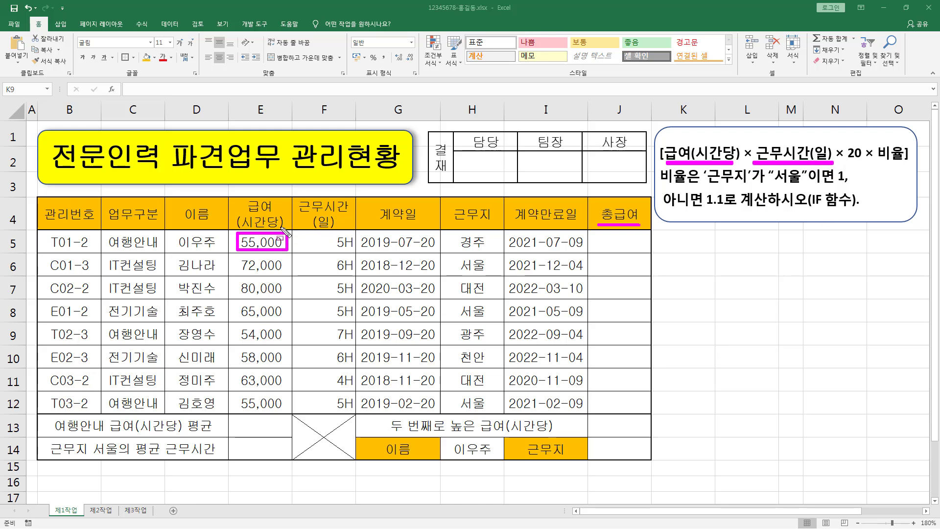
drag(329, 233, 358, 250)
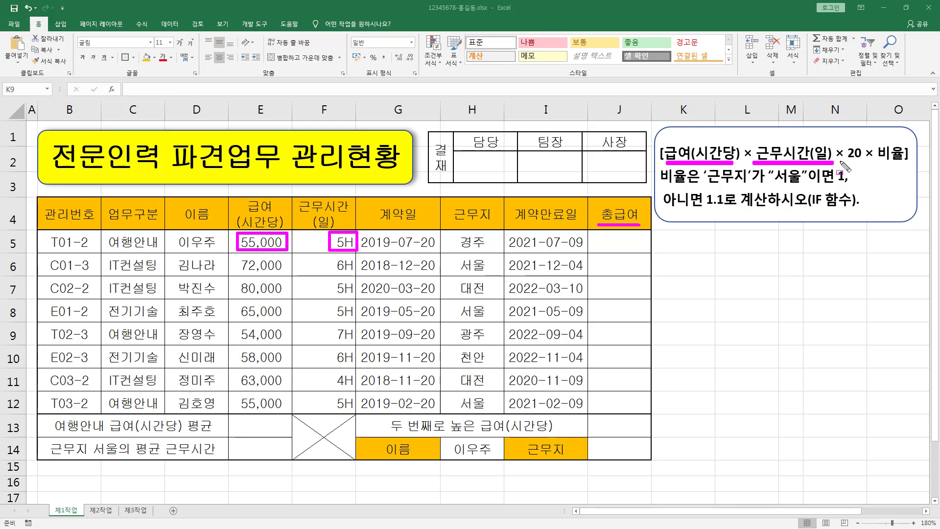
mouse_move(838, 160)
mouse_down()
mouse_move(903, 161)
mouse_move(905, 143)
mouse_up()
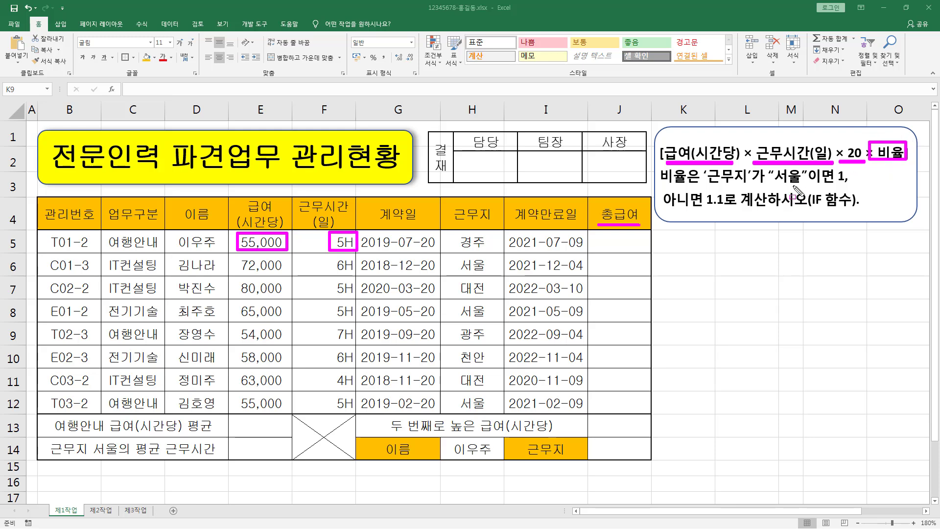
drag(769, 185, 846, 185)
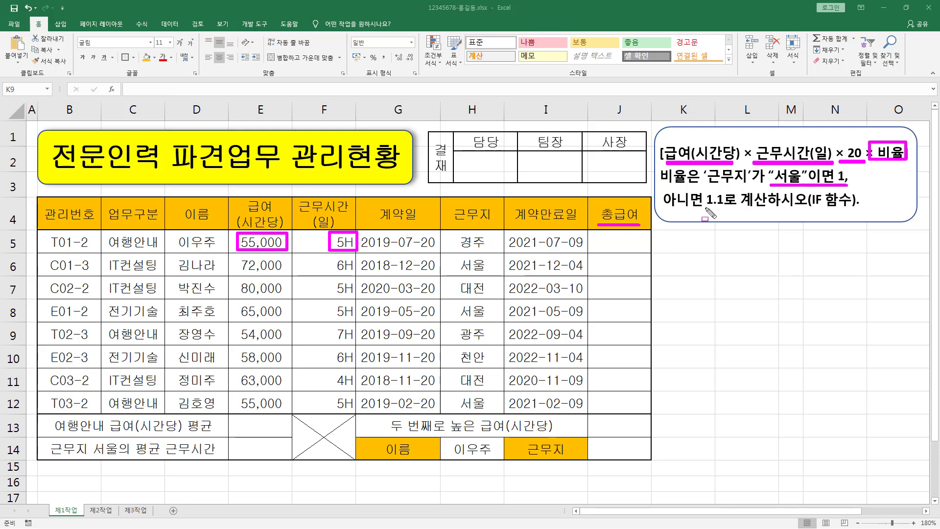
drag(705, 208, 724, 208)
drag(811, 209, 851, 210)
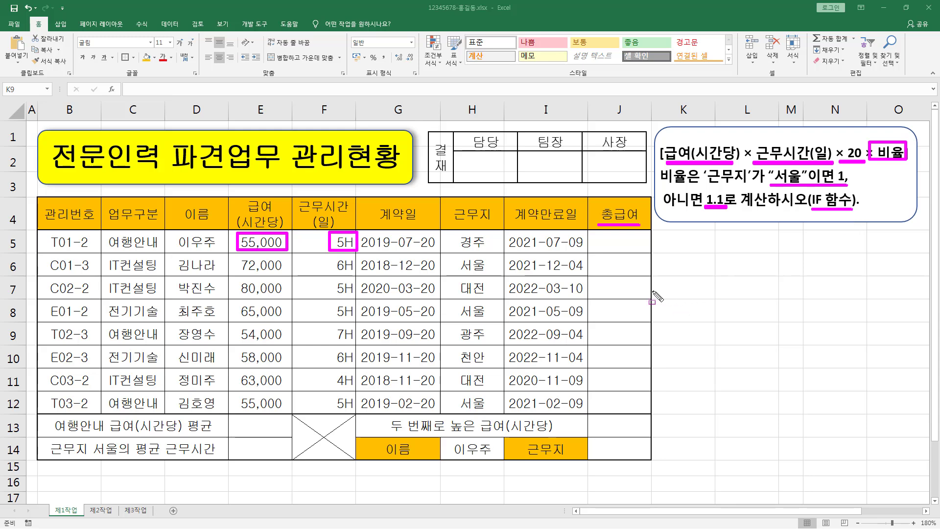
key(Escape)
Begin the 총급여 formula for J5:J12 by multiplying E5 by F5 and 20, ending with a multiplication sign: =E5*F5*20*
drag(612, 240, 606, 404)
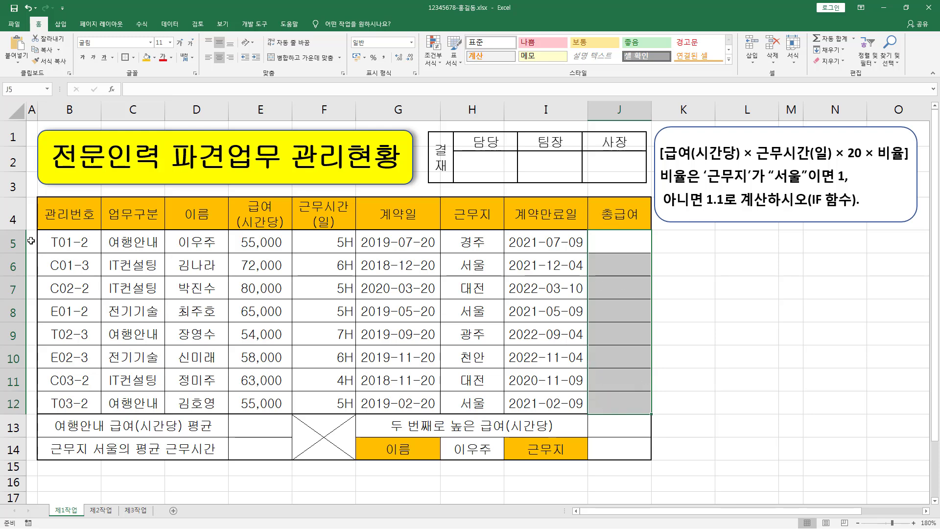
text(=)
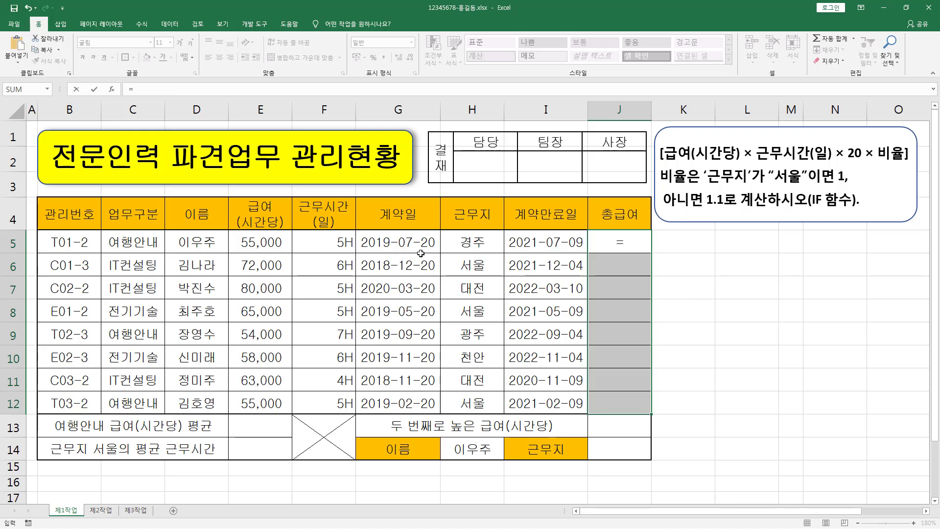
click(271, 242)
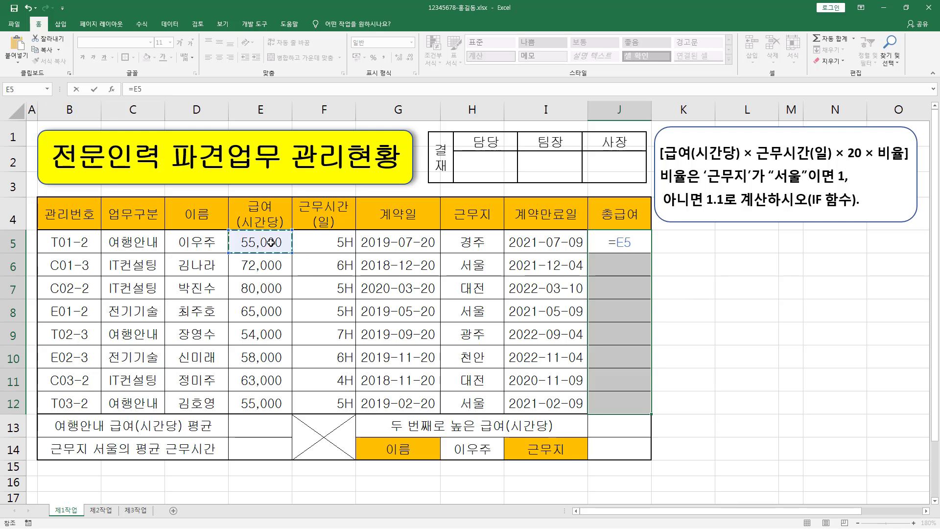
text(*)
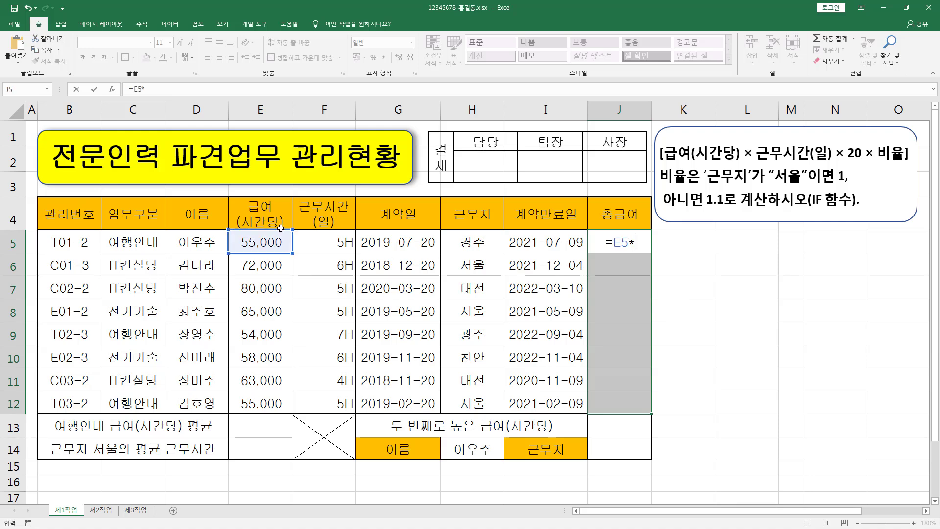
click(327, 245)
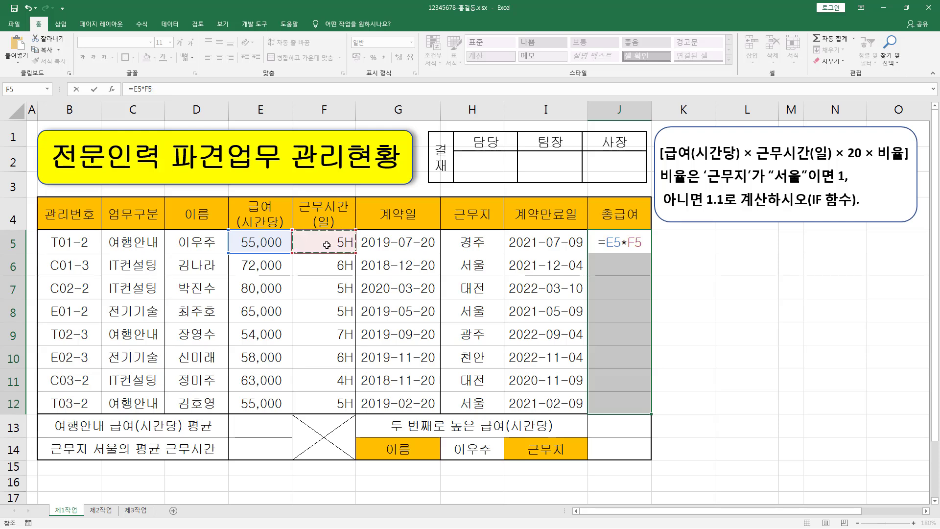
text(*)
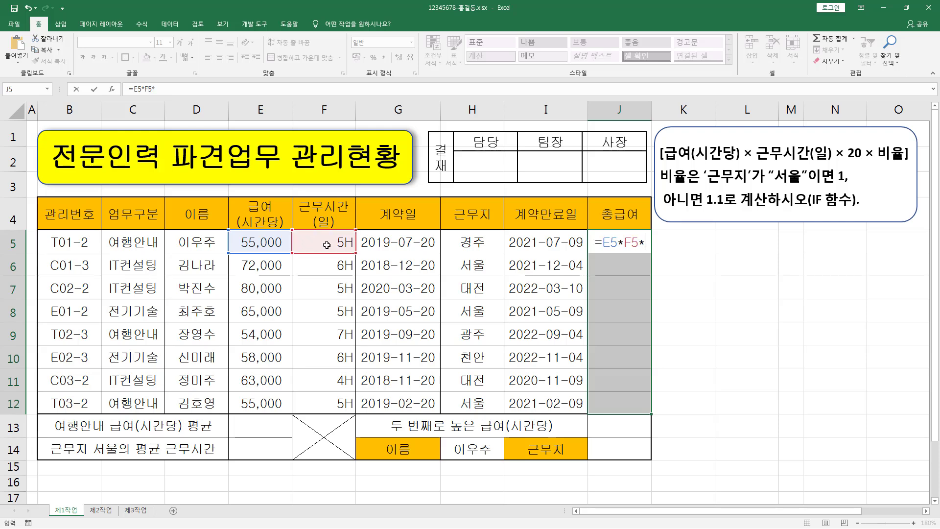
text(20*)
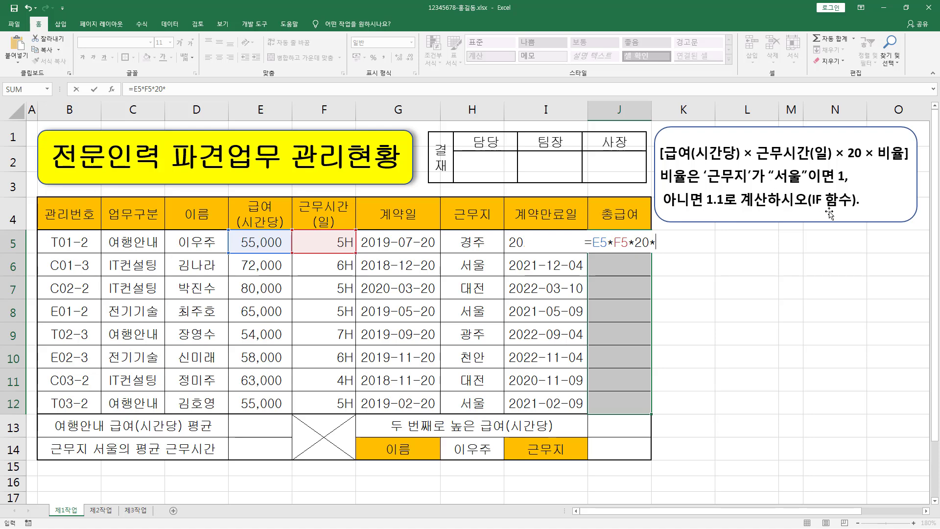
Append the IF function to the 총급여 formula and open its function arguments dialog, placed clear of the row 5 data
text(I)
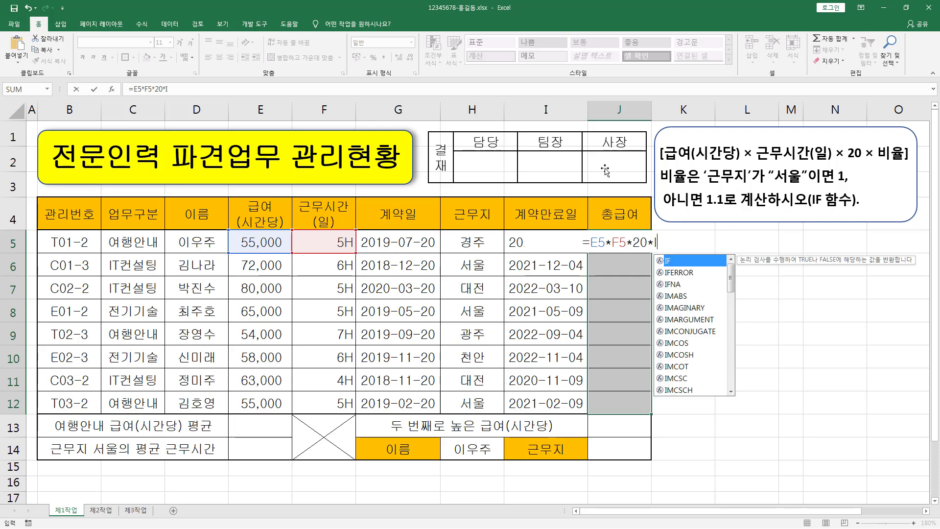
text(F)
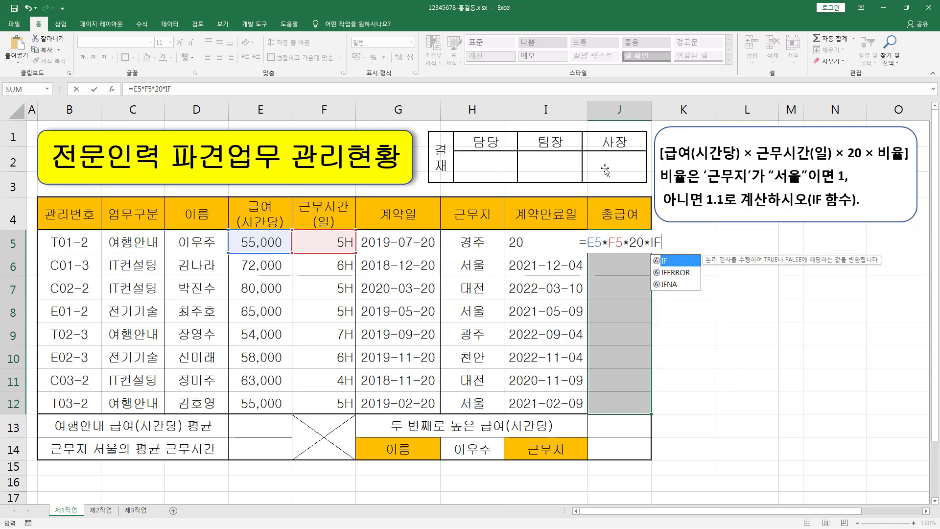
double_click(667, 264)
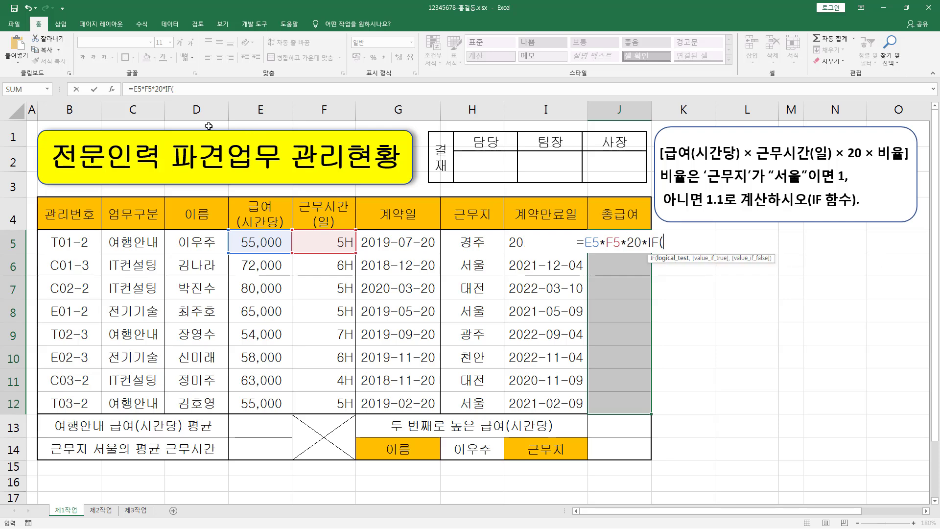
click(176, 91)
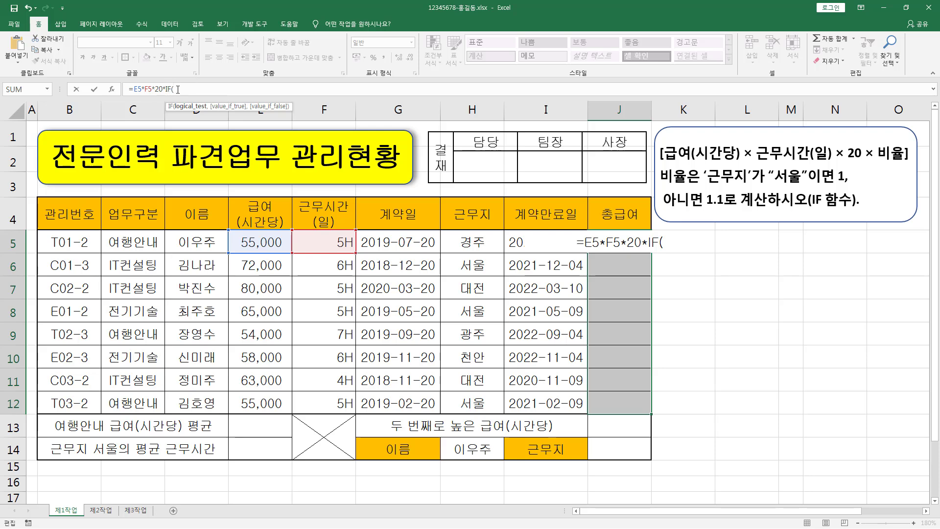
click(112, 91)
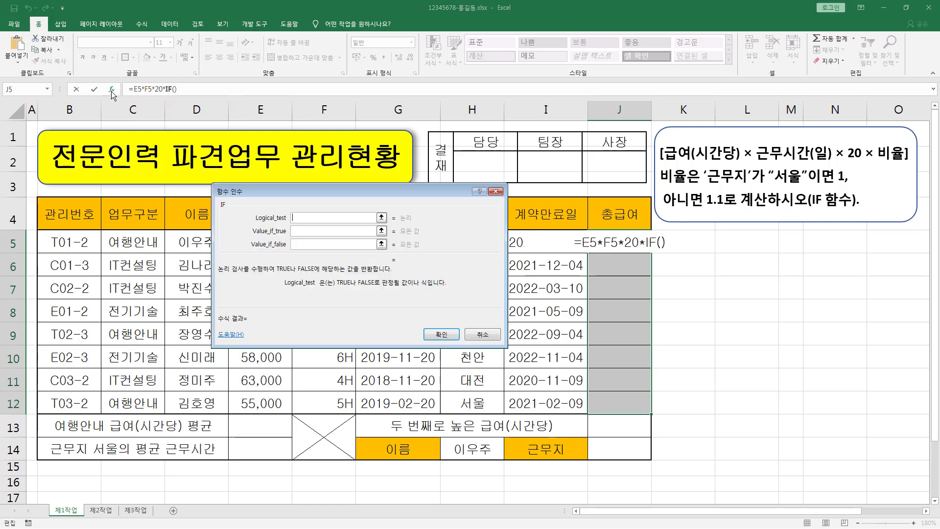
drag(263, 248, 561, 319)
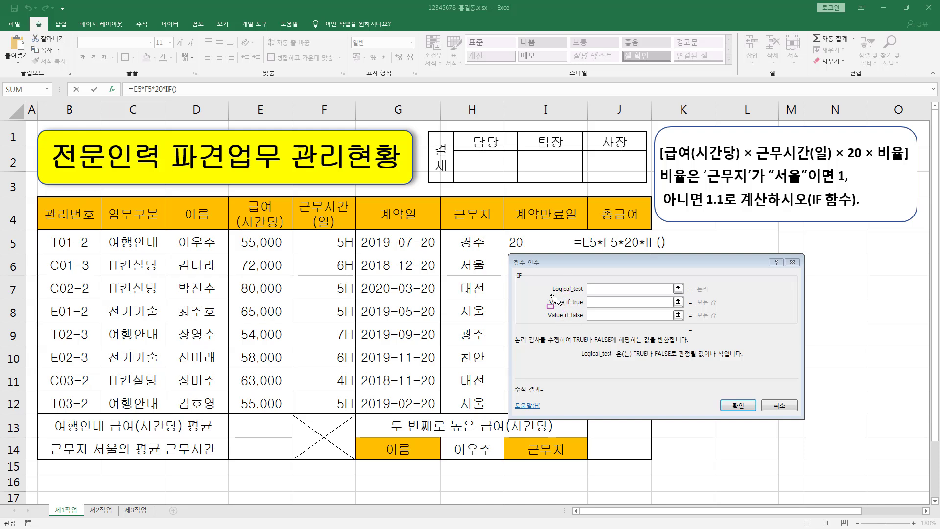
mouse_move(552, 295)
mouse_down()
mouse_move(589, 300)
mouse_move(589, 284)
mouse_move(686, 283)
mouse_up()
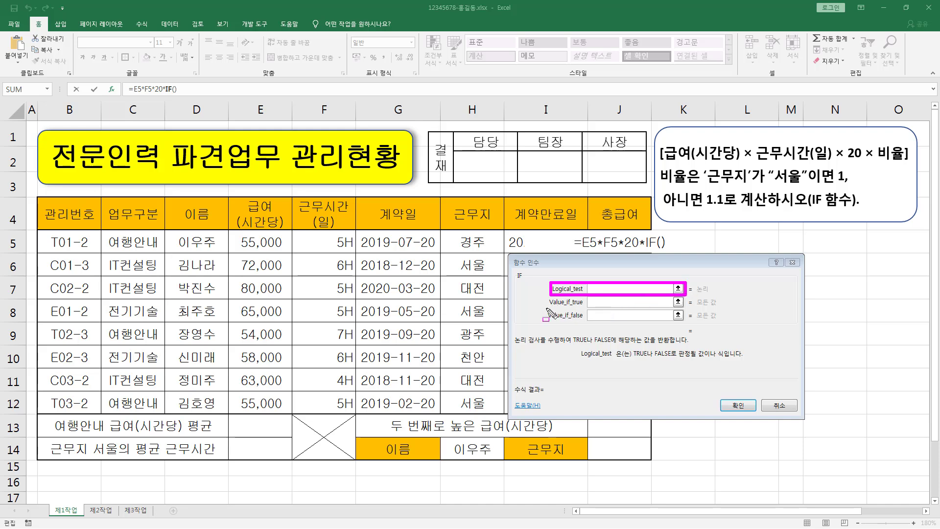
mouse_move(546, 308)
mouse_down()
mouse_move(692, 308)
mouse_move(686, 298)
mouse_up()
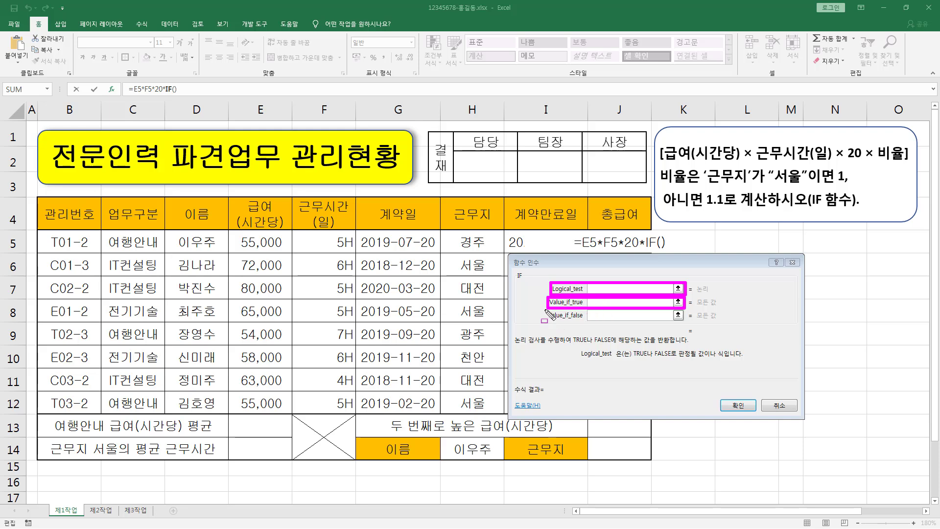
drag(545, 309, 685, 323)
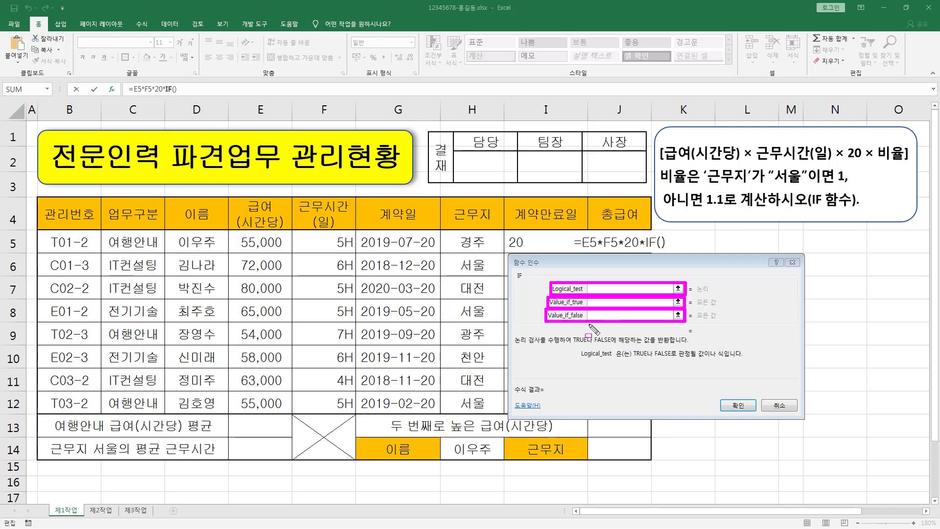
key(Escape)
Set the IF function's logical test to H5="서울", checking the 근무지 cell
click(602, 289)
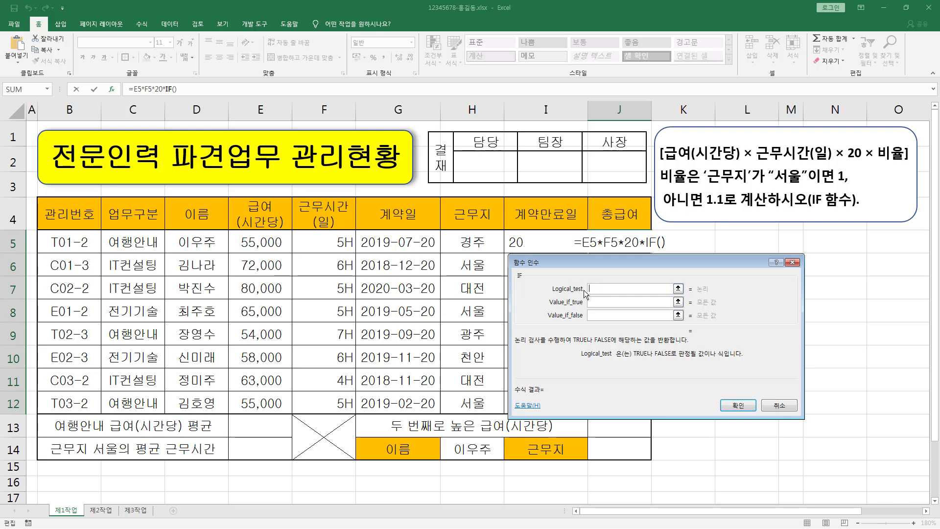
click(473, 246)
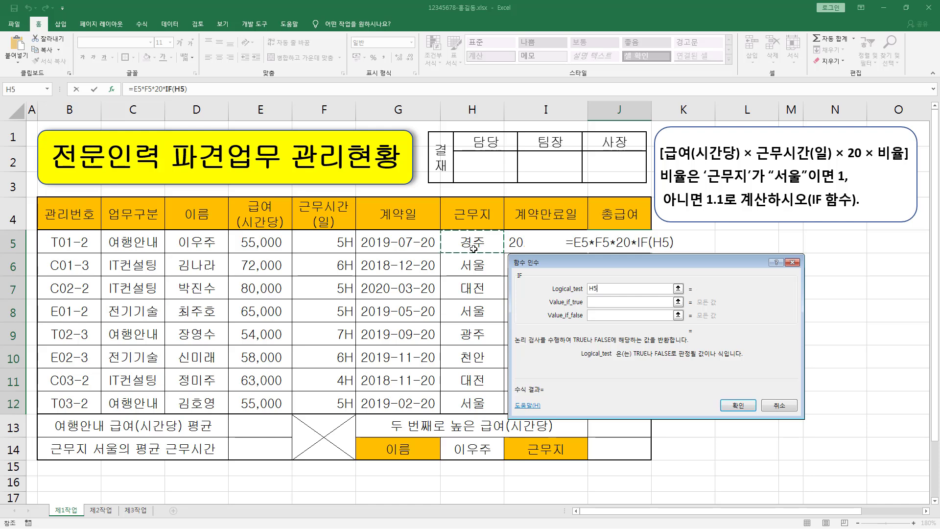
text(=)
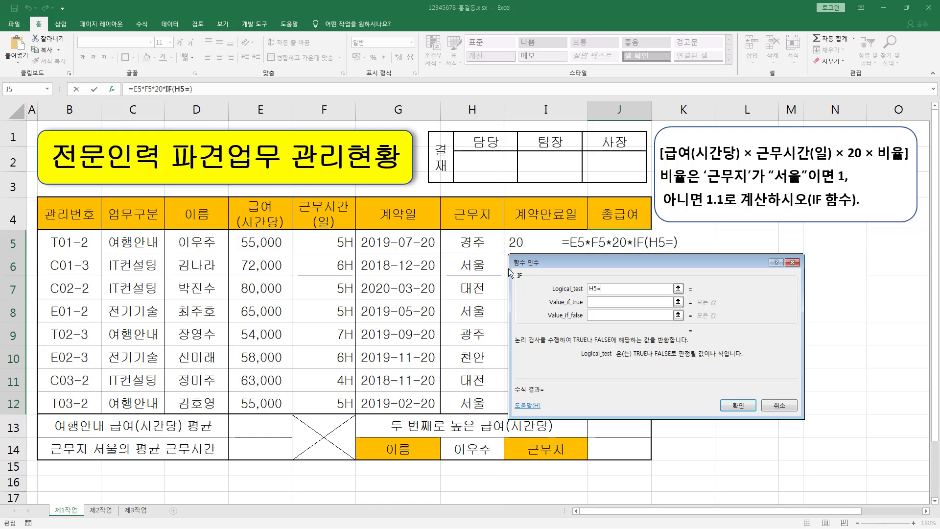
text("서울)
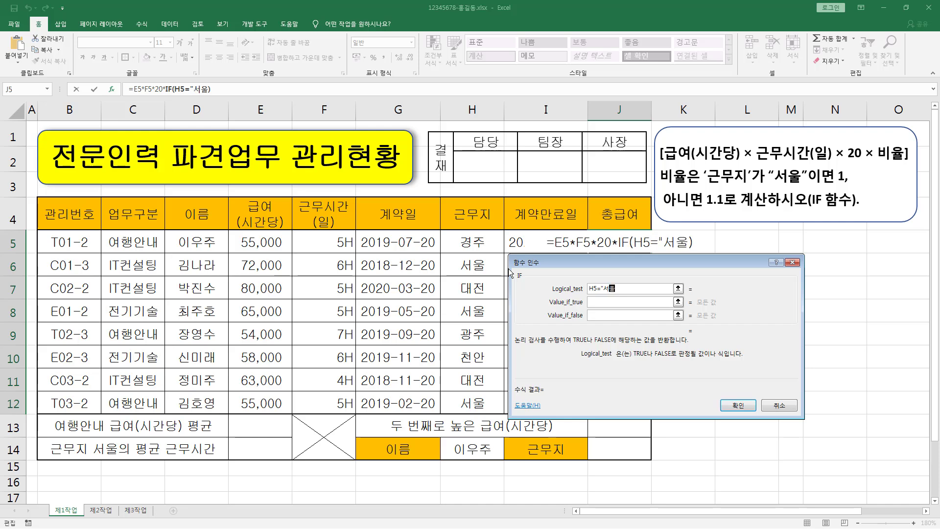
text(")
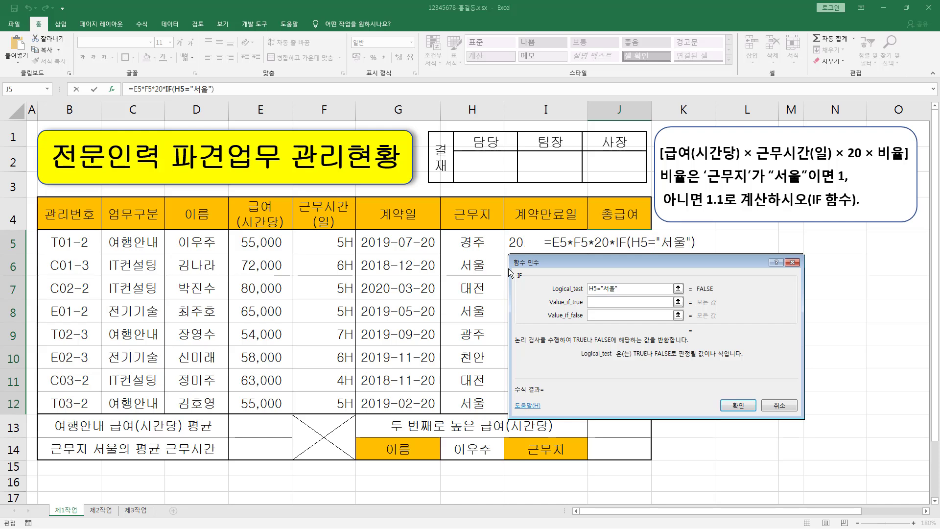
Set the IF function's value if true to 1 and its value if false to 1.1
click(598, 300)
drag(695, 294, 716, 293)
click(612, 302)
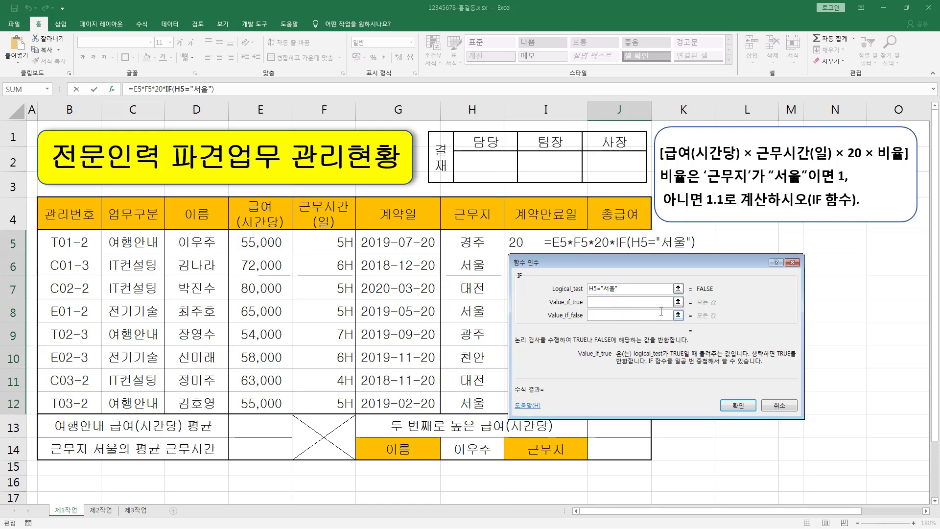
text(1)
click(630, 313)
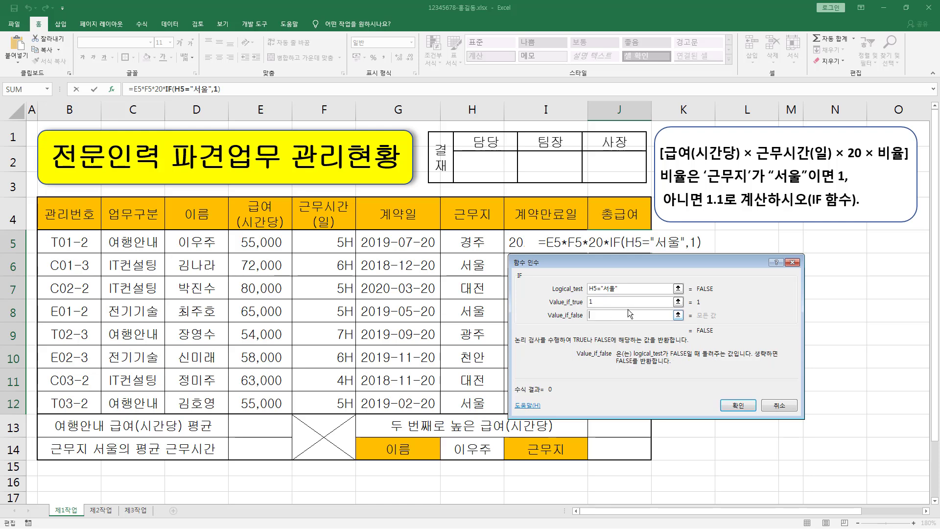
text(1.1)
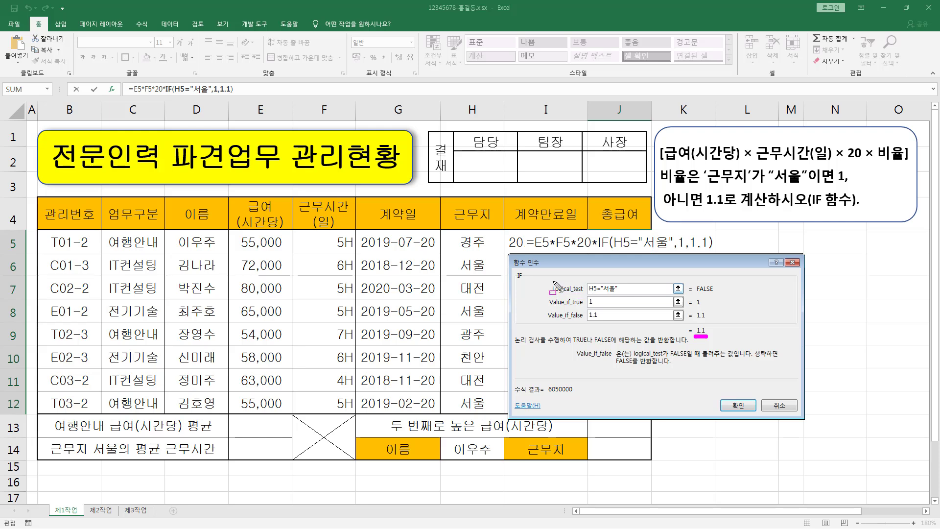
Enter the completed IF formula into all the selected 총급여 cells J5:J12 at once
drag(549, 281, 624, 294)
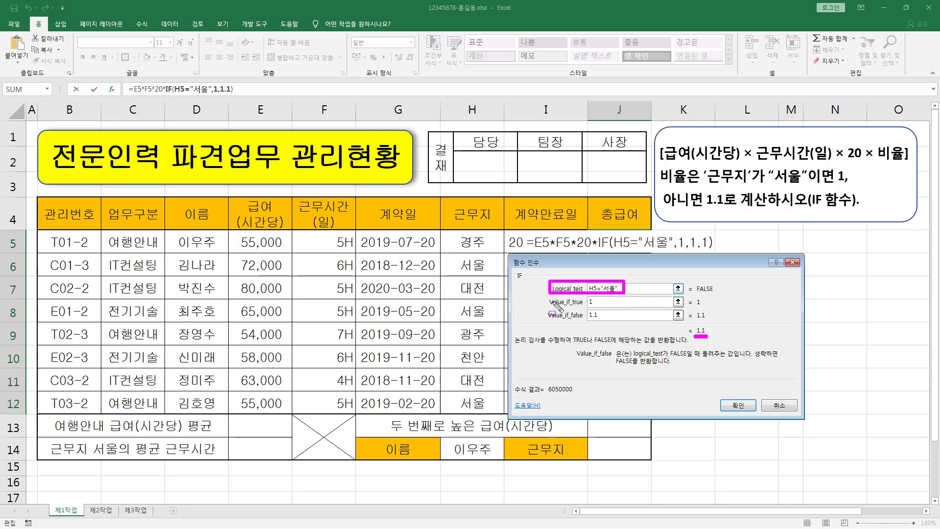
drag(552, 306, 604, 306)
drag(552, 321, 606, 321)
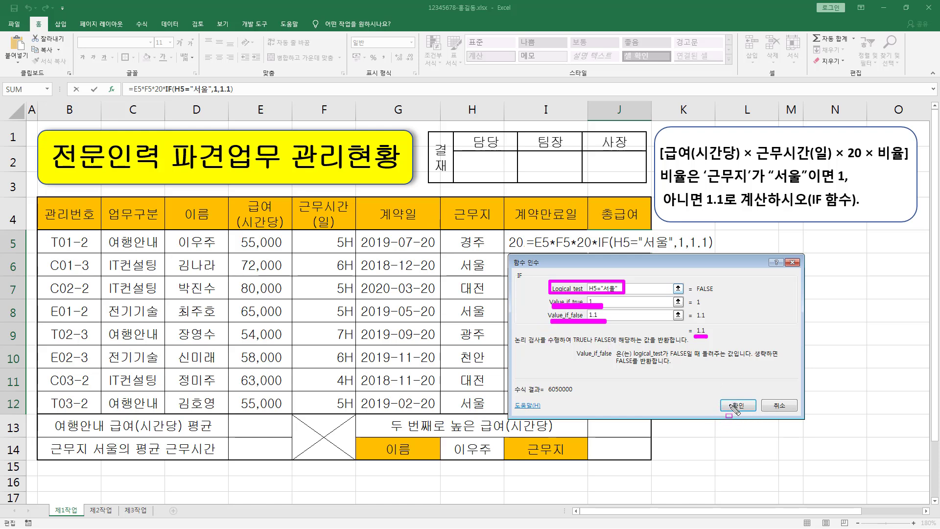
key(Escape)
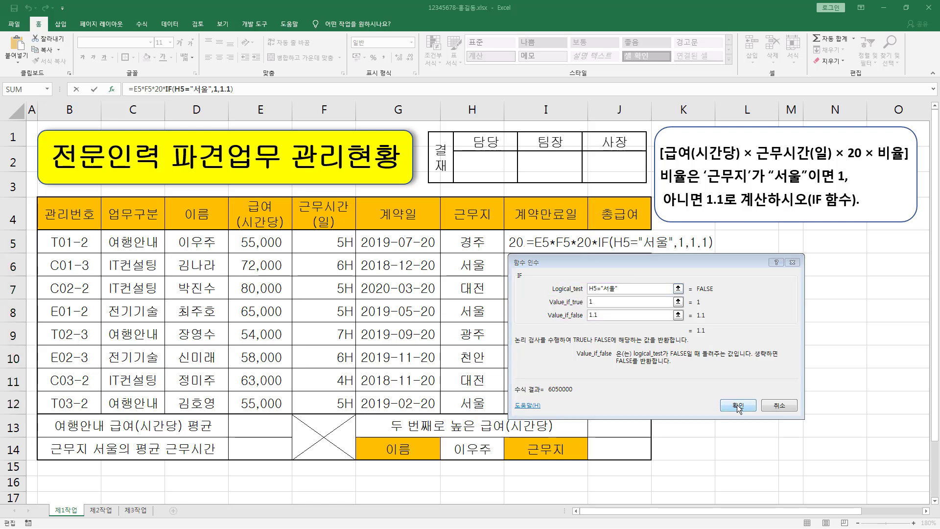
ctrl+click(738, 405)
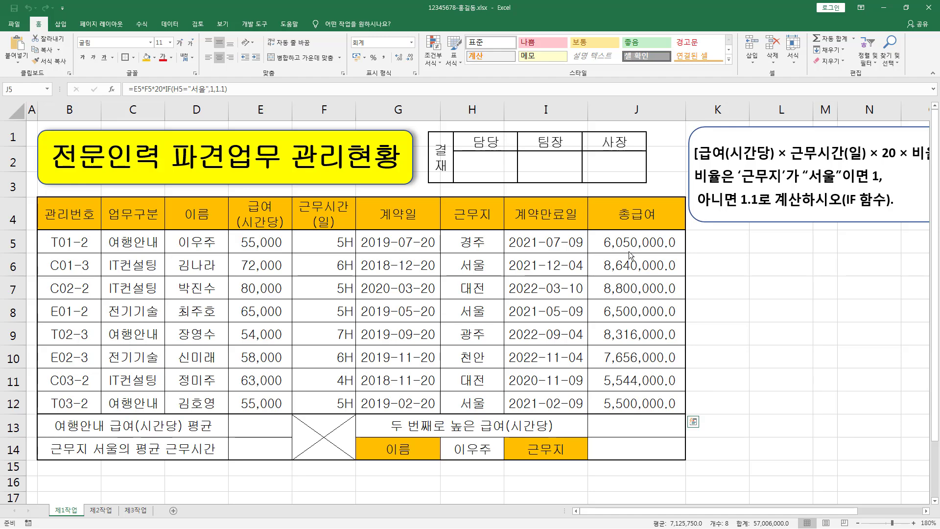
Switch to the task instructions slide and read item (3) on the 여행안내 급여(시간당) 평균 conditions, rounding and required functions
key(alt+Tab)
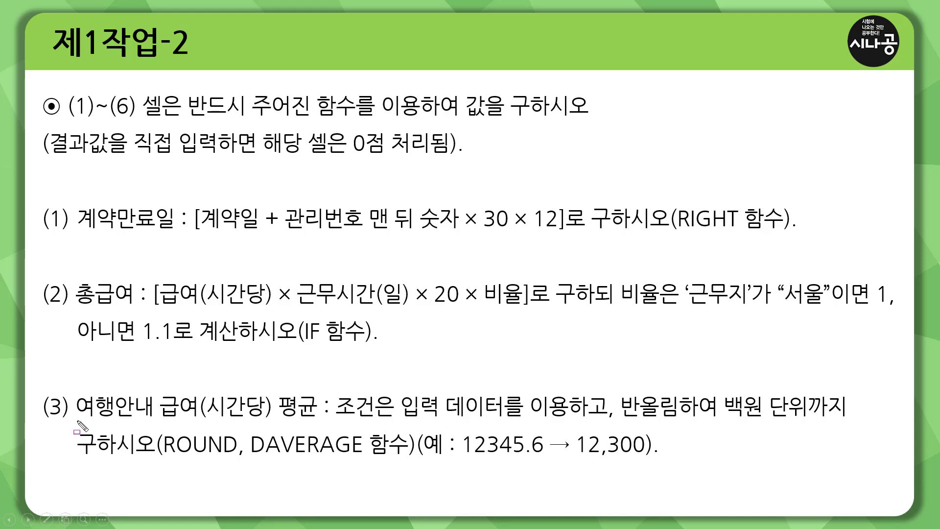
mouse_move(78, 430)
mouse_down()
mouse_move(323, 432)
mouse_move(320, 392)
mouse_move(480, 431)
mouse_move(590, 430)
mouse_move(581, 390)
mouse_move(573, 395)
mouse_up()
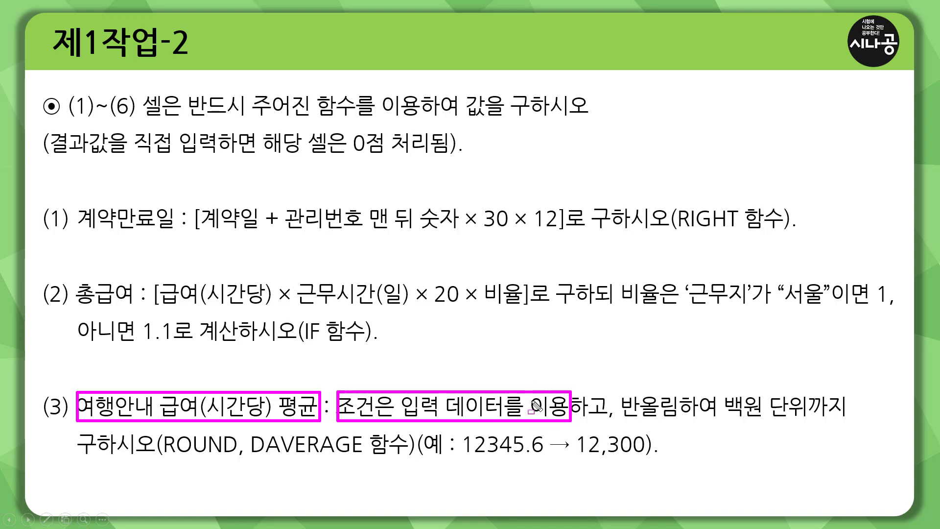
drag(622, 422, 815, 424)
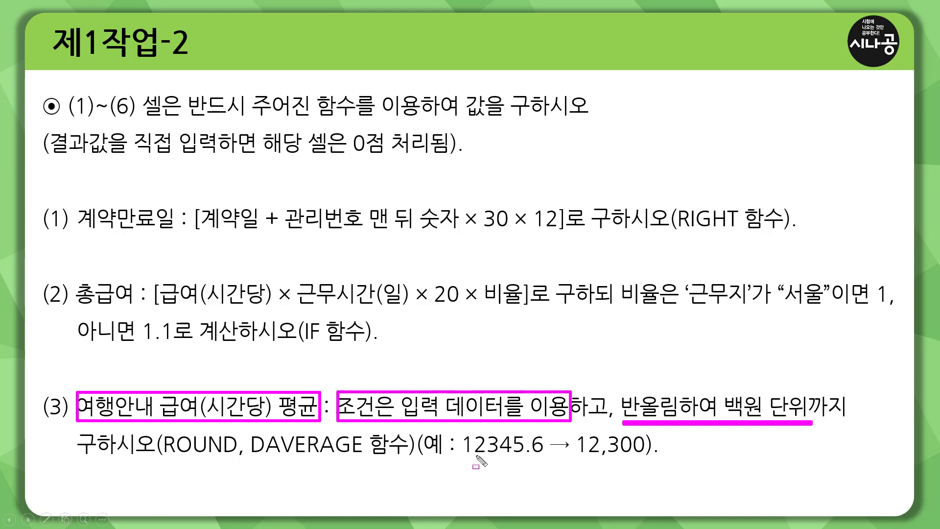
drag(465, 456, 545, 456)
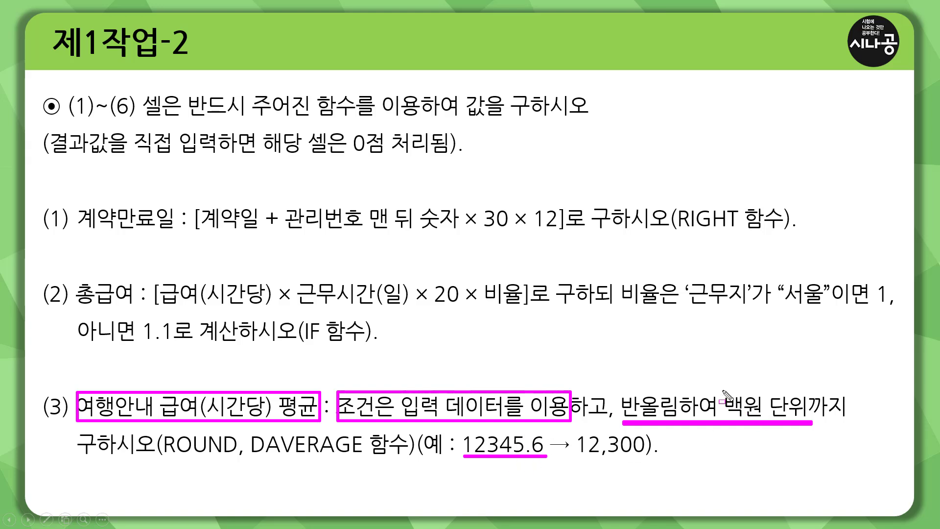
drag(721, 390, 848, 425)
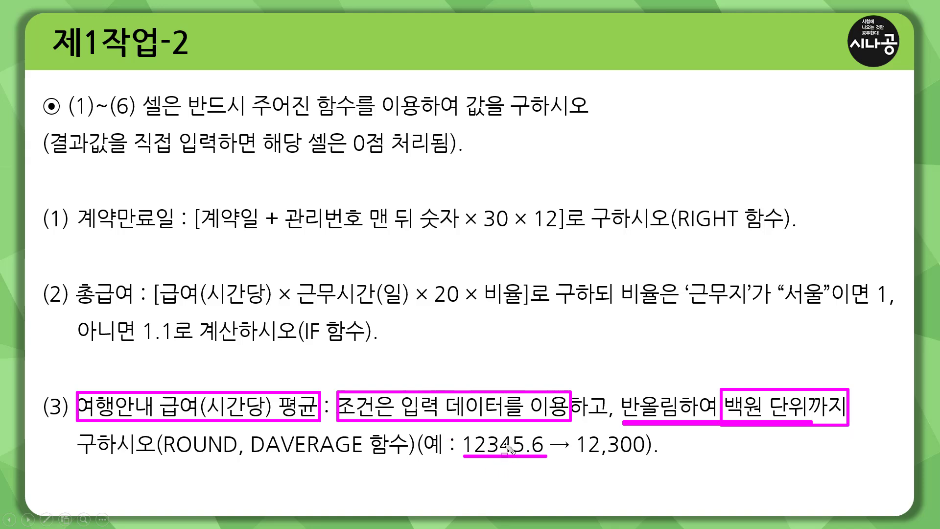
Read the rounding example, return to the worksheet, and examine the 여행안내 rows, their 급여(시간당) entries and the required ROUND and DAVERAGE functions
drag(506, 447, 662, 459)
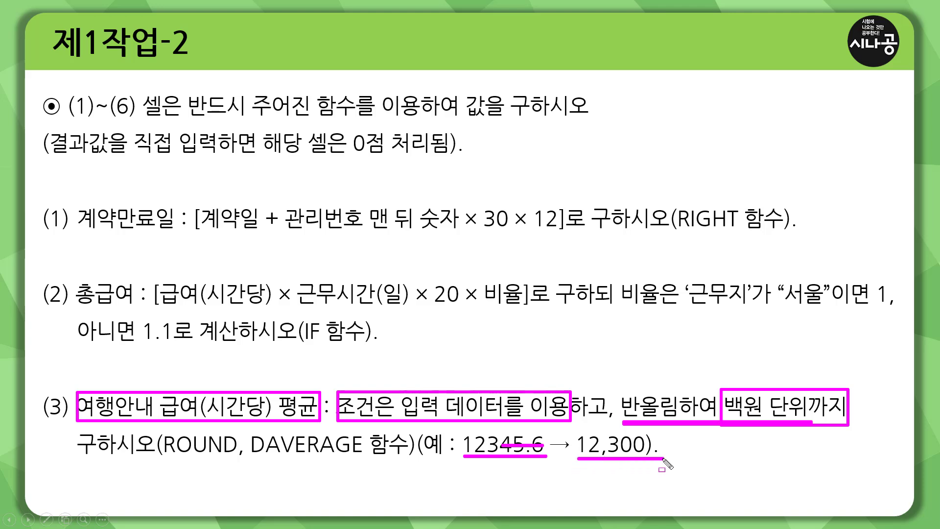
drag(161, 459, 404, 460)
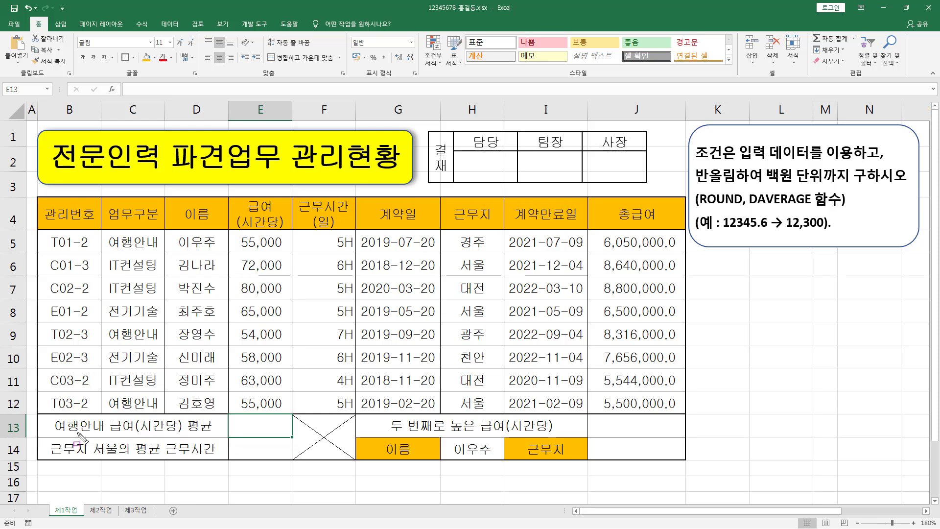
mouse_move(54, 434)
mouse_down()
mouse_move(104, 433)
mouse_move(105, 415)
mouse_move(217, 433)
mouse_up()
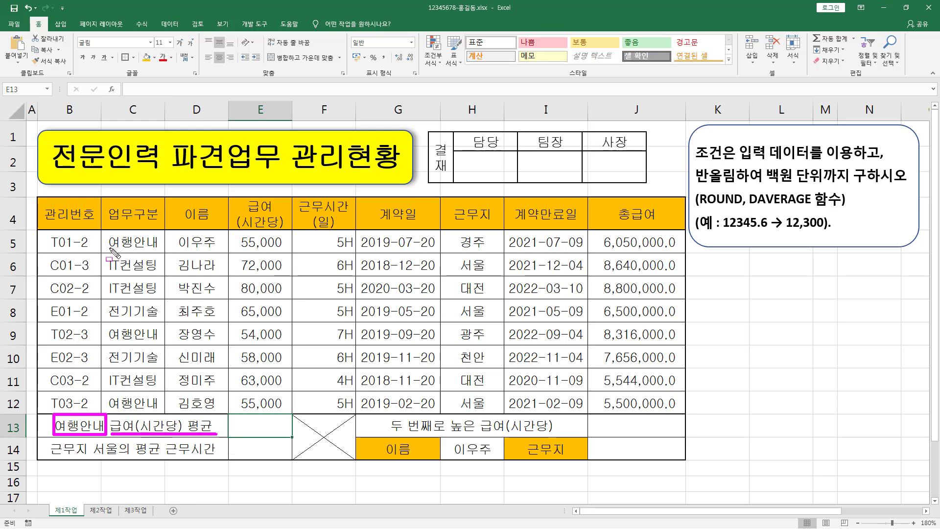
drag(109, 249, 160, 249)
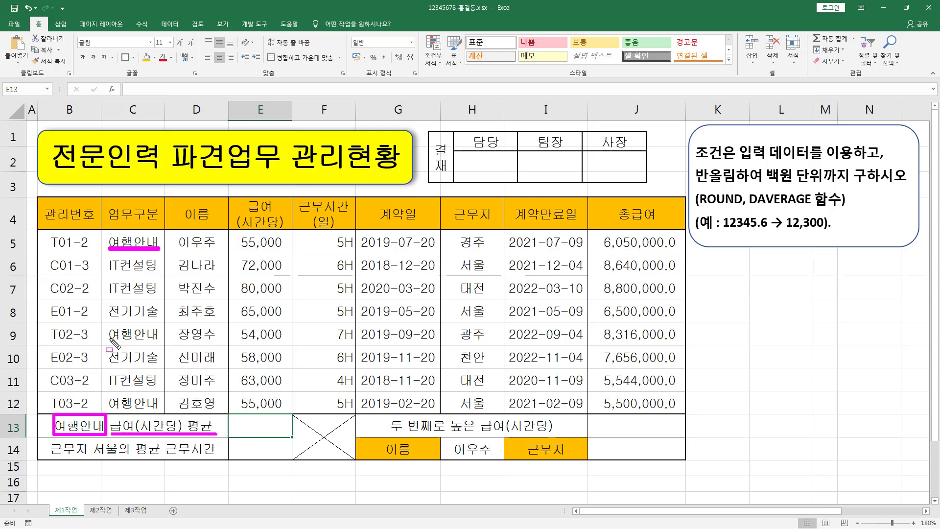
drag(109, 341, 162, 340)
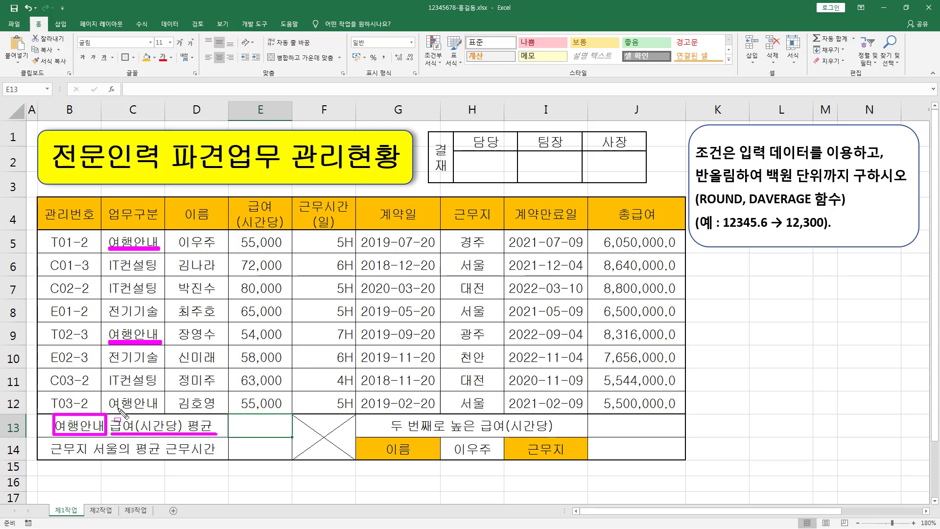
drag(109, 409, 155, 409)
mouse_move(237, 235)
mouse_down()
mouse_move(274, 259)
mouse_move(289, 250)
mouse_up()
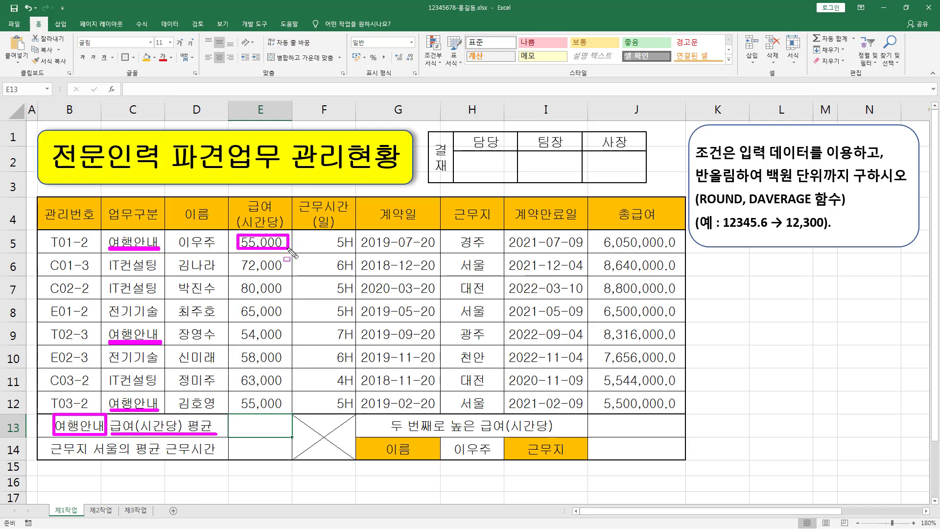
mouse_move(237, 325)
mouse_down()
mouse_move(286, 343)
mouse_move(288, 327)
mouse_up()
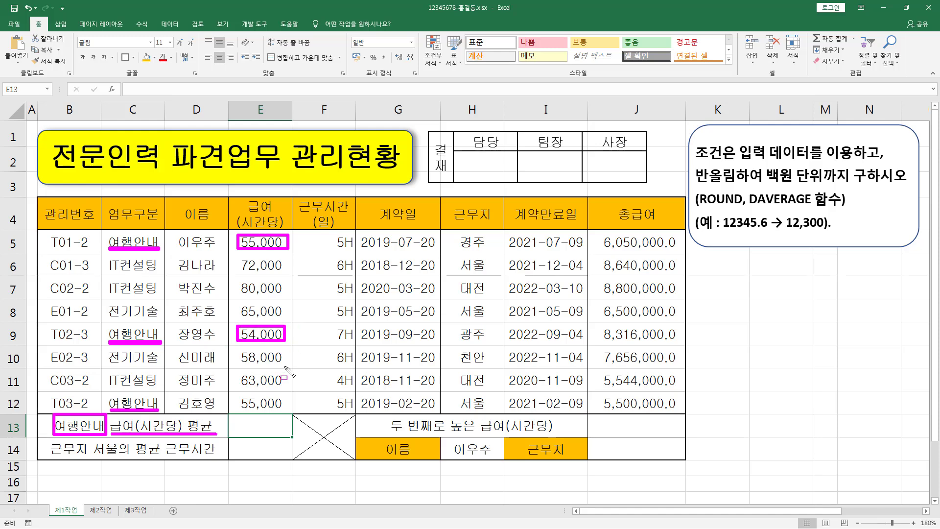
mouse_move(237, 396)
mouse_down()
mouse_move(288, 412)
mouse_move(263, 432)
mouse_up()
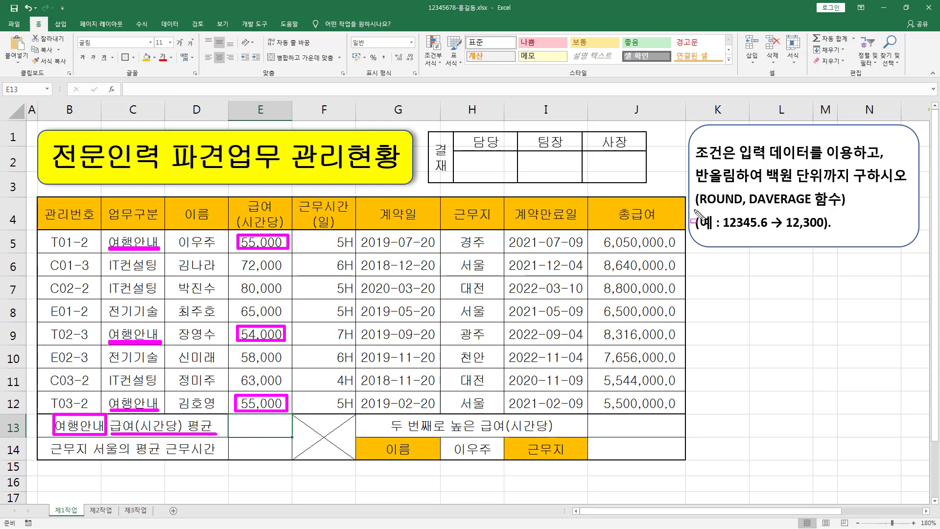
drag(702, 207, 811, 208)
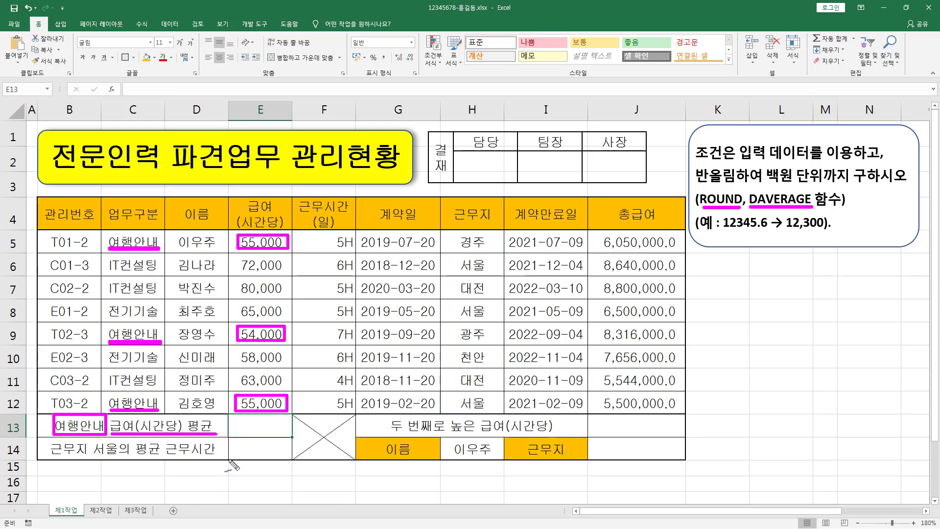
drag(236, 464, 236, 484)
mouse_move(233, 463)
mouse_down()
mouse_move(246, 479)
mouse_move(236, 484)
mouse_move(272, 485)
mouse_up()
drag(258, 477, 359, 469)
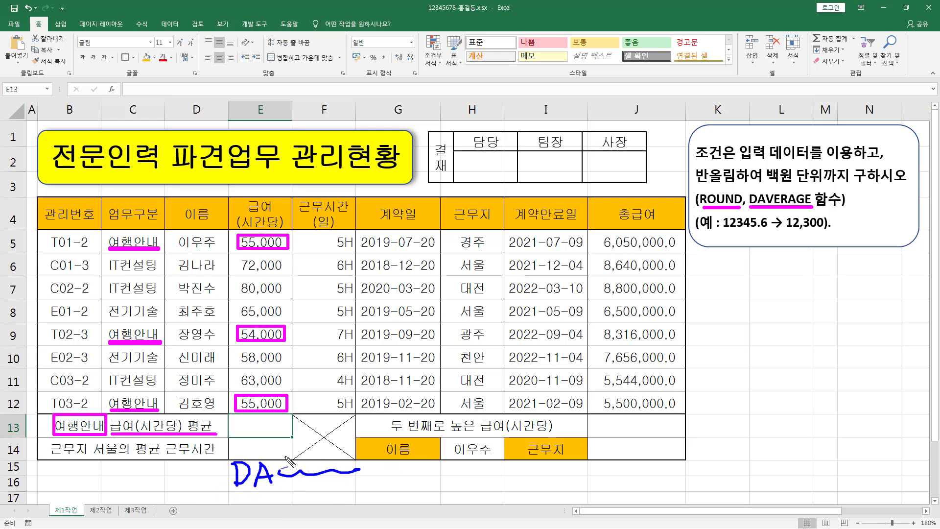
mouse_move(296, 449)
mouse_down()
mouse_move(317, 448)
mouse_move(306, 460)
mouse_up()
drag(313, 450, 312, 460)
drag(300, 463, 329, 452)
drag(318, 458, 331, 457)
mouse_move(331, 446)
mouse_down()
mouse_move(333, 460)
mouse_move(324, 460)
mouse_up()
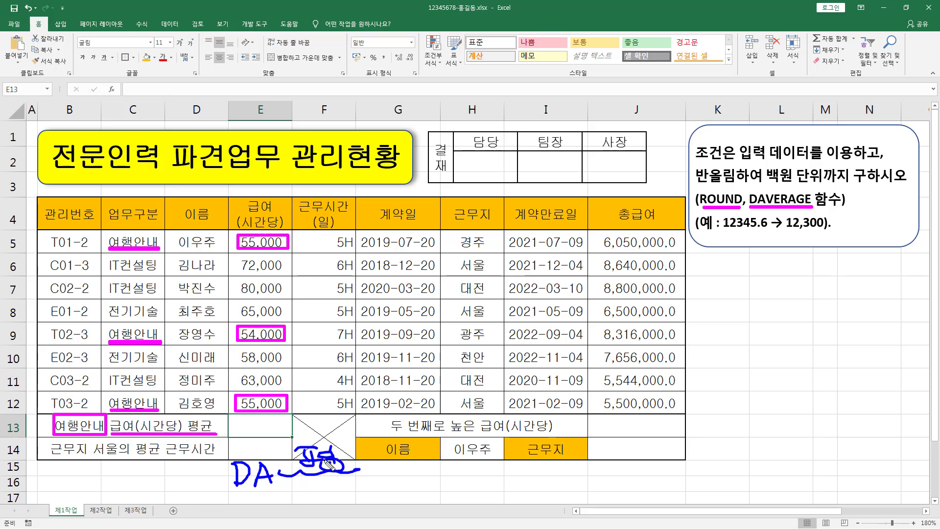
drag(227, 442, 229, 494)
mouse_move(345, 436)
mouse_down()
mouse_move(376, 468)
mouse_move(351, 487)
mouse_up()
drag(115, 463, 117, 497)
mouse_move(113, 464)
mouse_down()
mouse_move(142, 495)
mouse_move(160, 482)
mouse_move(211, 479)
mouse_up()
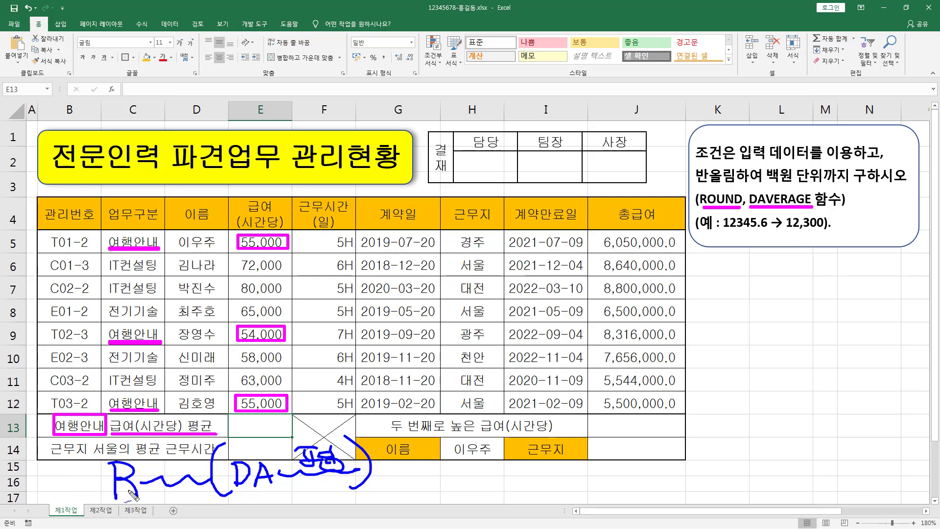
key(Escape)
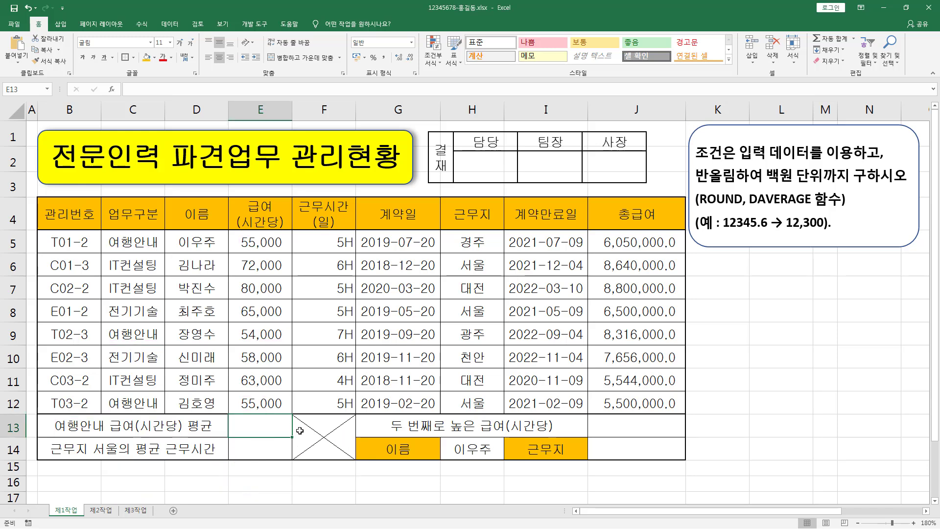
Start a ROUND formula in cell E13 for the 여행안내 급여(시간당) 평균 and open its function arguments dialog
text(=)
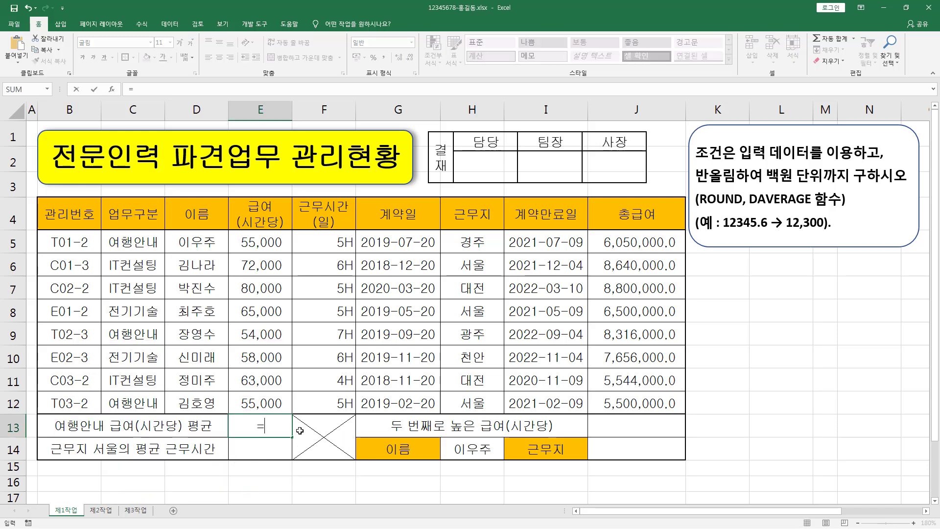
text(ROU)
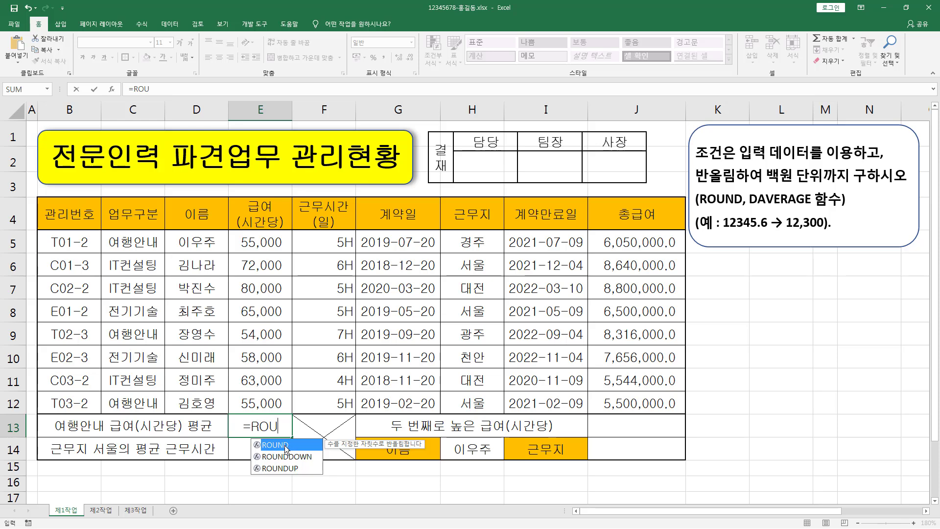
double_click(286, 445)
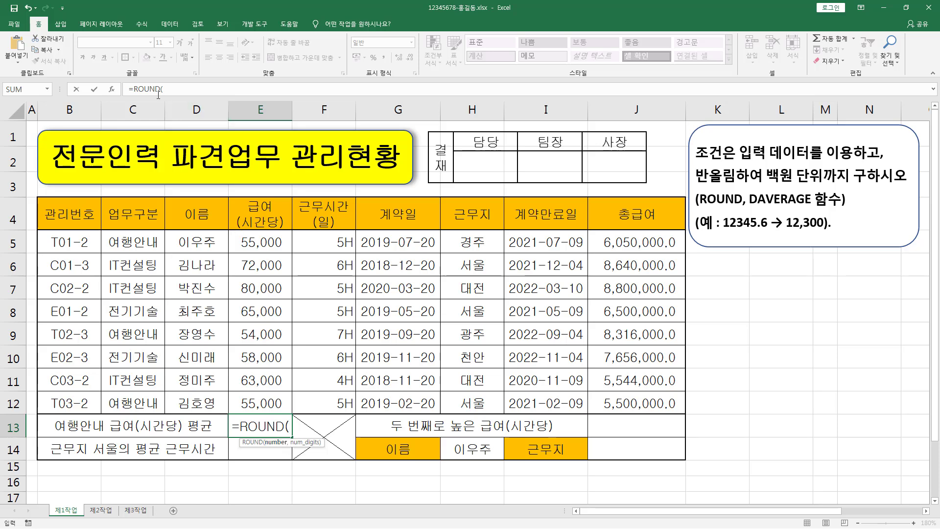
click(112, 91)
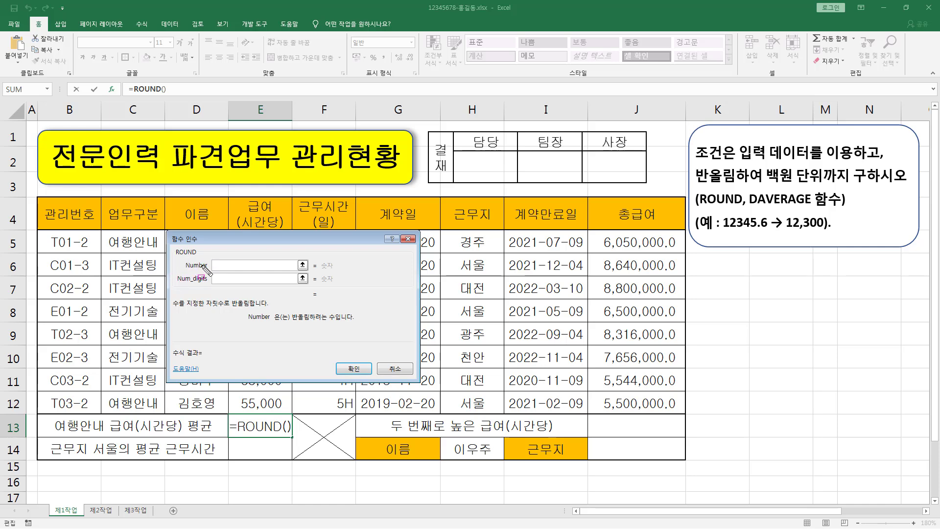
Read the descriptions of the ROUND function's Number and Num_digits arguments
mouse_move(182, 270)
mouse_down()
mouse_move(208, 270)
mouse_move(211, 284)
mouse_up()
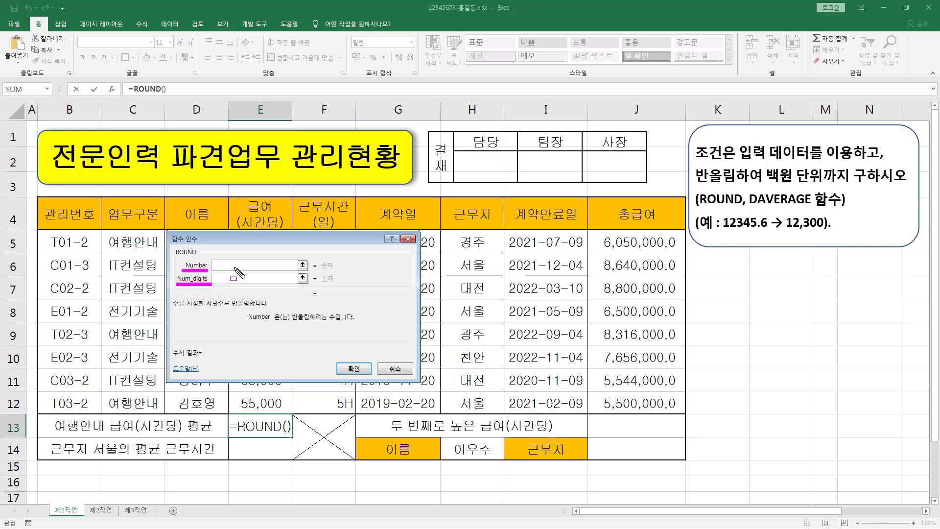
key(Escape)
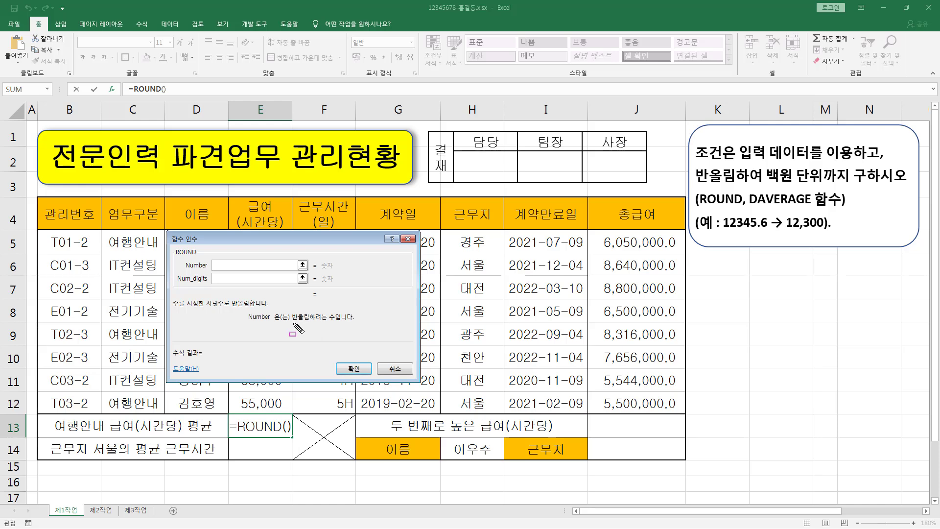
drag(292, 323, 335, 323)
click(241, 279)
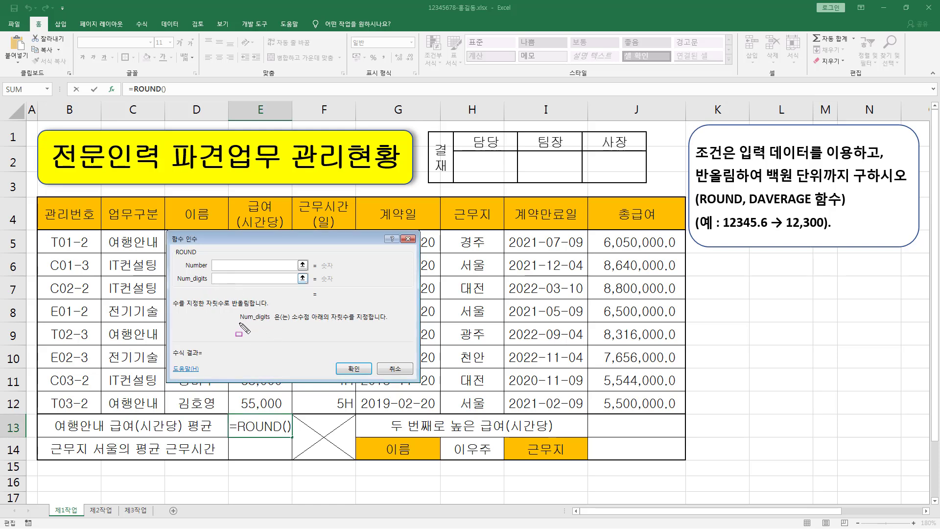
drag(238, 323, 271, 323)
drag(331, 323, 350, 323)
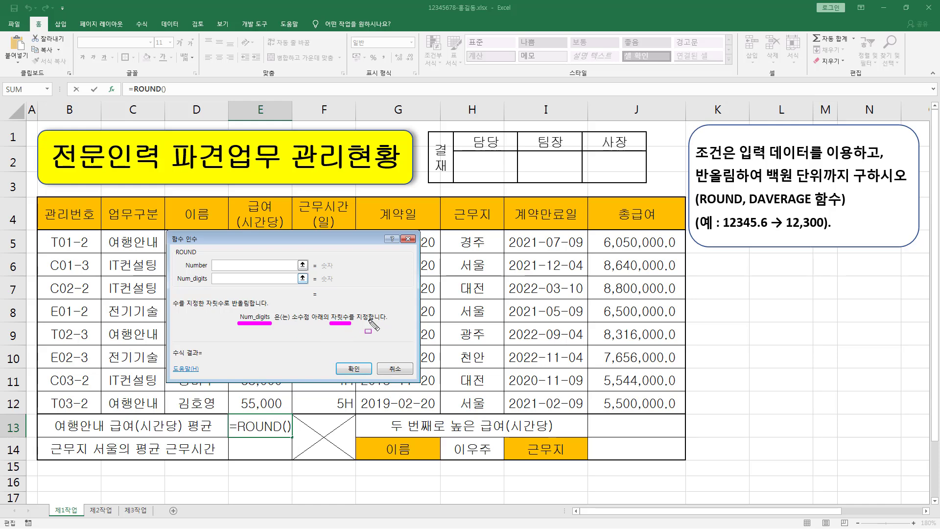
Set the ROUND function's Number argument to the sample value 12345.678
click(236, 264)
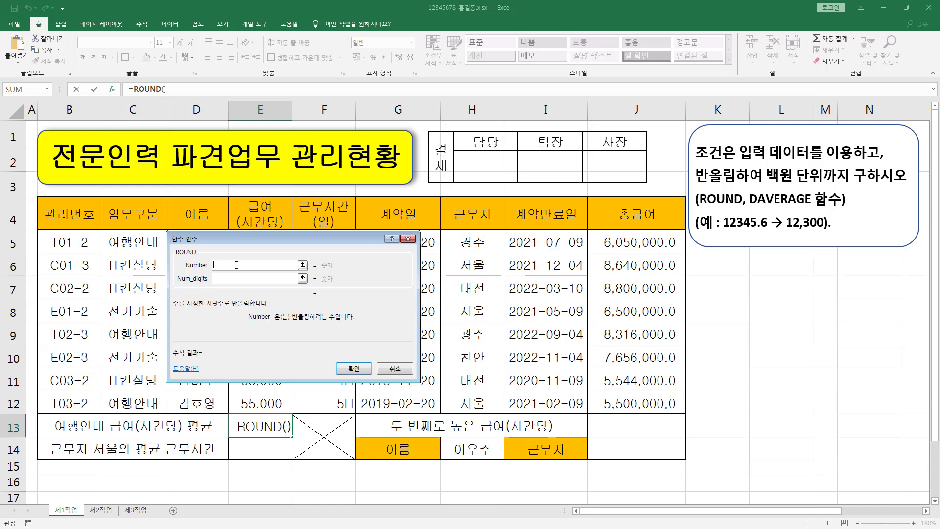
text(1234)
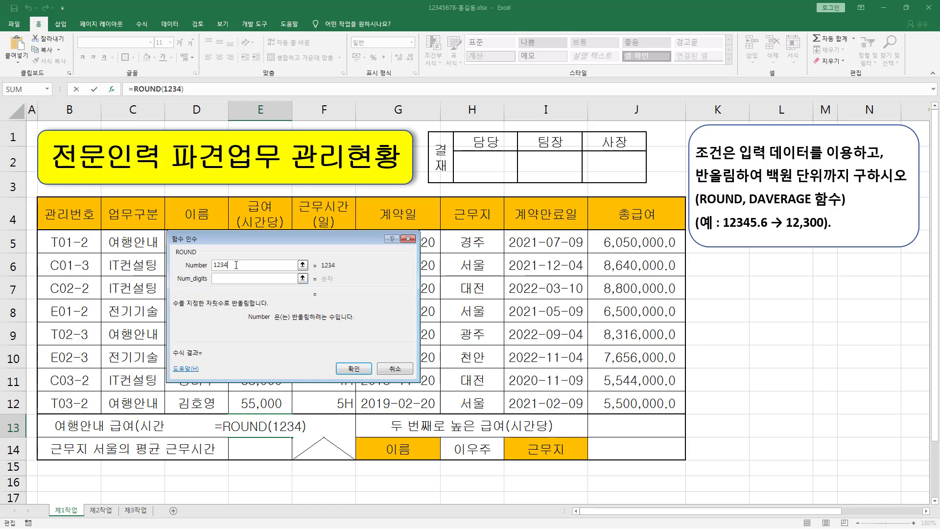
text(5.678)
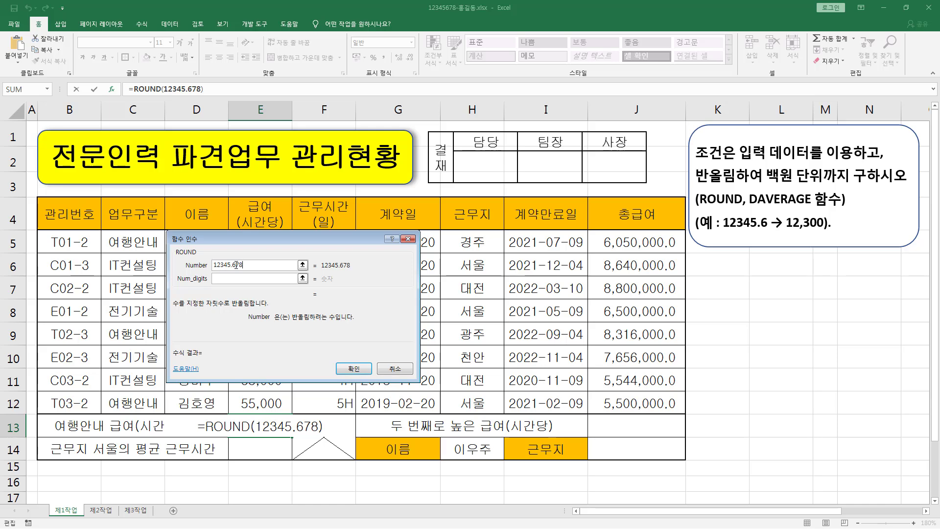
drag(250, 268, 184, 266)
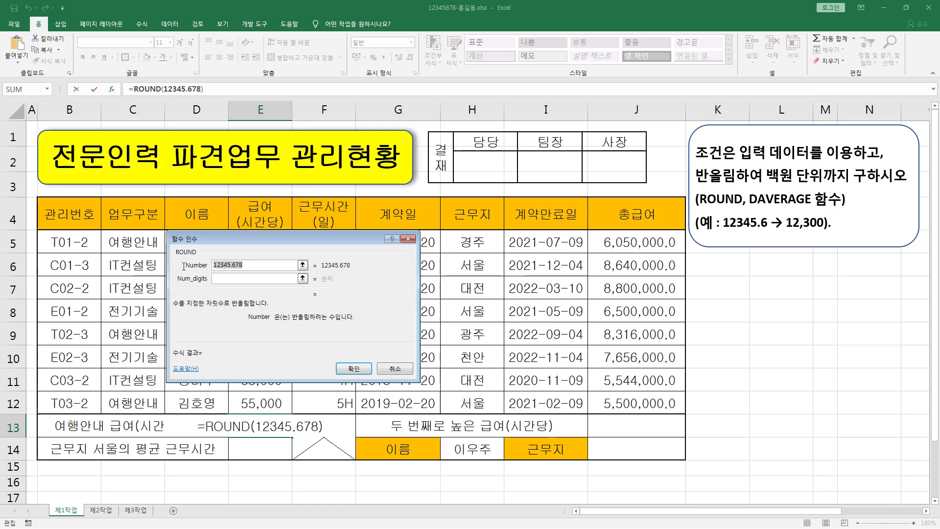
click(250, 265)
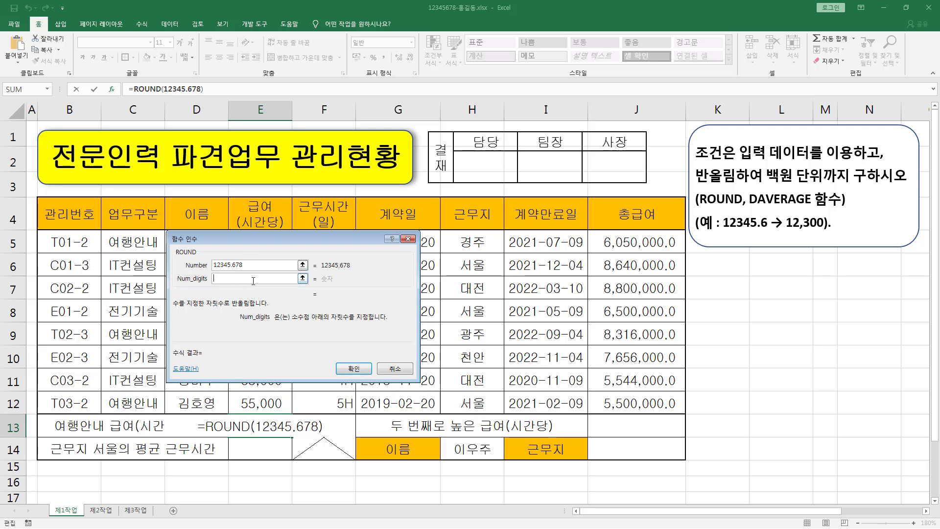
Test rounding the sample value to one decimal place with Num_digits set to 1, and check the preview
click(255, 280)
text(1)
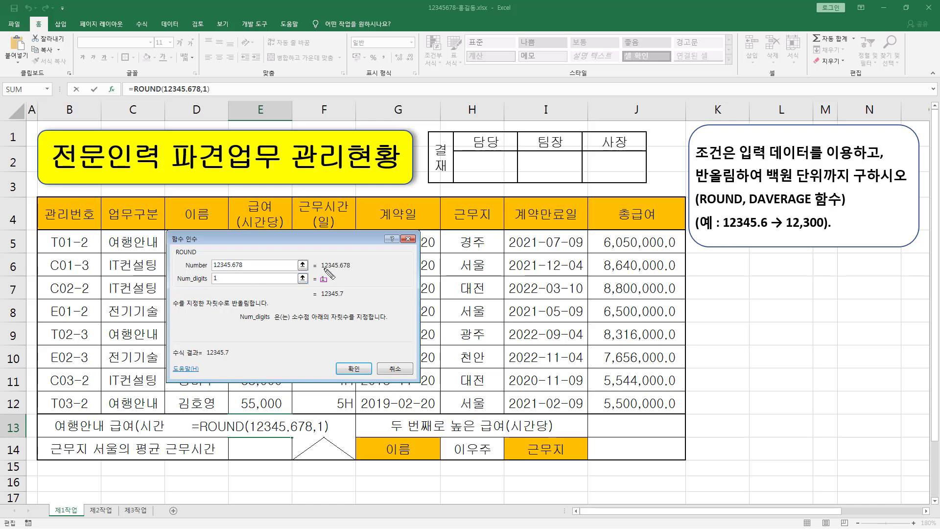
key(ctrl+2)
mouse_move(320, 269)
mouse_down()
mouse_move(351, 270)
mouse_move(328, 283)
mouse_move(350, 300)
mouse_up()
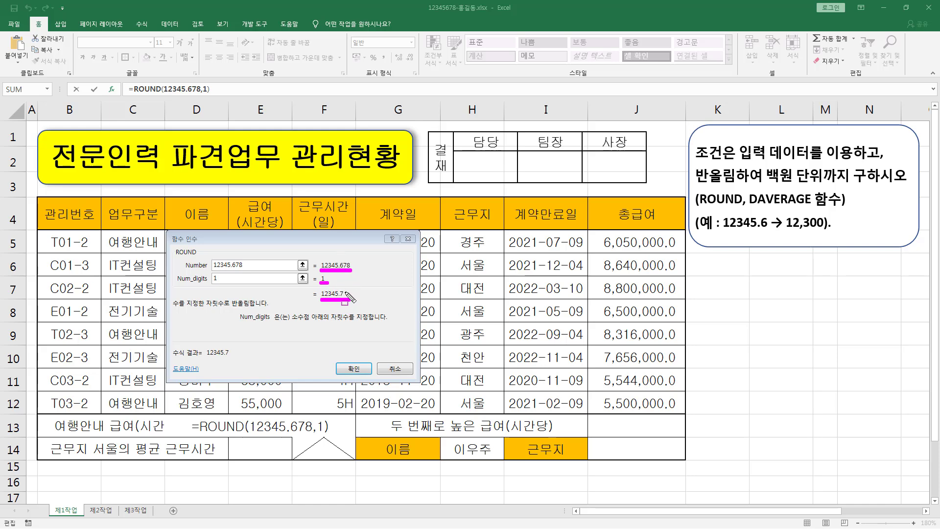
key(Escape)
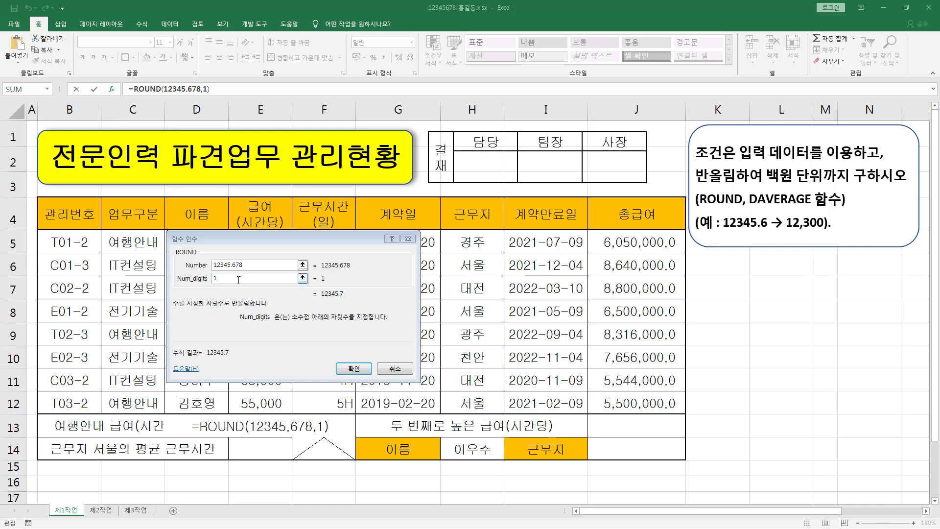
Test the rounding preview of the sample value with Num_digits set to 2 and to 0
double_click(238, 280)
text(2)
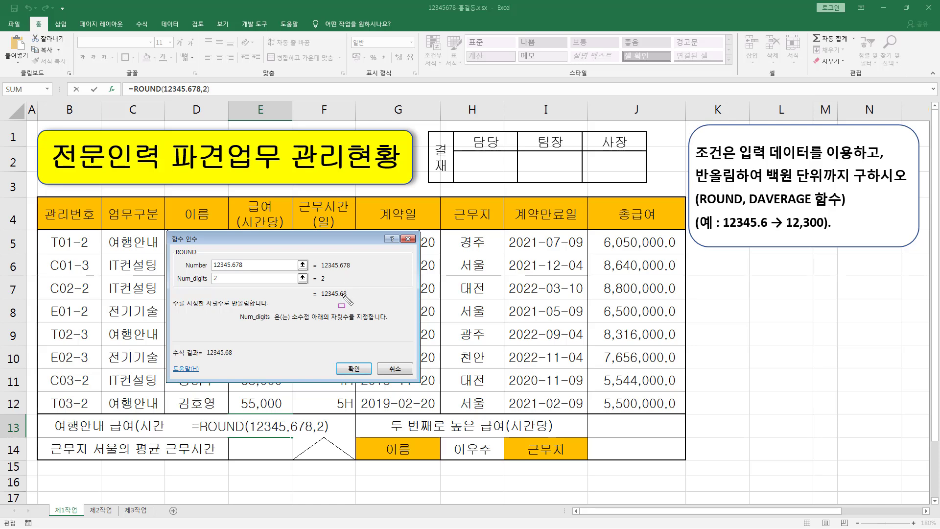
drag(321, 297, 349, 297)
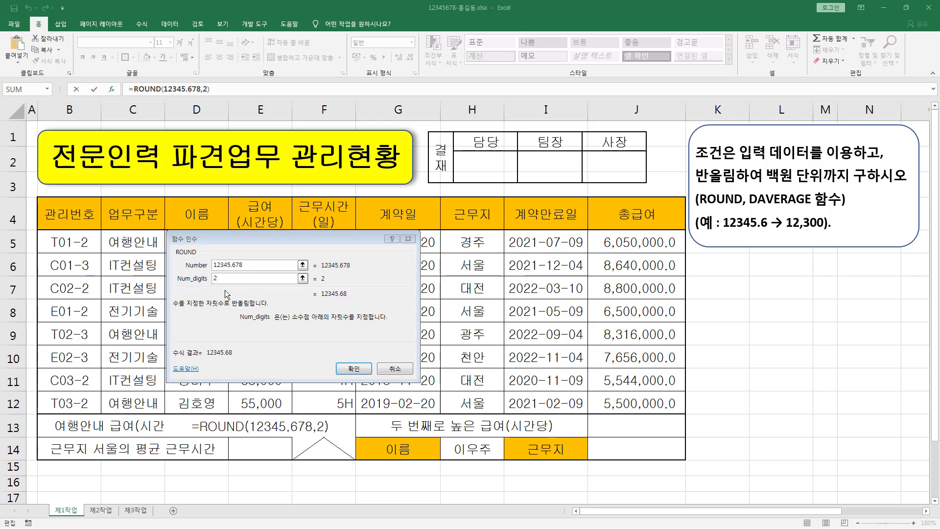
key(BackSpace)
text(0)
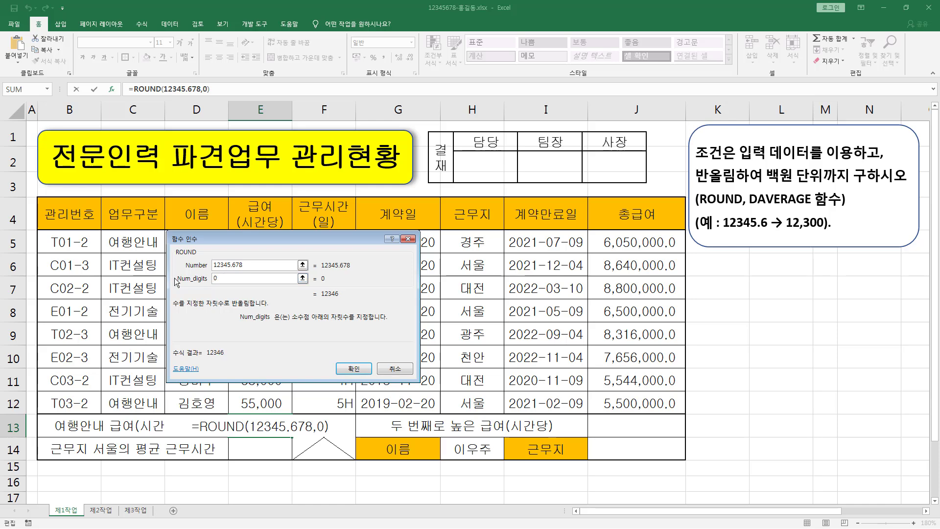
drag(317, 299, 342, 299)
key(Escape)
Test rounding the sample value to the tens place with Num_digits set to -1, and check the preview
drag(240, 278, 96, 277)
text(-1)
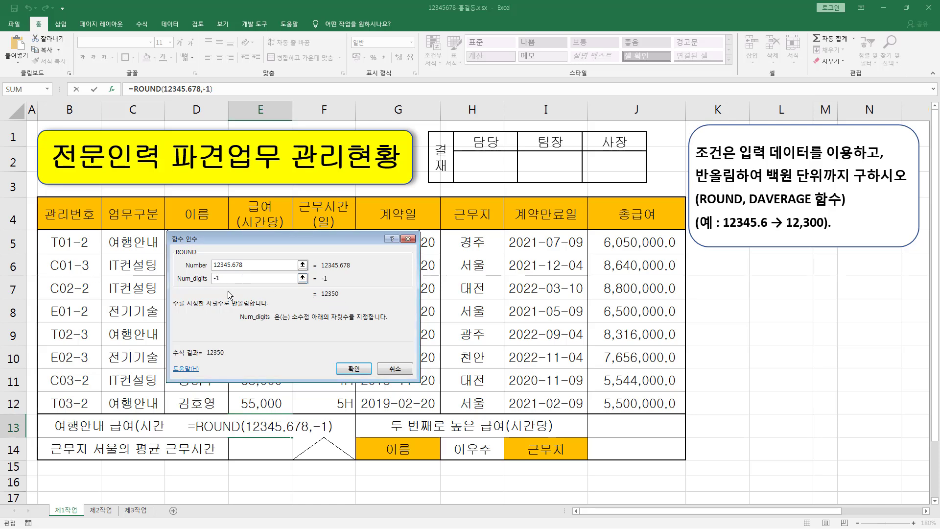
key(ctrl+2)
drag(320, 297, 338, 298)
key(Escape)
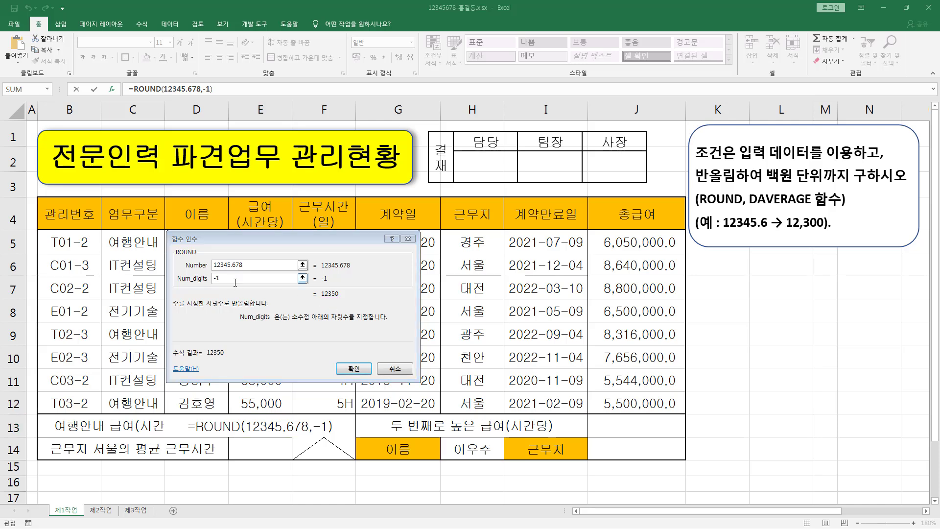
Set Num_digits to -2 so the sample value is rounded to the hundreds place
text(-2)
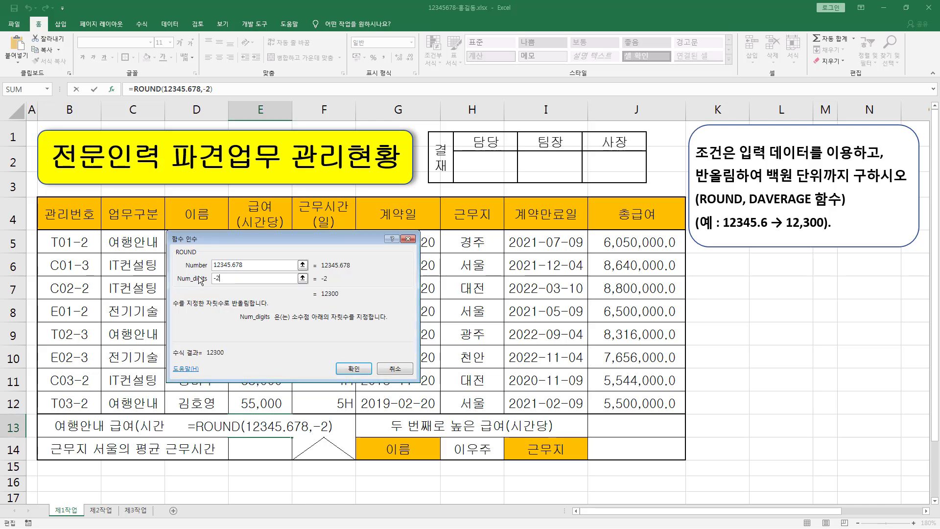
Clear the sample value from ROUND's Number argument and place the insertion point before the comma in the formula
drag(319, 299, 341, 299)
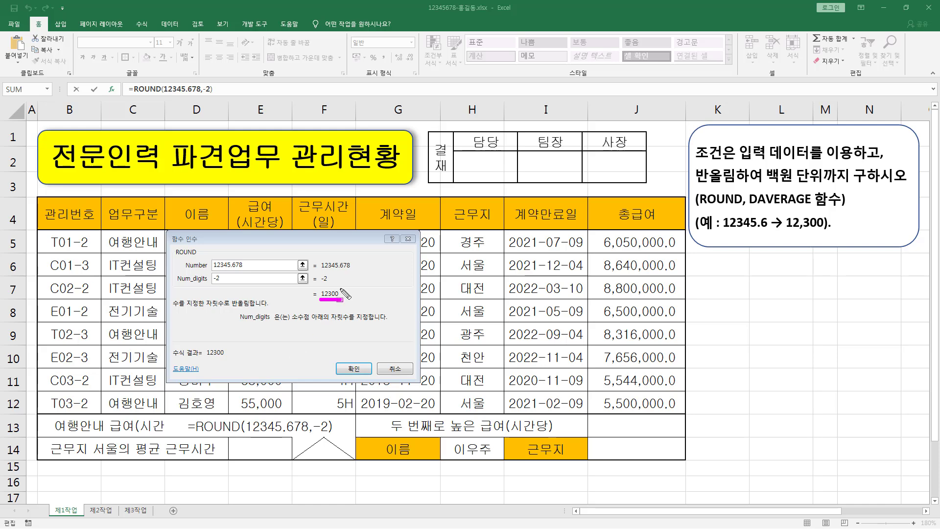
drag(212, 274, 225, 284)
mouse_move(211, 259)
mouse_down()
mouse_move(223, 272)
mouse_move(250, 272)
mouse_up()
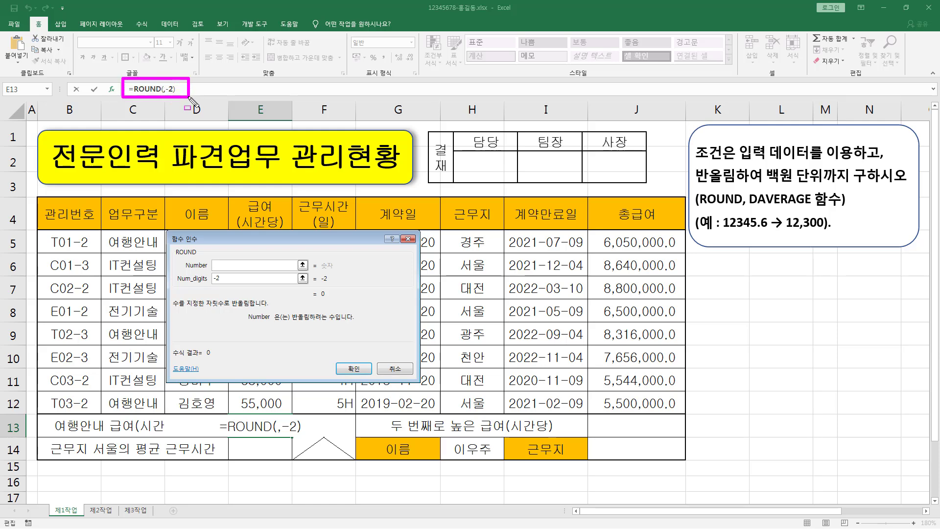
click(173, 91)
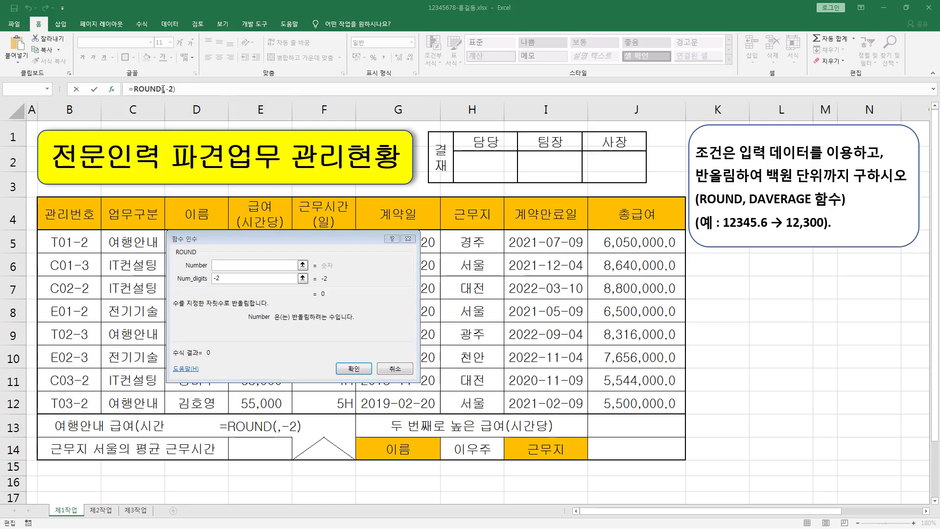
click(163, 90)
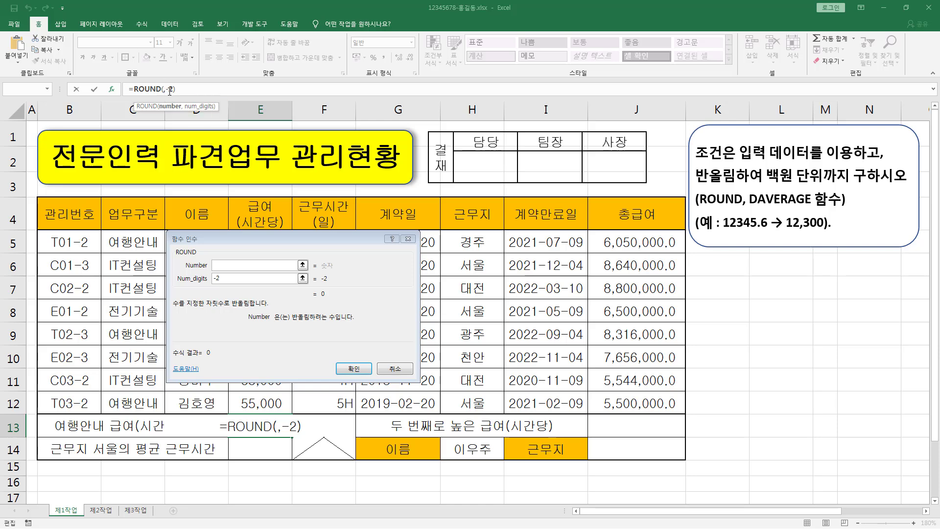
key(Escape)
Find DAVERAGE by searching the functions for DAVER and nest it as ROUND's Number argument
click(47, 90)
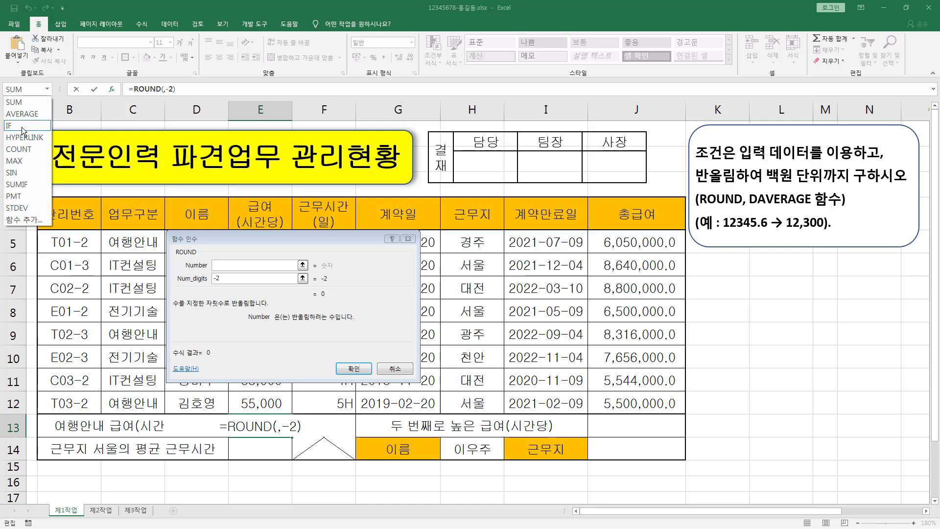
click(24, 220)
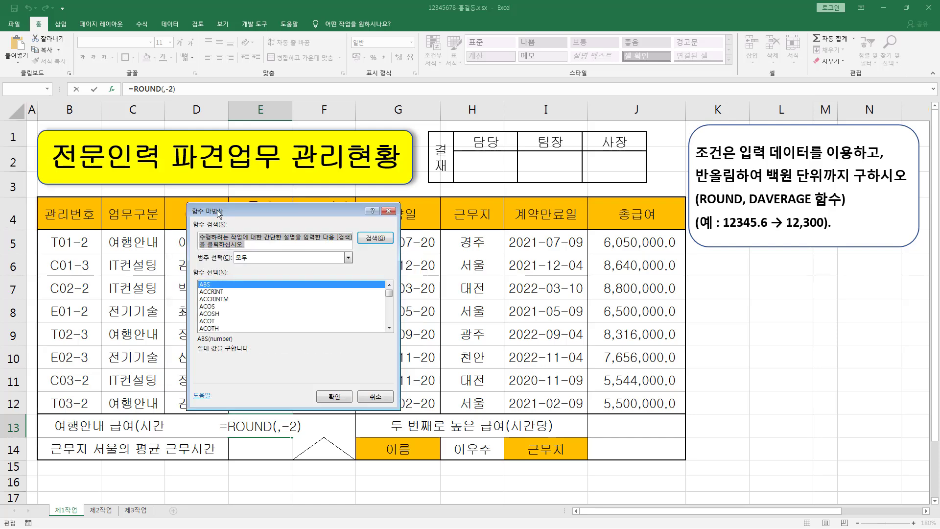
drag(256, 212, 190, 138)
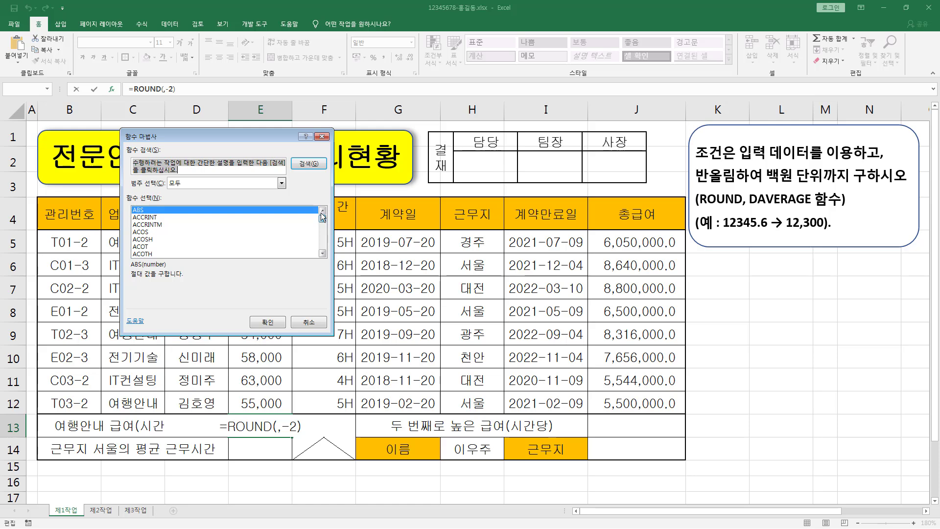
scroll(322, 217, down, 20)
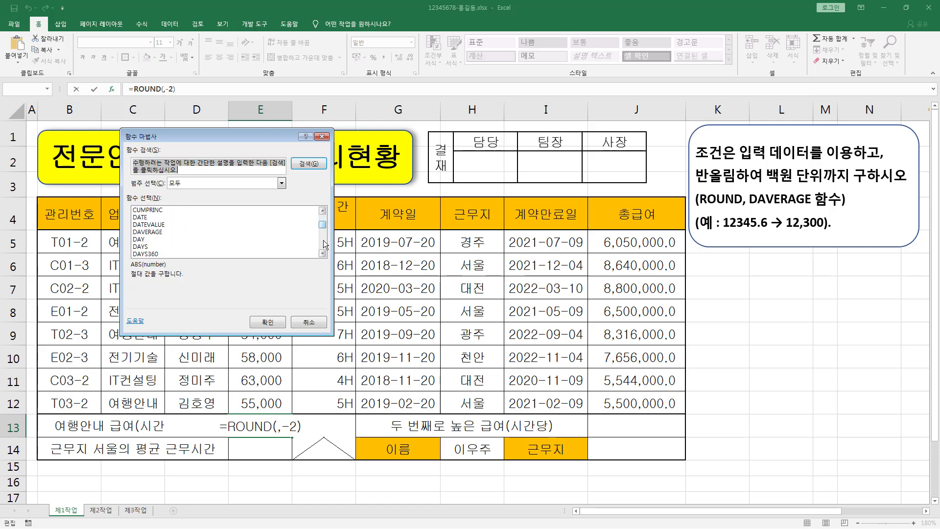
click(324, 257)
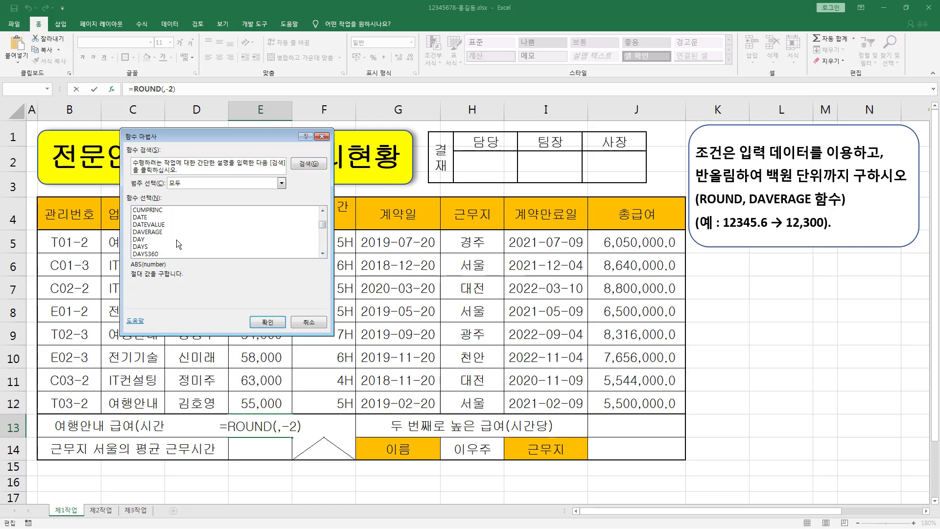
click(155, 165)
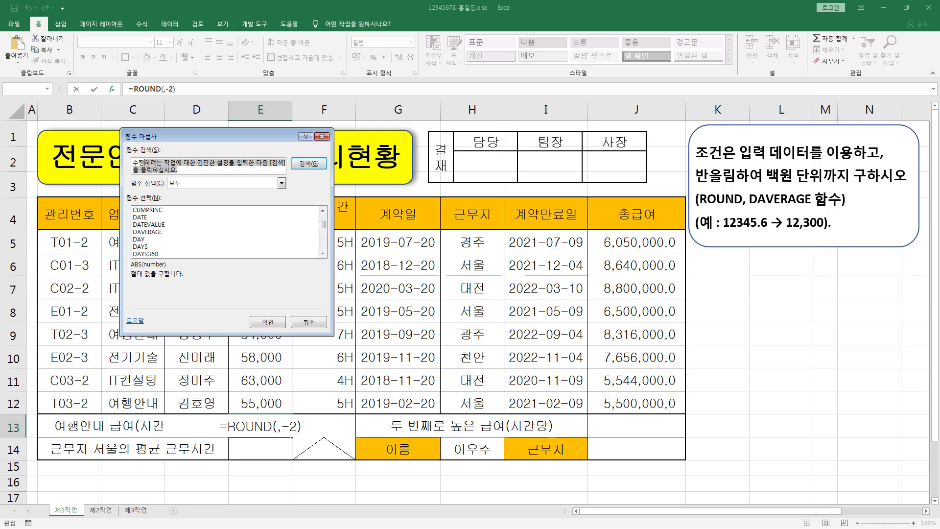
text(D)
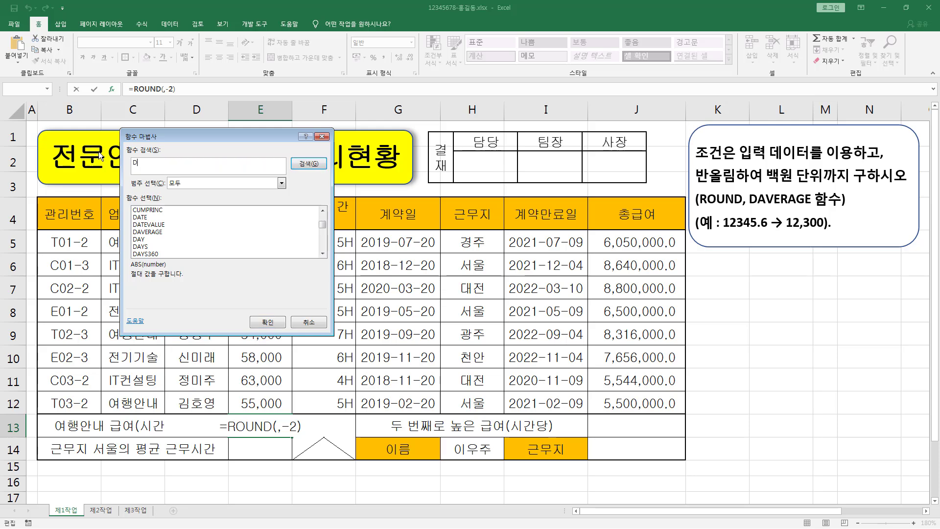
text(AVER)
click(312, 167)
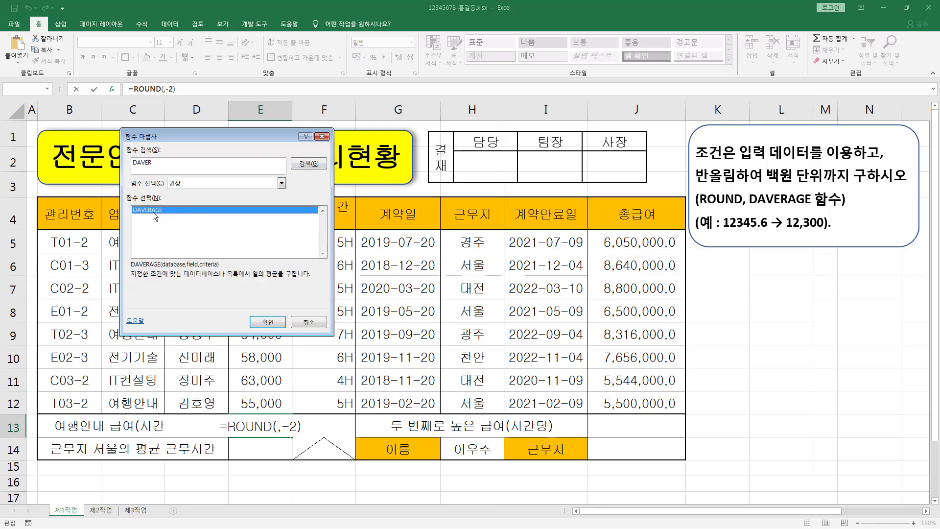
click(268, 323)
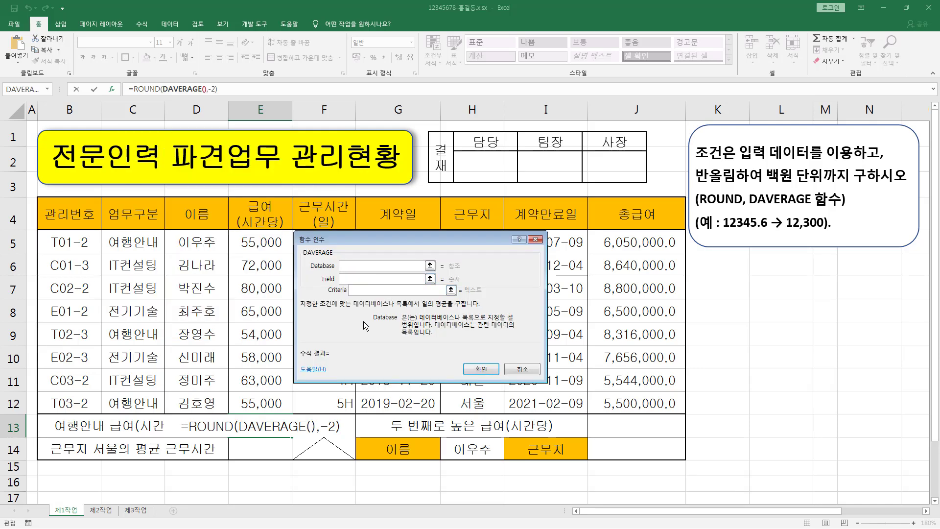
Review the descriptions of DAVERAGE's Database, Field and Criteria arguments
key(ctrl+shift+d)
drag(301, 257, 335, 257)
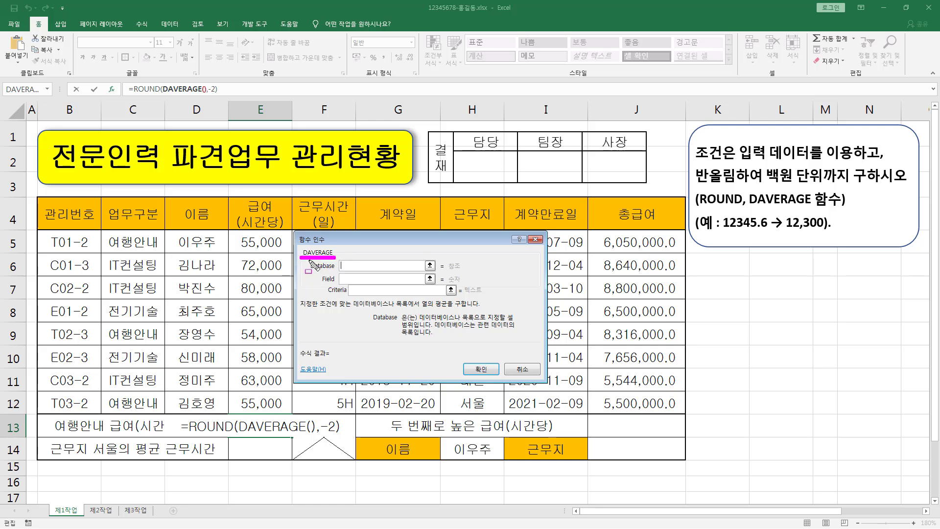
mouse_move(307, 258)
mouse_down()
mouse_move(445, 298)
mouse_move(488, 297)
mouse_up()
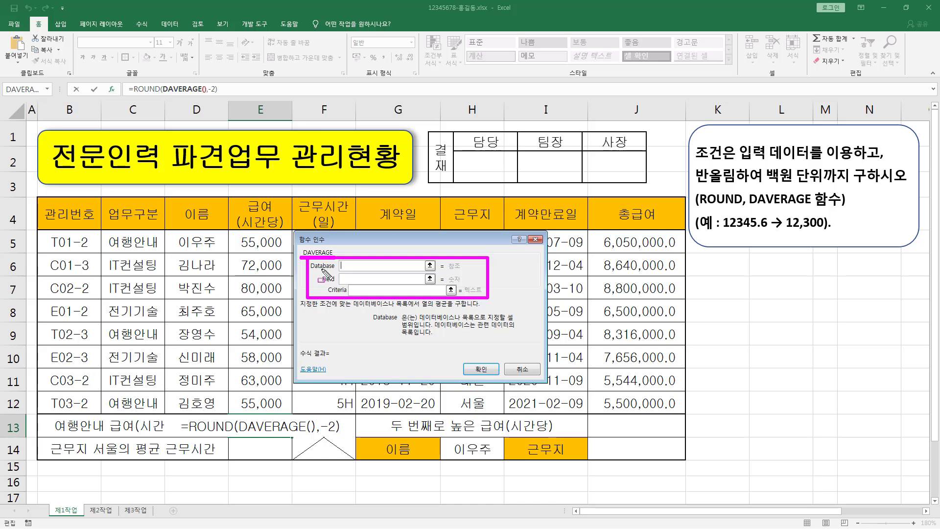
key(Escape)
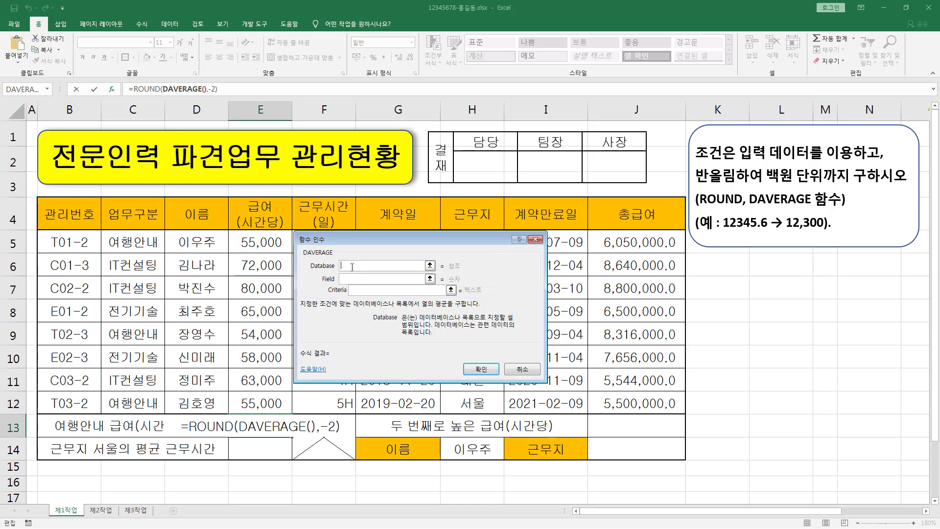
key(ctrl+2)
drag(491, 329, 514, 329)
drag(400, 336, 416, 336)
key(Escape)
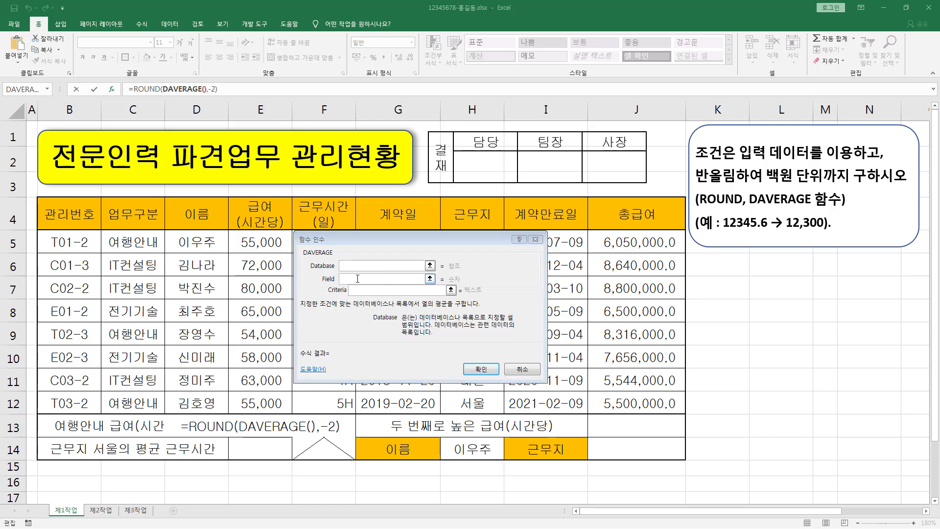
click(375, 280)
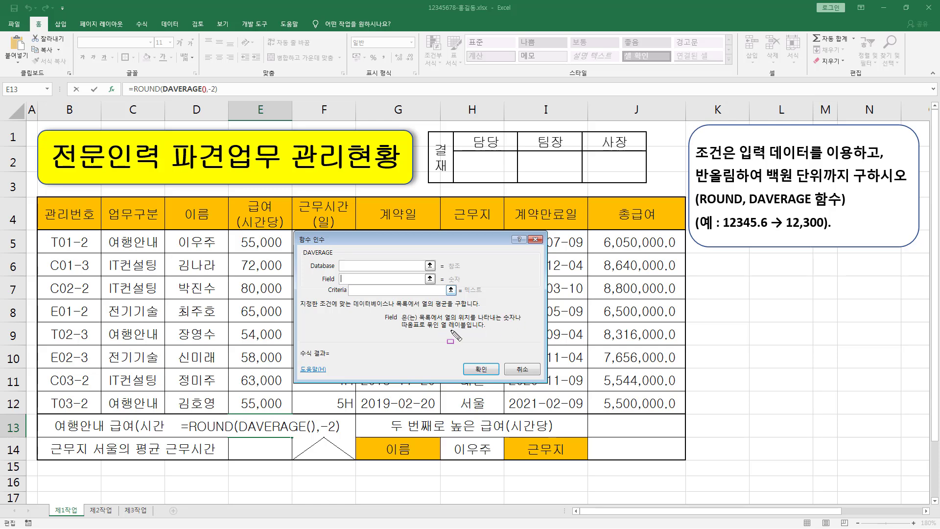
drag(438, 330, 465, 330)
drag(327, 295, 349, 295)
key(Escape)
click(363, 290)
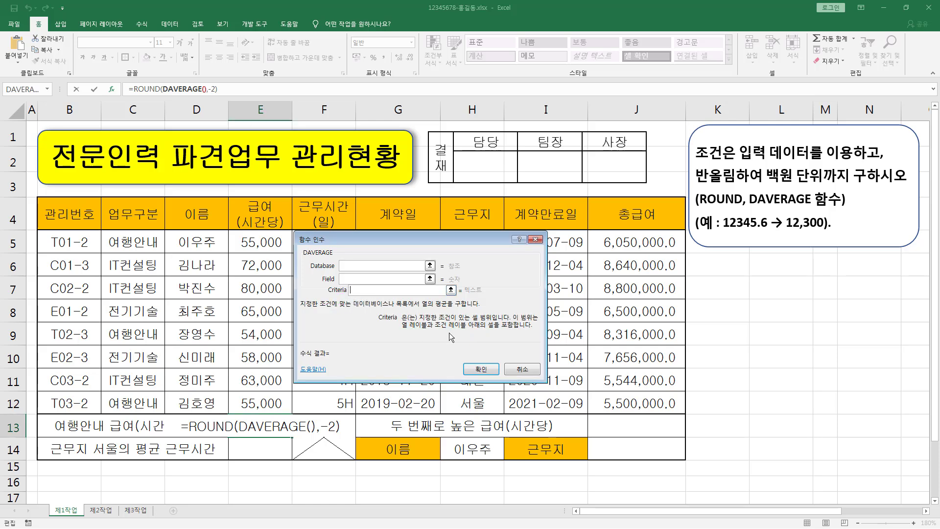
key(ctrl+2)
drag(439, 321, 493, 321)
Examine the 업무구분 and 급여(시간당) columns and the surrounding table to work out DAVERAGE's criteria, field and database ranges
drag(304, 257, 333, 256)
drag(231, 235, 285, 410)
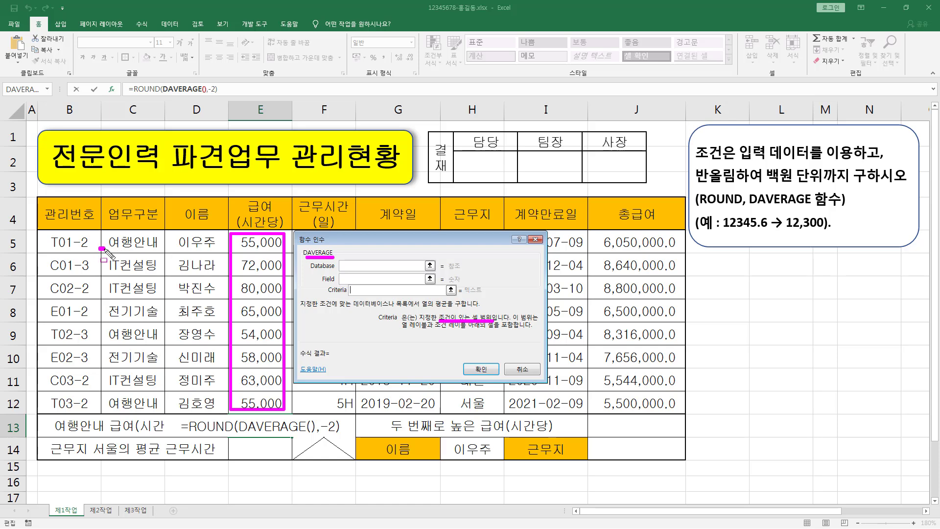
drag(99, 249, 167, 250)
drag(104, 339, 168, 340)
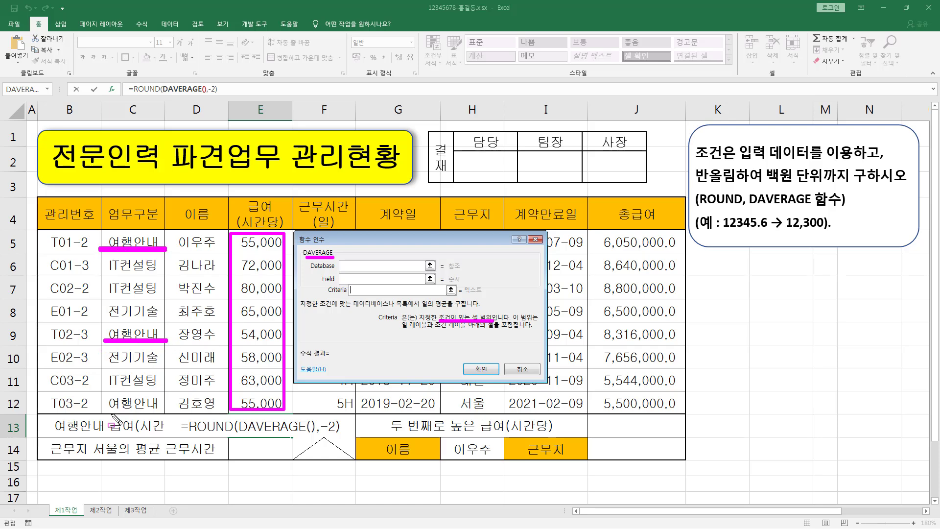
drag(108, 409, 157, 409)
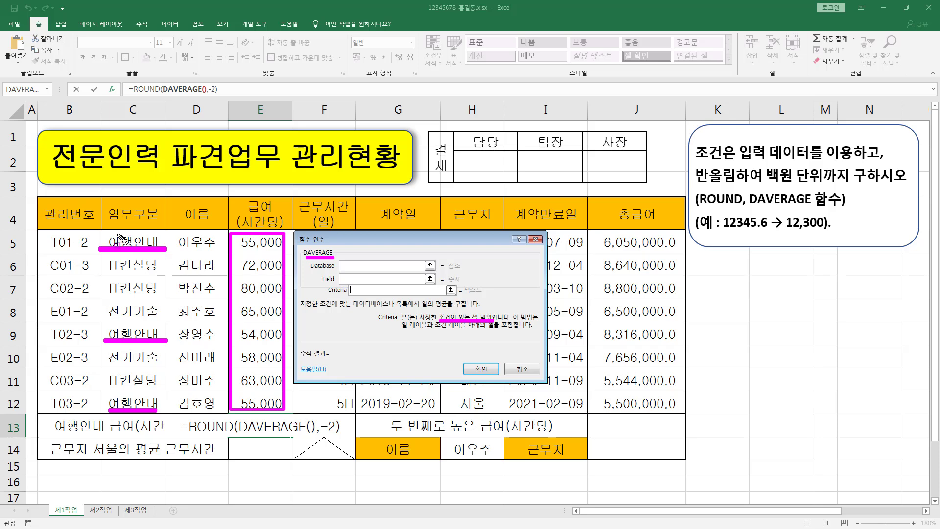
mouse_move(104, 198)
mouse_down()
mouse_move(127, 249)
mouse_move(163, 251)
mouse_up()
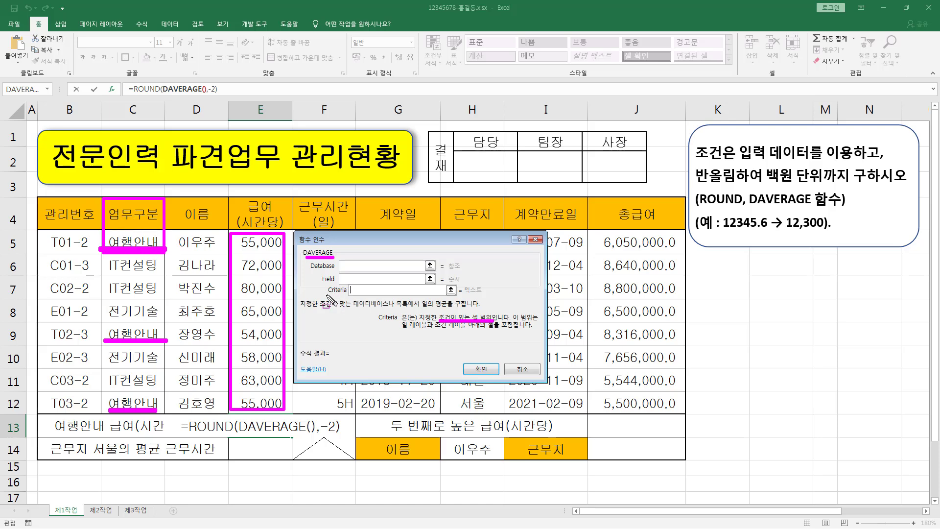
drag(326, 296, 451, 295)
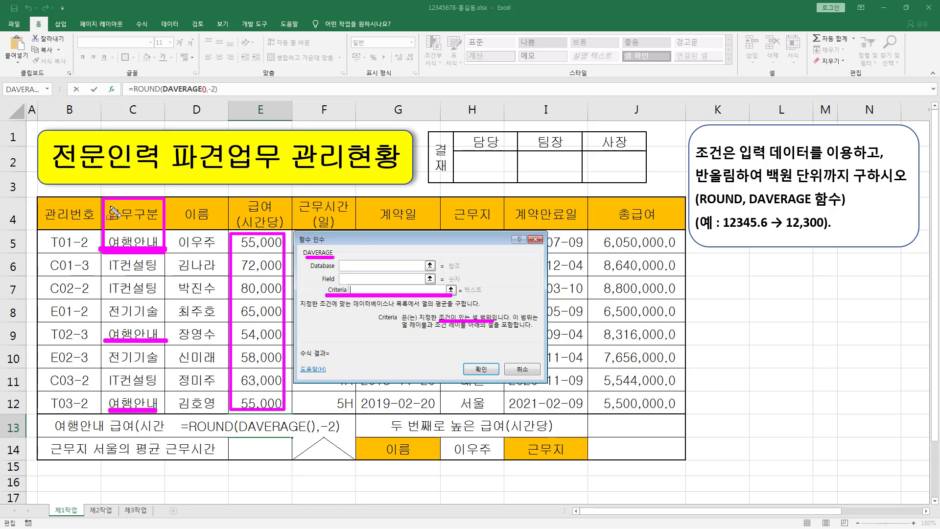
drag(106, 201, 161, 249)
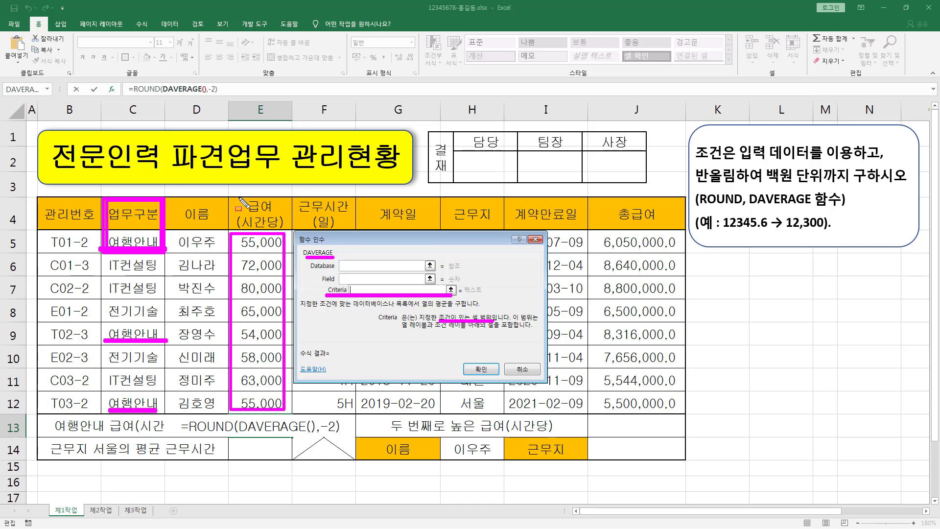
drag(233, 196, 286, 231)
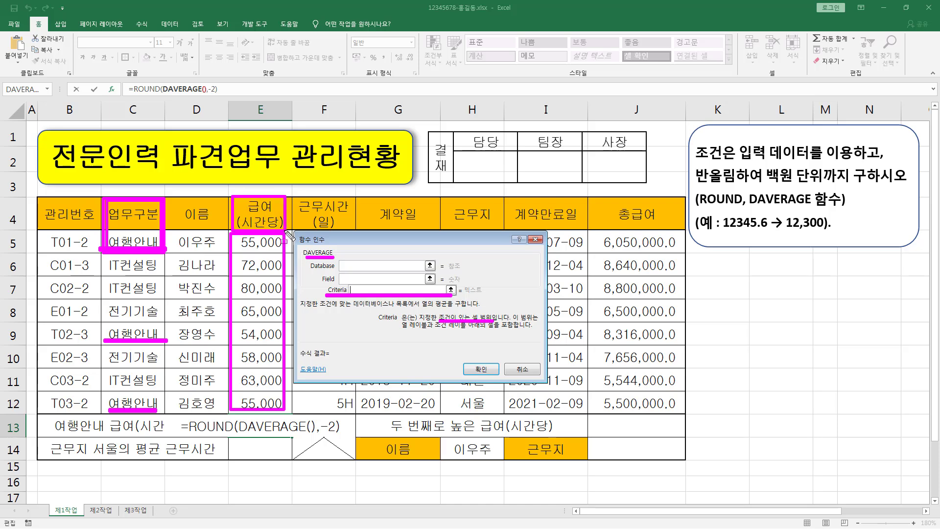
drag(321, 283, 339, 284)
mouse_move(240, 198)
mouse_down()
mouse_move(282, 216)
mouse_move(281, 232)
mouse_up()
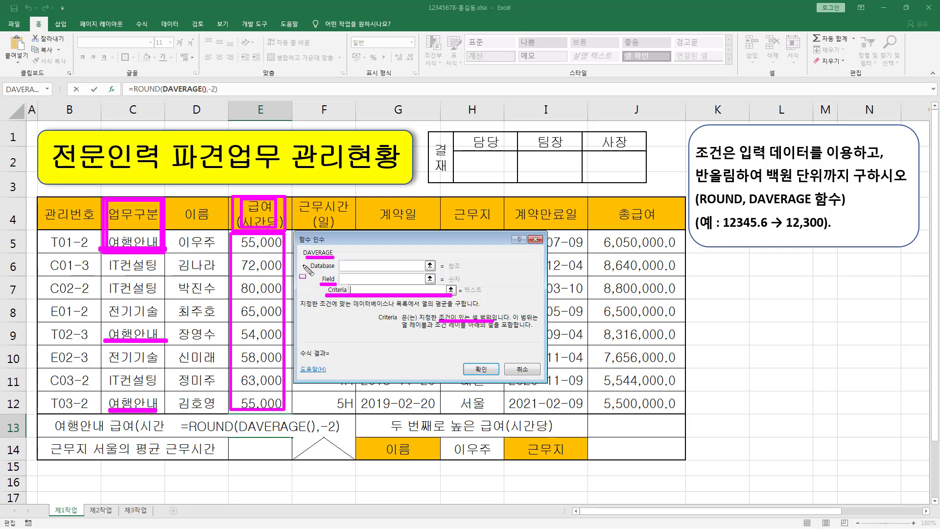
drag(307, 270, 336, 270)
mouse_move(99, 192)
mouse_down()
mouse_move(294, 378)
mouse_move(294, 419)
mouse_up()
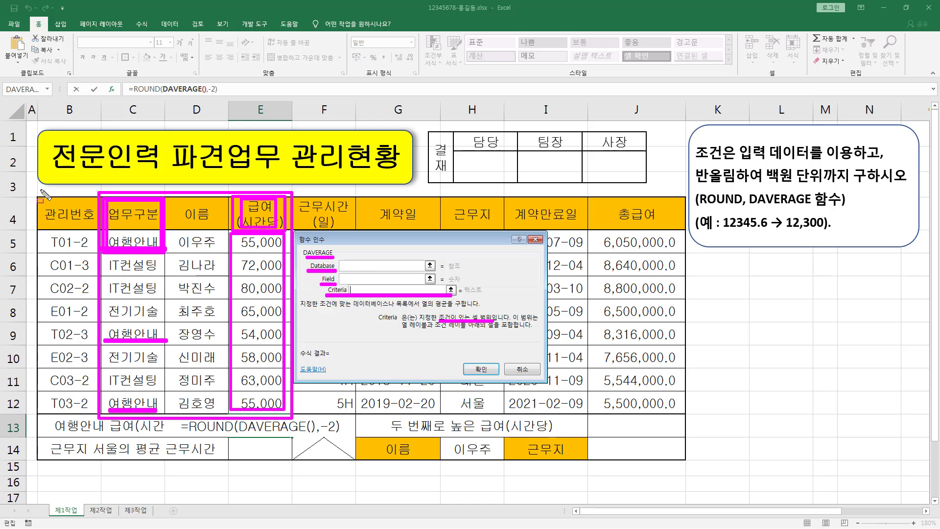
mouse_move(36, 193)
mouse_down()
mouse_move(51, 215)
mouse_move(669, 375)
mouse_move(688, 422)
mouse_move(686, 414)
mouse_up()
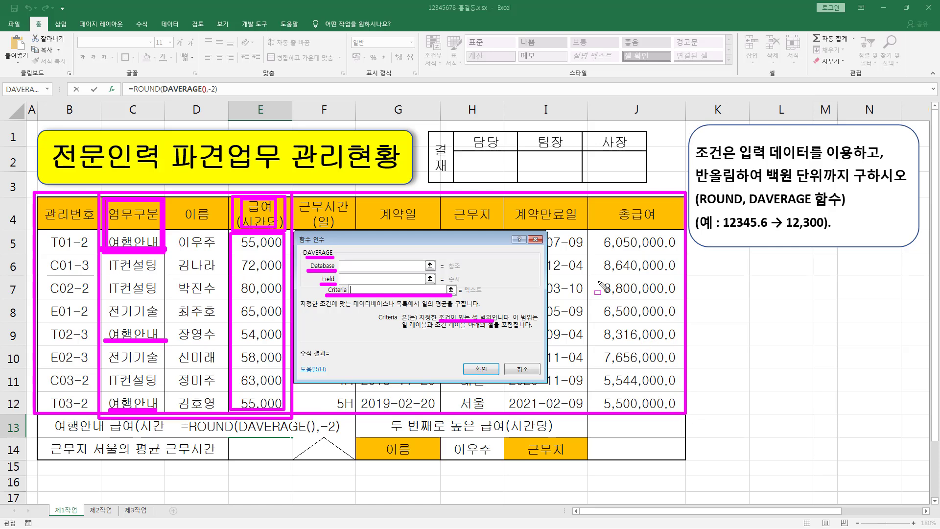
mouse_move(629, 204)
mouse_down()
mouse_move(649, 378)
mouse_move(636, 409)
mouse_up()
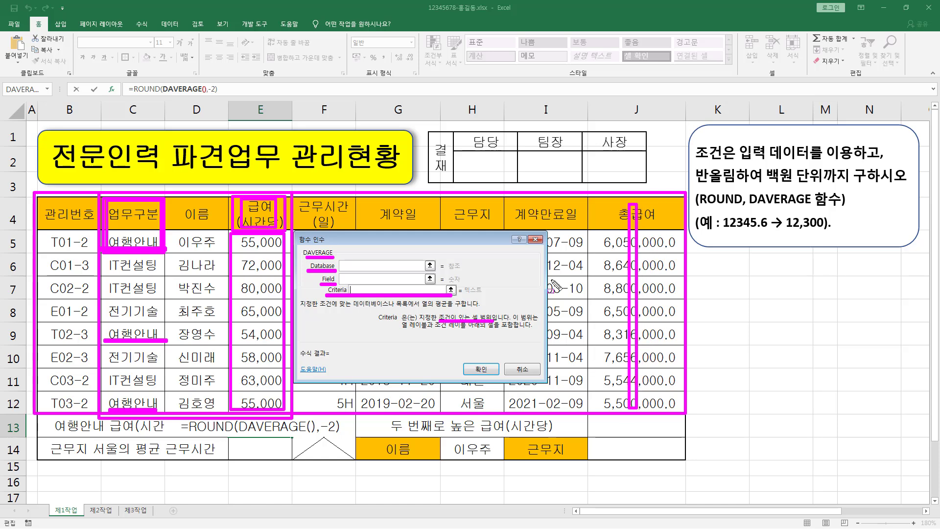
drag(543, 198, 553, 408)
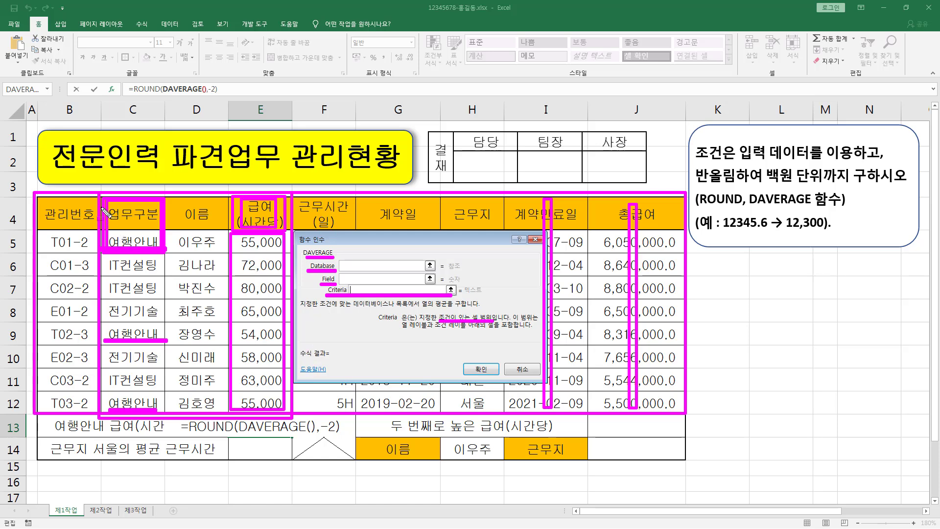
mouse_move(100, 194)
mouse_down()
mouse_move(245, 416)
mouse_move(290, 416)
mouse_up()
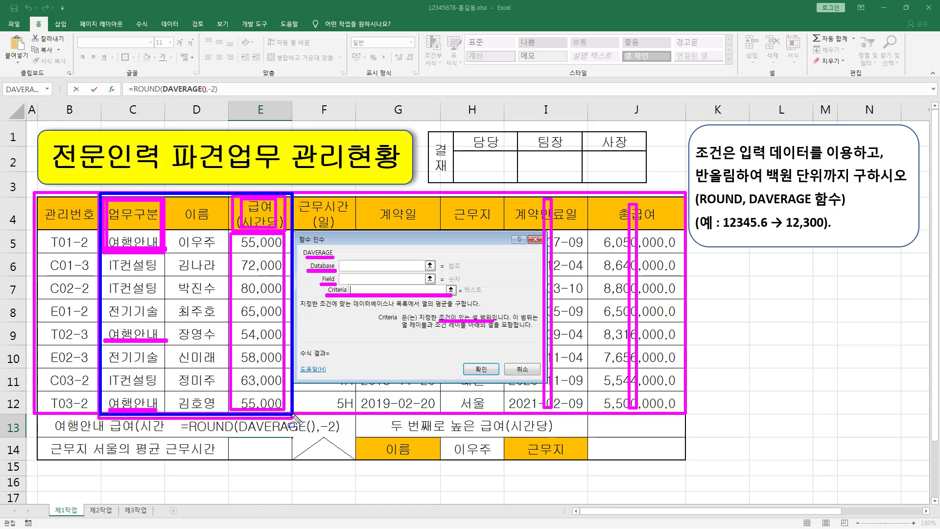
key(Escape)
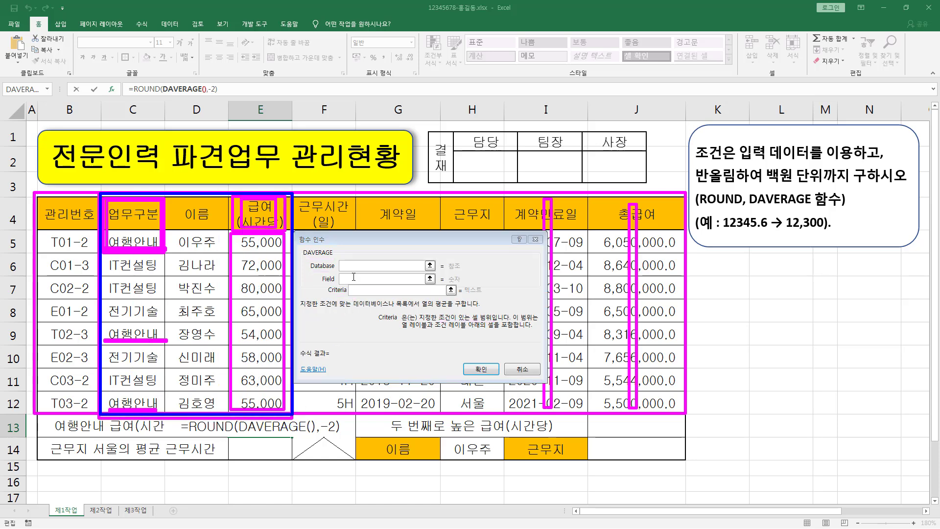
Set DAVERAGE's Database argument to the range C4:E12, from the 업무구분 header through the 급여(시간당) column
click(360, 265)
drag(132, 214, 280, 413)
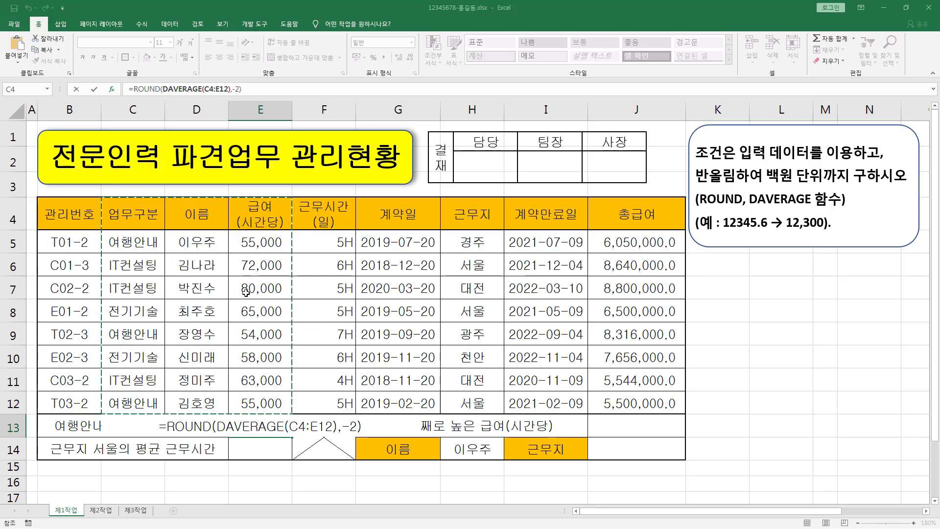
drag(356, 286, 371, 286)
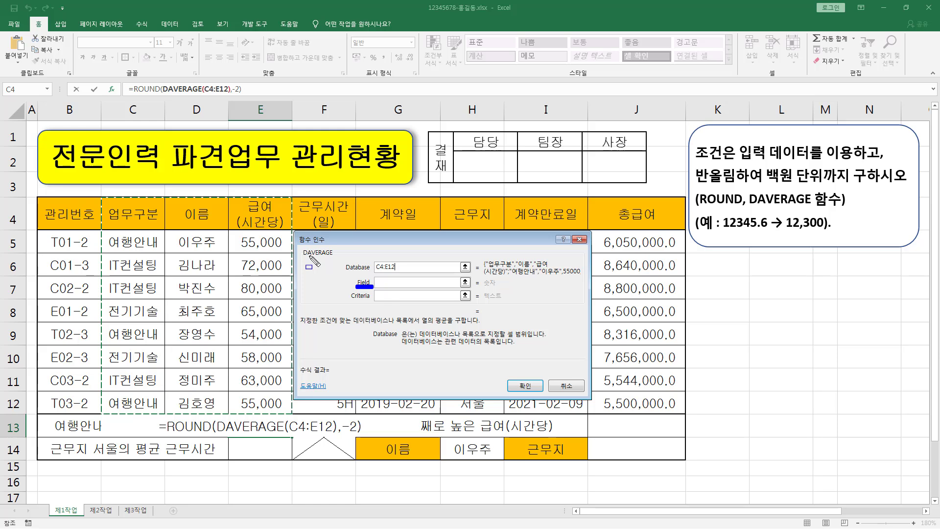
Set DAVERAGE's Field argument to the 급여(시간당) header E4 and its Criteria argument to C4:C5, covering 업무구분 and 여행안내
drag(309, 256, 334, 256)
drag(237, 198, 286, 227)
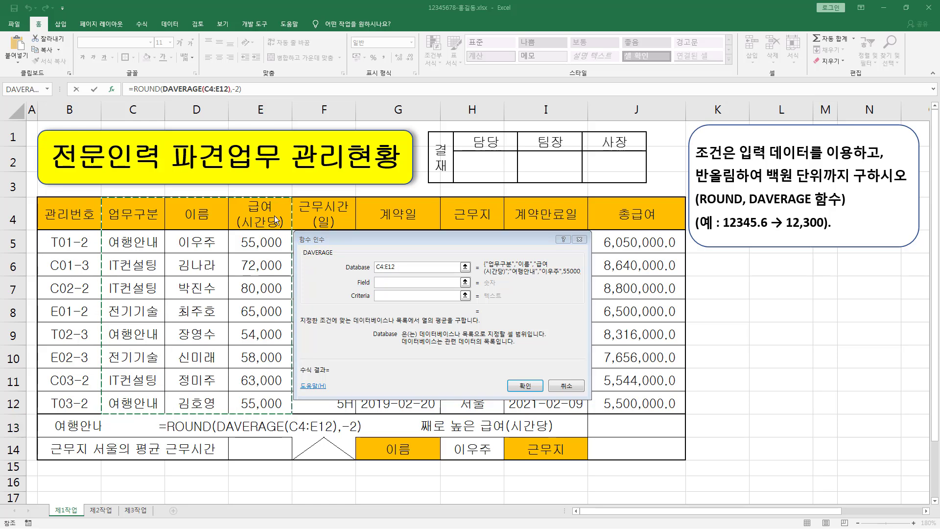
click(263, 221)
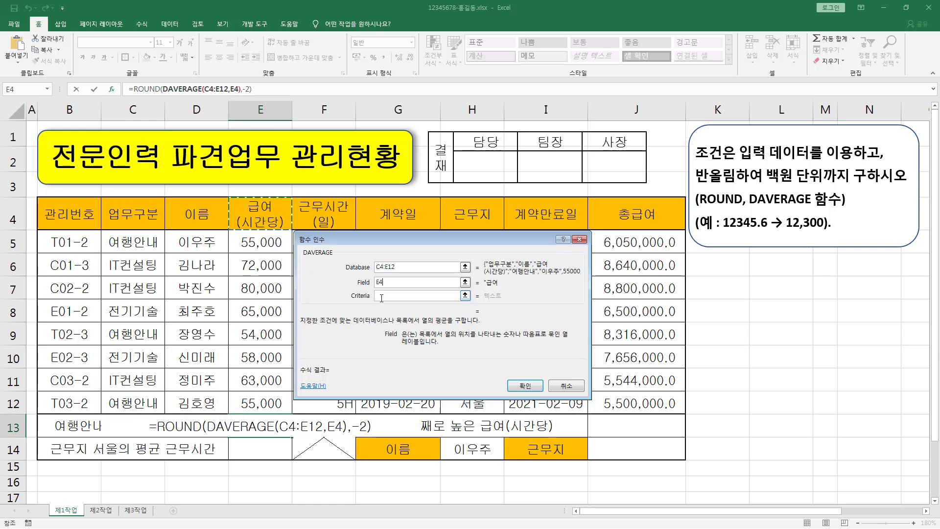
click(385, 297)
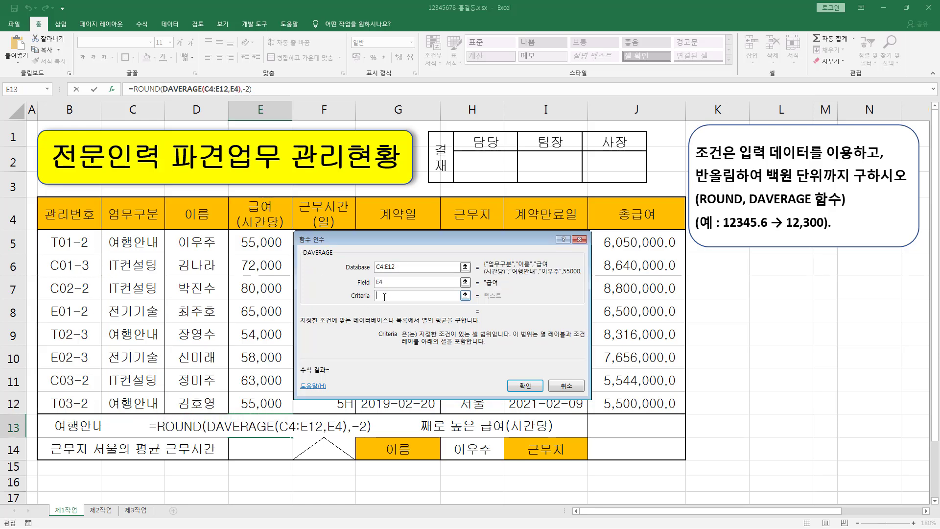
drag(131, 213, 127, 242)
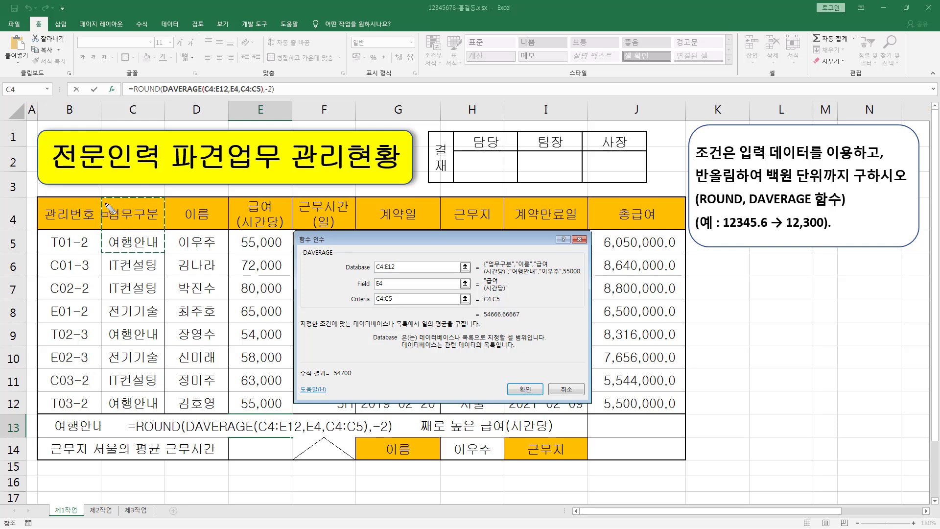
Check the criteria, field and database ranges against the table and commit the ROUND formula with nested DAVERAGE in E13
drag(105, 202, 160, 251)
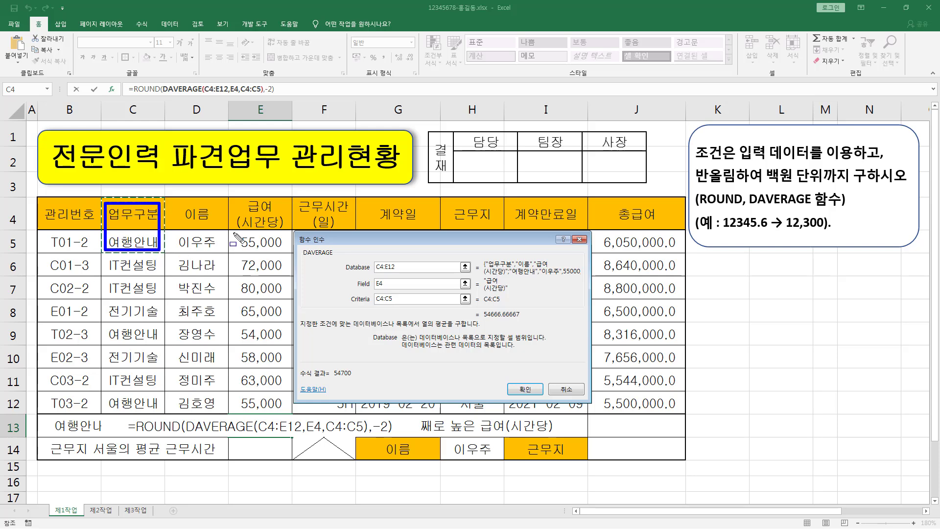
mouse_move(235, 198)
mouse_down()
mouse_move(249, 215)
mouse_move(290, 231)
mouse_up()
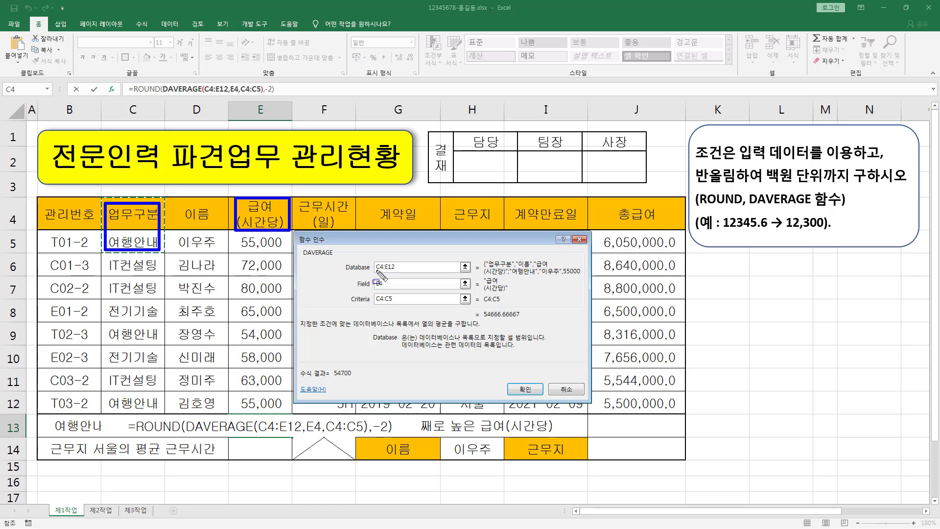
drag(375, 270, 409, 270)
mouse_move(100, 189)
mouse_down()
mouse_move(284, 428)
mouse_move(299, 430)
mouse_move(289, 415)
mouse_up()
key(Escape)
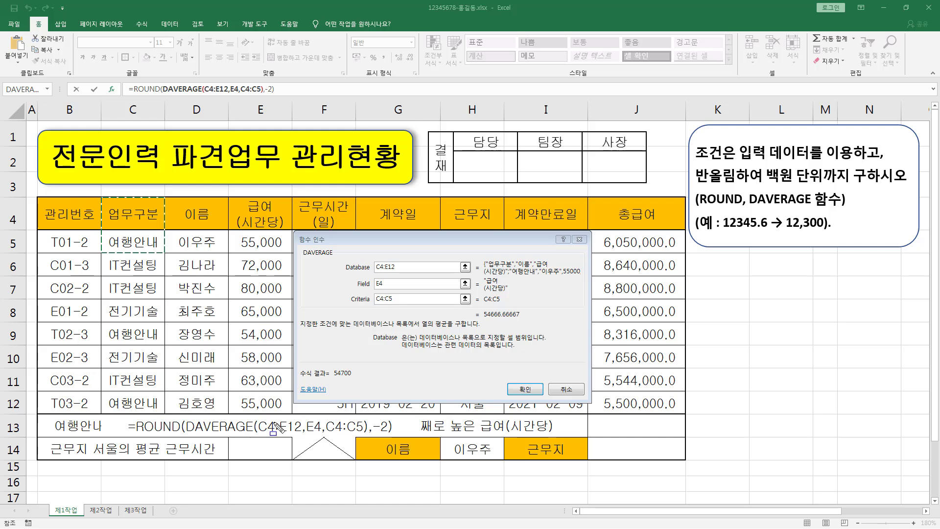
drag(239, 416, 276, 431)
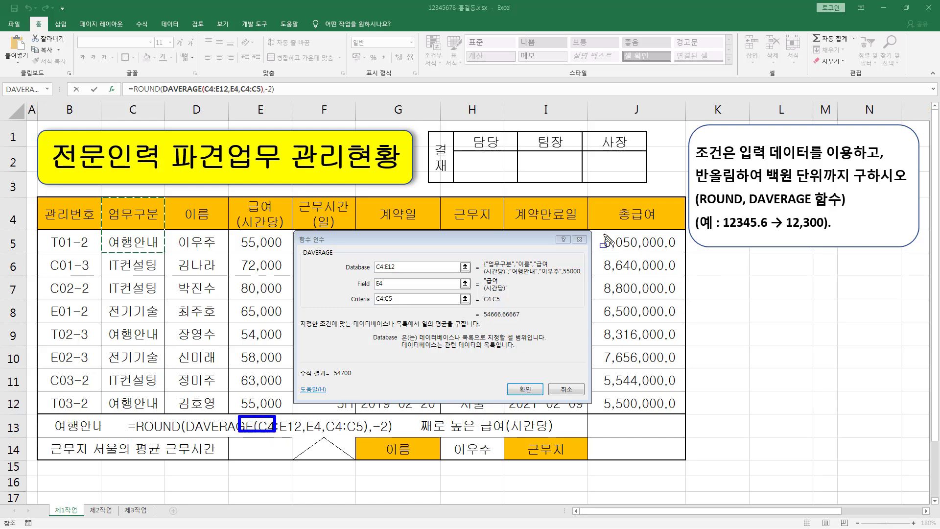
mouse_move(603, 234)
mouse_down()
mouse_move(656, 411)
mouse_move(670, 412)
mouse_up()
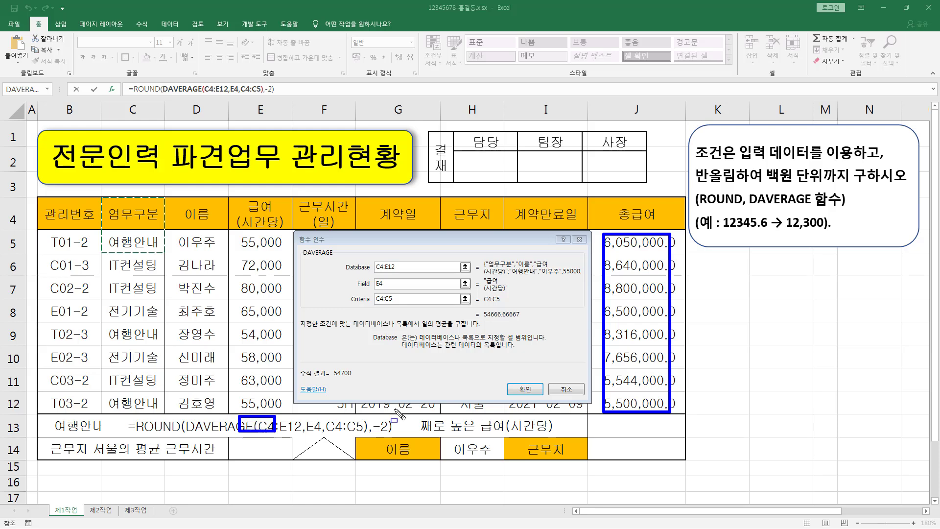
key(Escape)
click(525, 390)
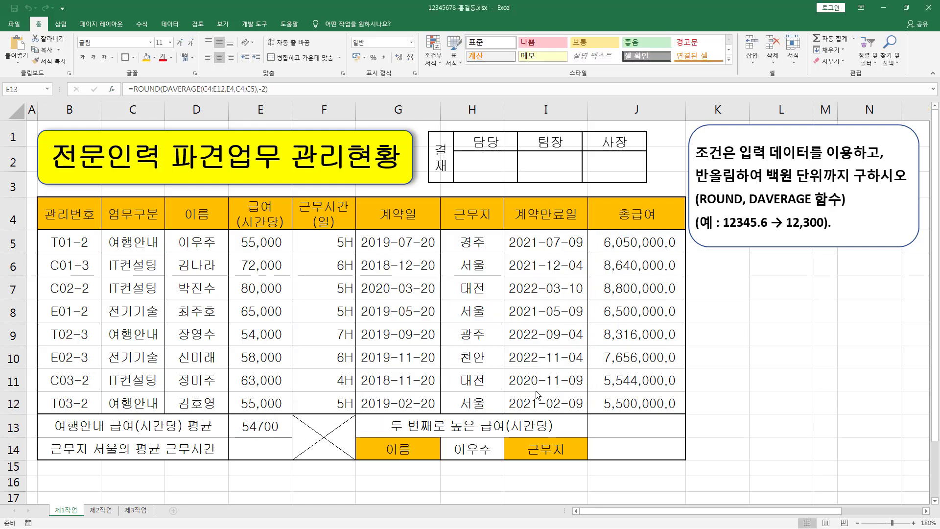
click(269, 430)
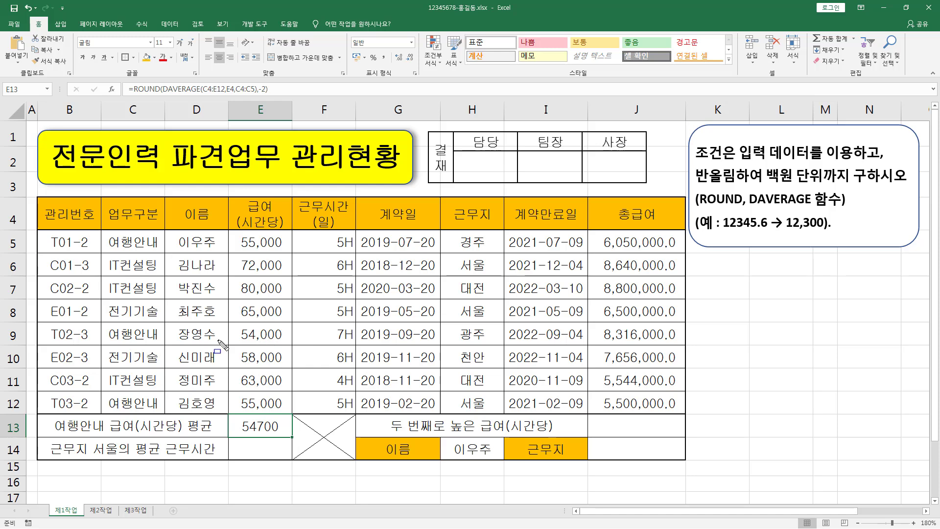
Build a separate criteria range by copying the 업무구분 header from C4 to L6 and 여행안내 from C5 to L7
mouse_move(103, 202)
mouse_down()
mouse_move(144, 249)
mouse_move(163, 253)
mouse_up()
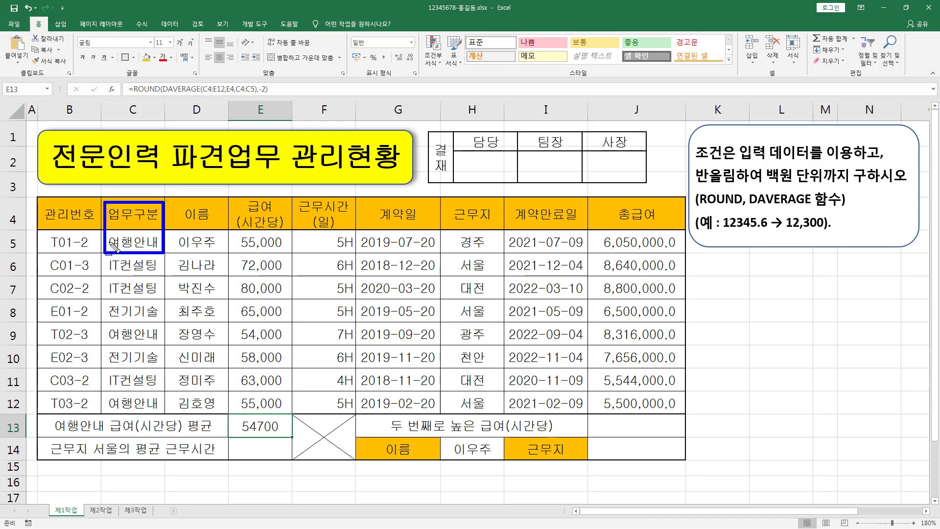
drag(110, 242, 163, 250)
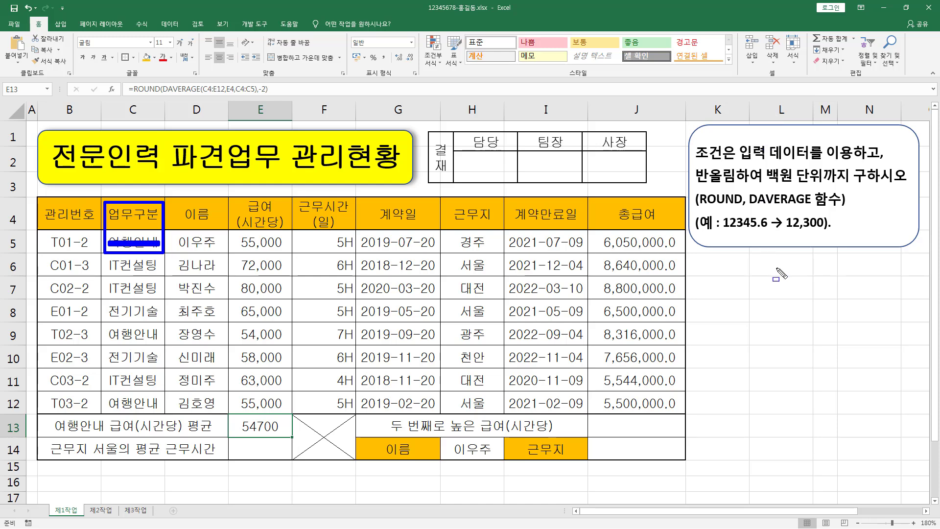
mouse_move(750, 252)
mouse_down()
mouse_move(758, 283)
mouse_move(816, 314)
mouse_move(806, 299)
mouse_up()
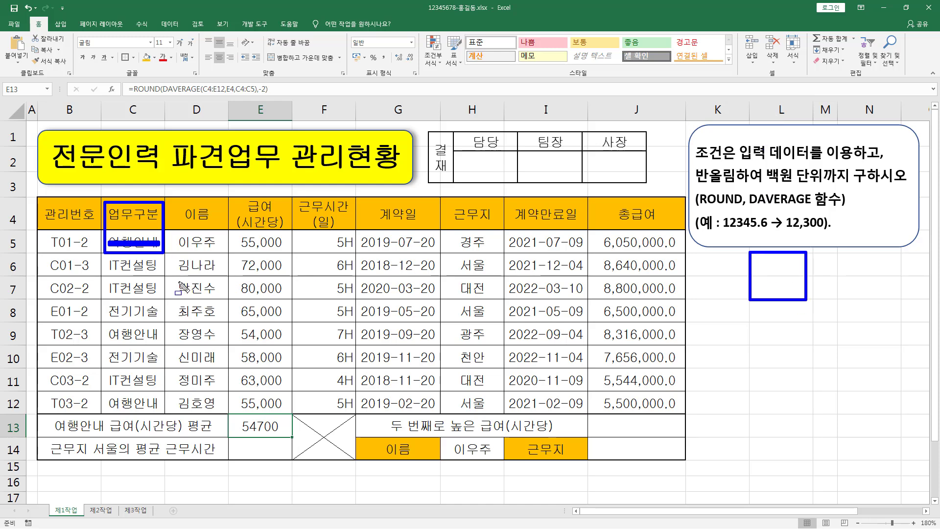
key(Escape)
click(143, 218)
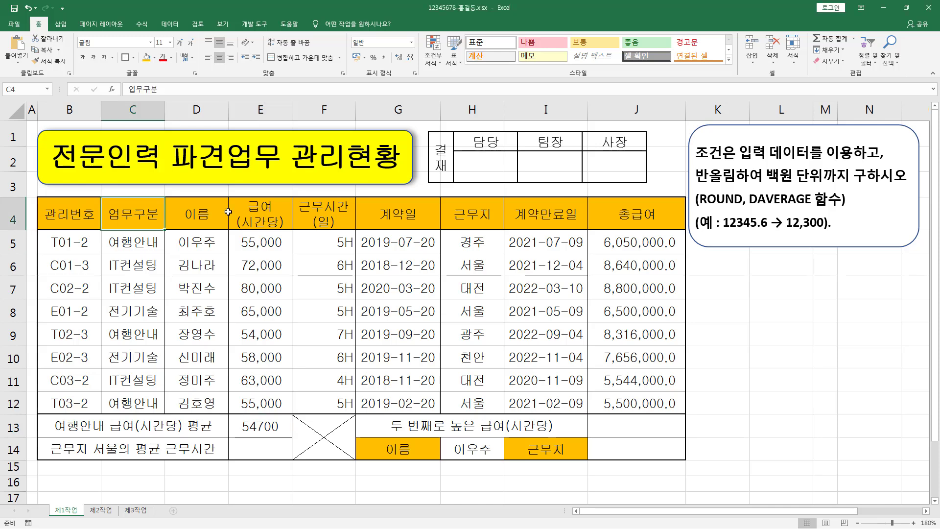
key(ctrl+c)
click(785, 268)
key(ctrl+v)
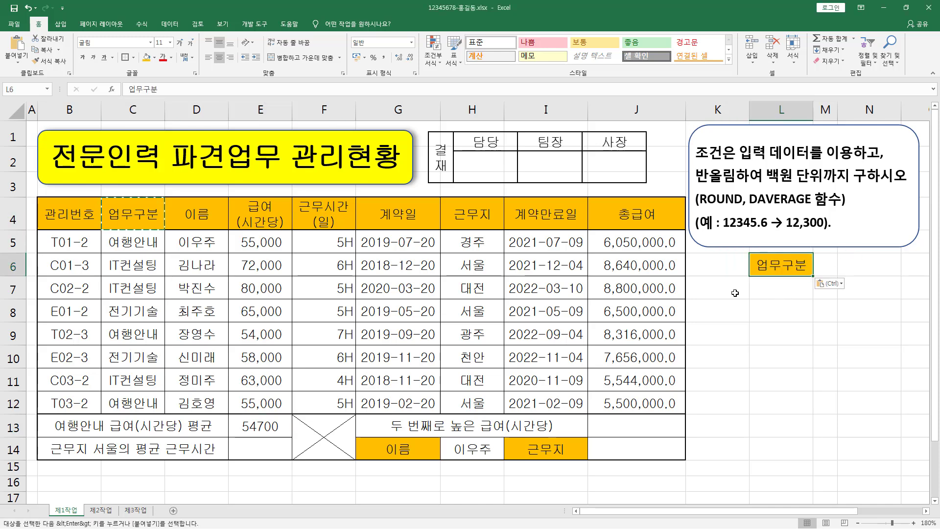
click(141, 245)
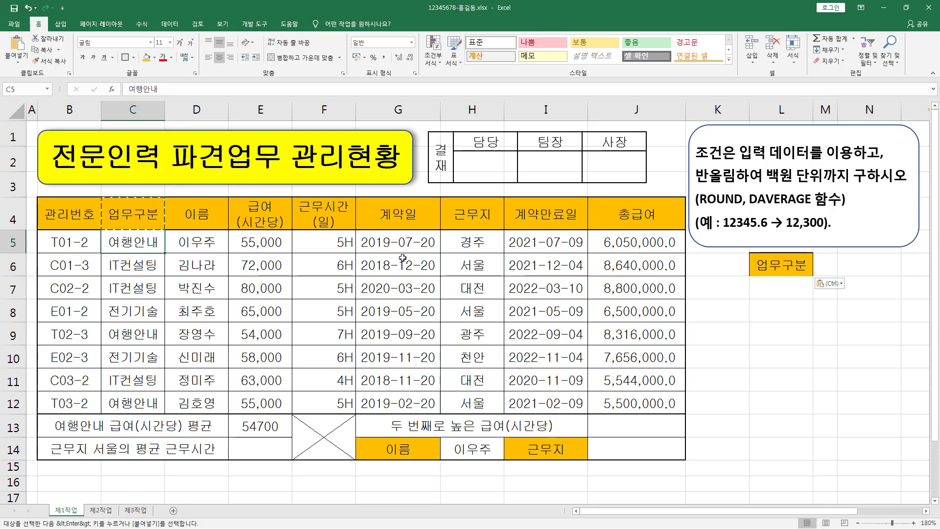
key(ctrl+c)
click(775, 287)
key(ctrl+v)
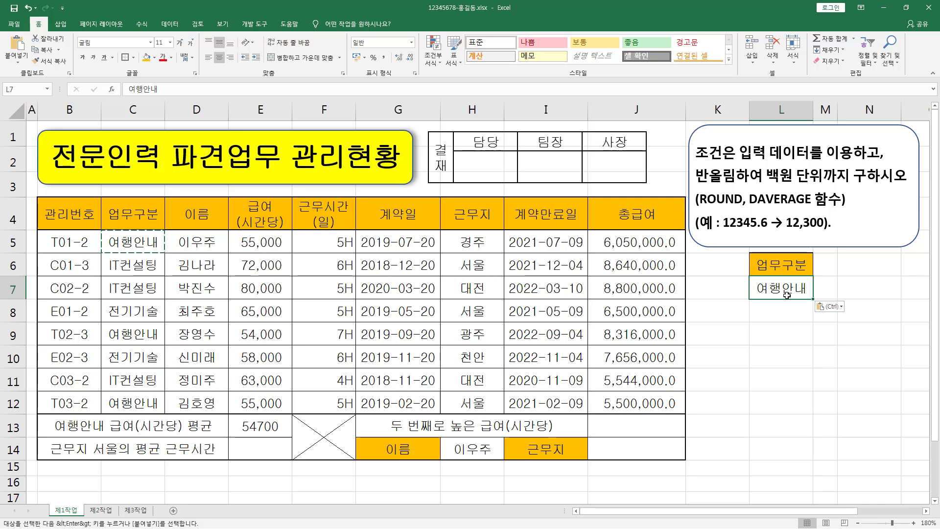
Replace the criterion in L7 with IT컨설팅 copied from C6, under the 업무구분 header
drag(132, 215, 155, 253)
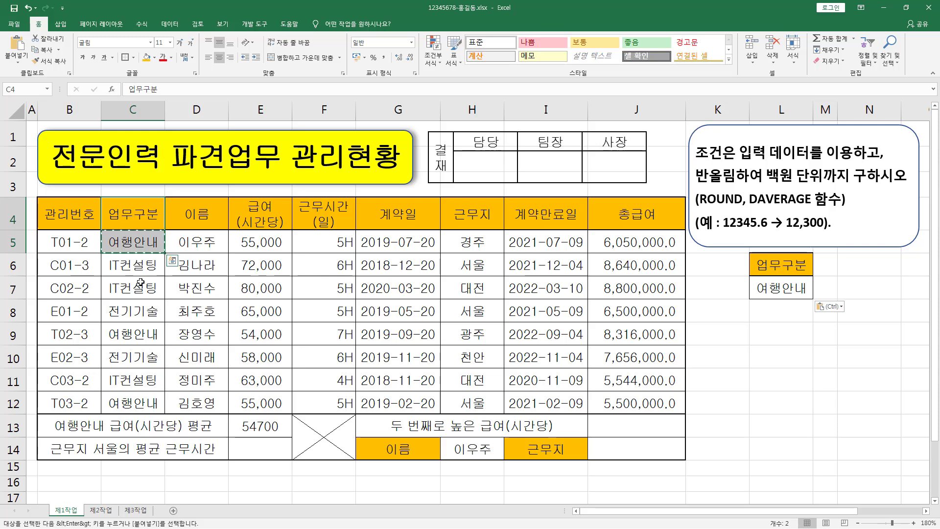
key(ctrl+shift+d)
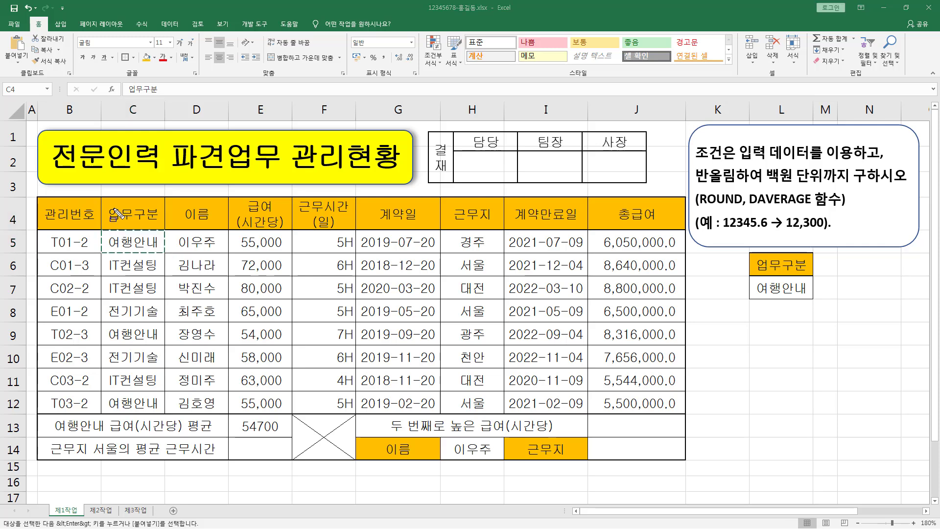
drag(112, 258, 154, 272)
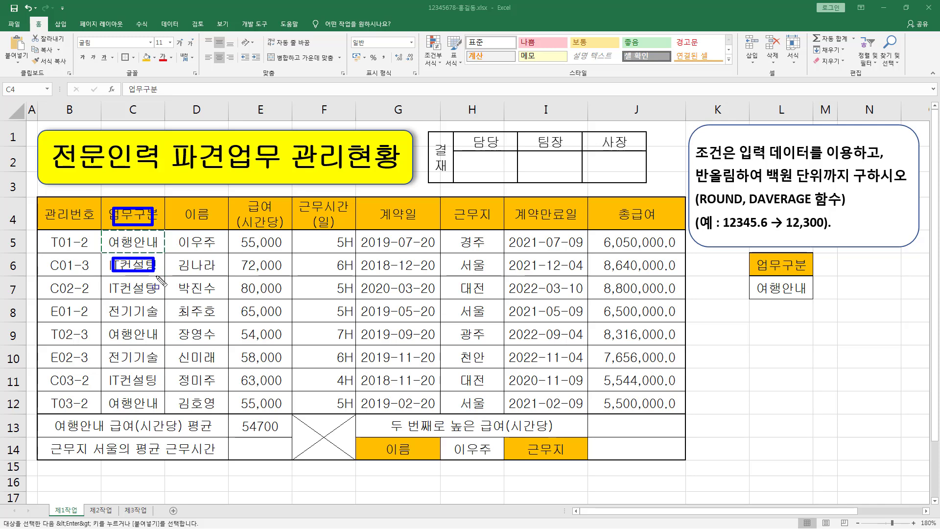
key(Escape)
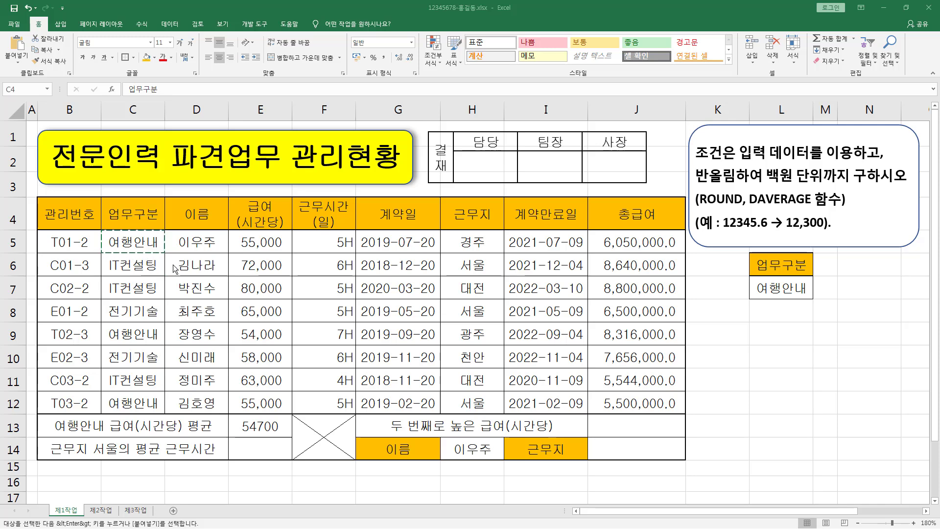
click(147, 269)
key(ctrl+c)
click(772, 289)
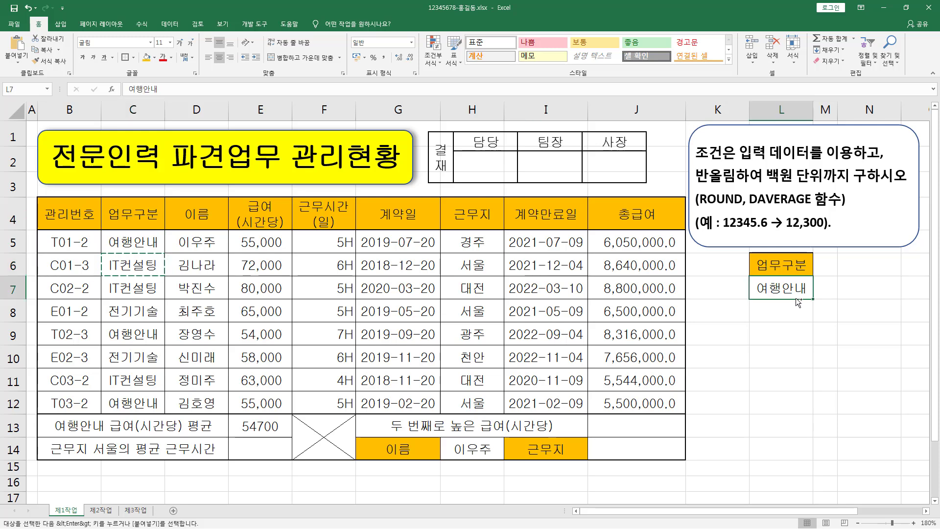
key(ctrl+v)
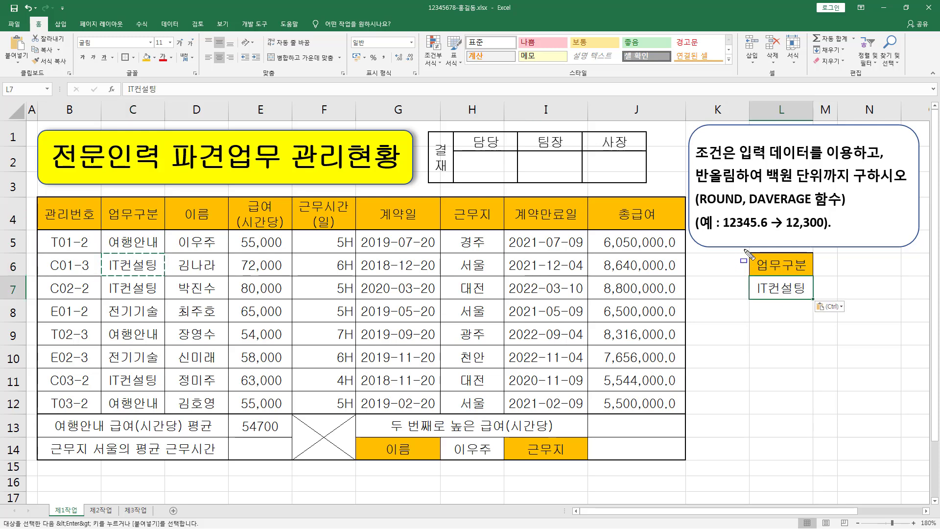
mouse_move(747, 249)
mouse_down()
mouse_move(774, 287)
mouse_move(816, 304)
mouse_up()
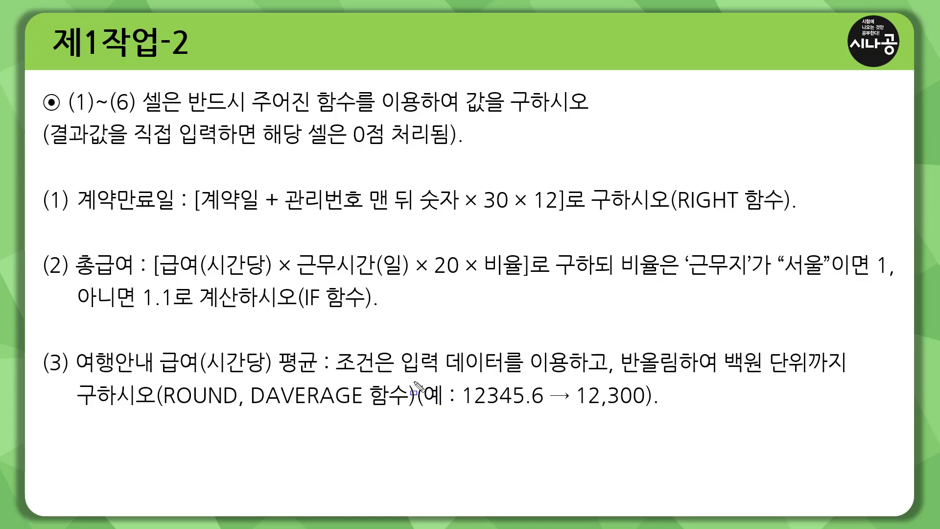
mouse_move(331, 352)
mouse_down()
mouse_move(331, 375)
mouse_move(605, 376)
mouse_up()
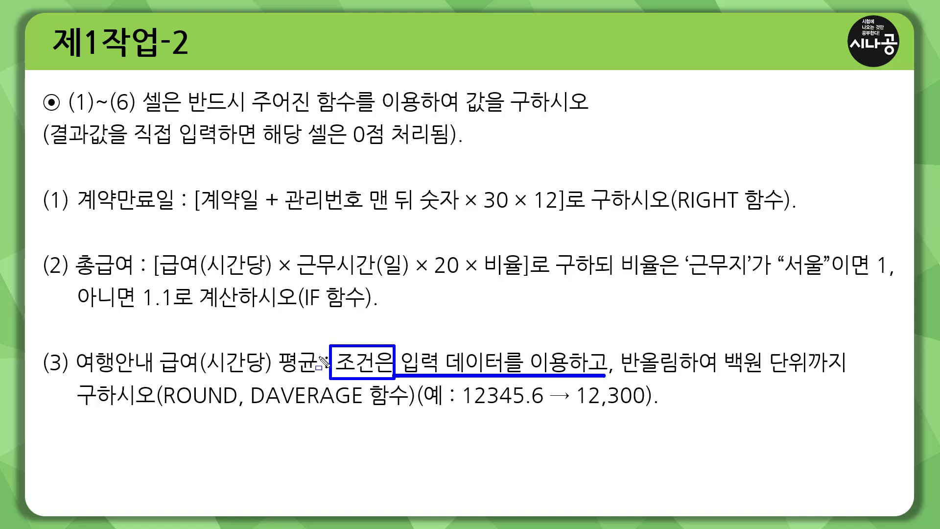
key(Right)
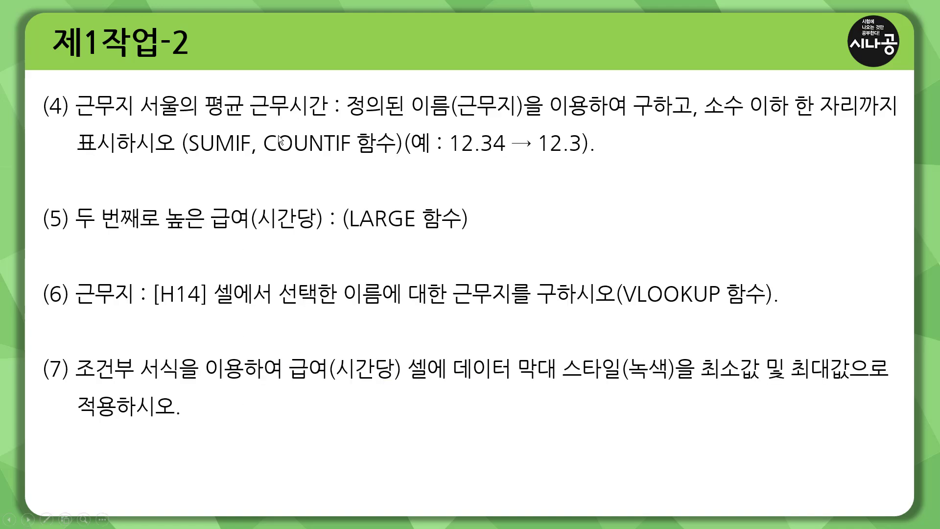
key(ctrl+p)
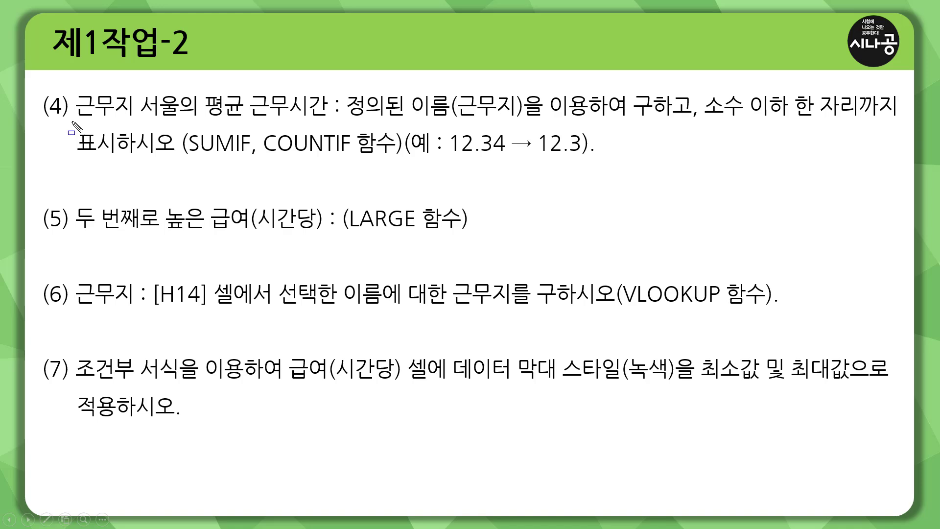
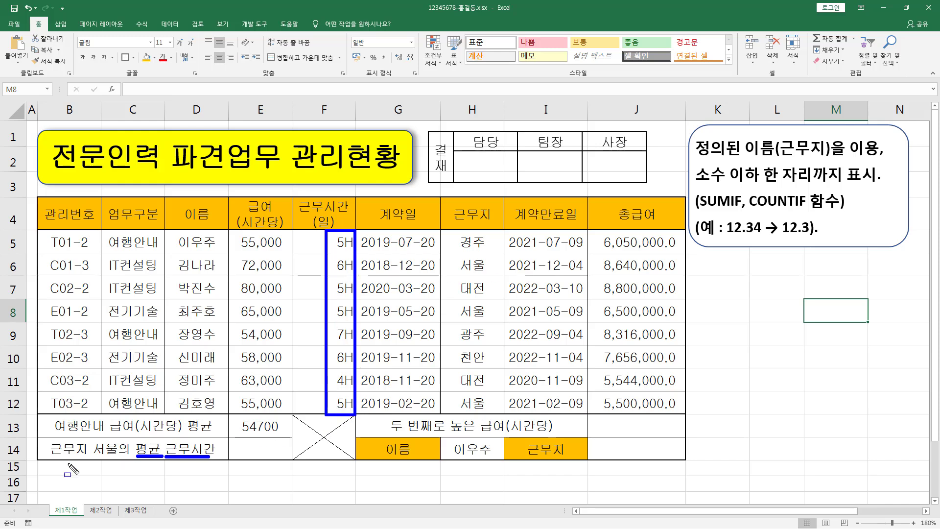
Examine the 서울 rows in the 근무지 column with their 근무시간 values, and the requirement to use SUMIF and COUNTIF
mouse_move(47, 458)
mouse_down()
mouse_move(103, 453)
mouse_move(120, 463)
mouse_up()
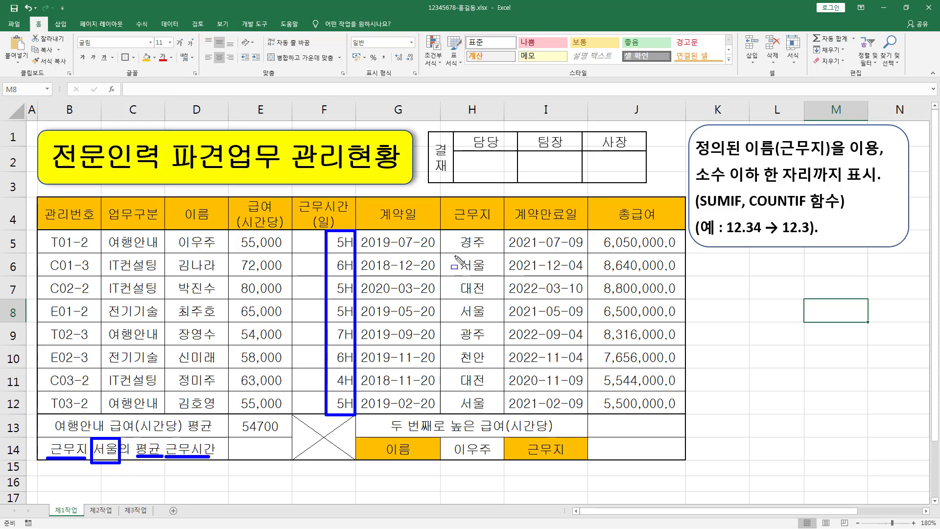
mouse_move(454, 255)
mouse_down()
mouse_move(470, 274)
mouse_move(492, 273)
mouse_up()
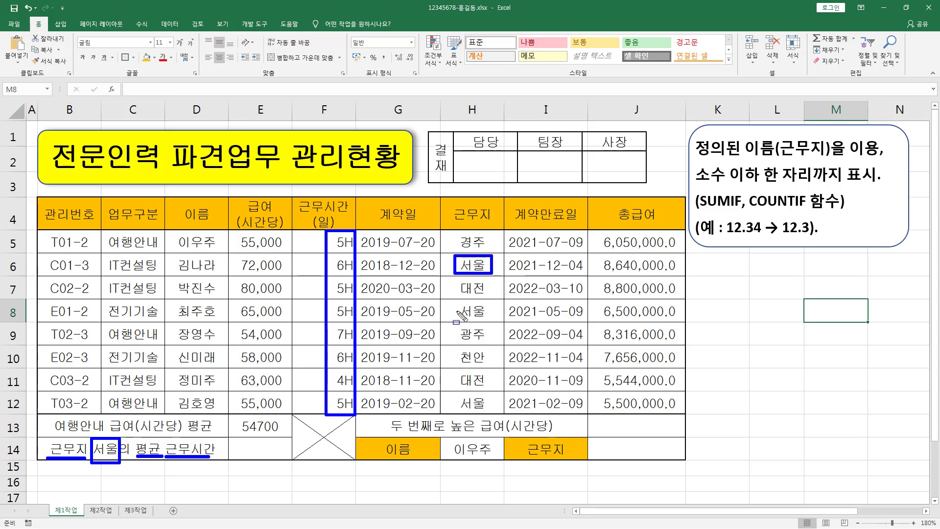
mouse_move(453, 304)
mouse_down()
mouse_move(492, 319)
mouse_move(493, 303)
mouse_up()
drag(452, 404, 492, 404)
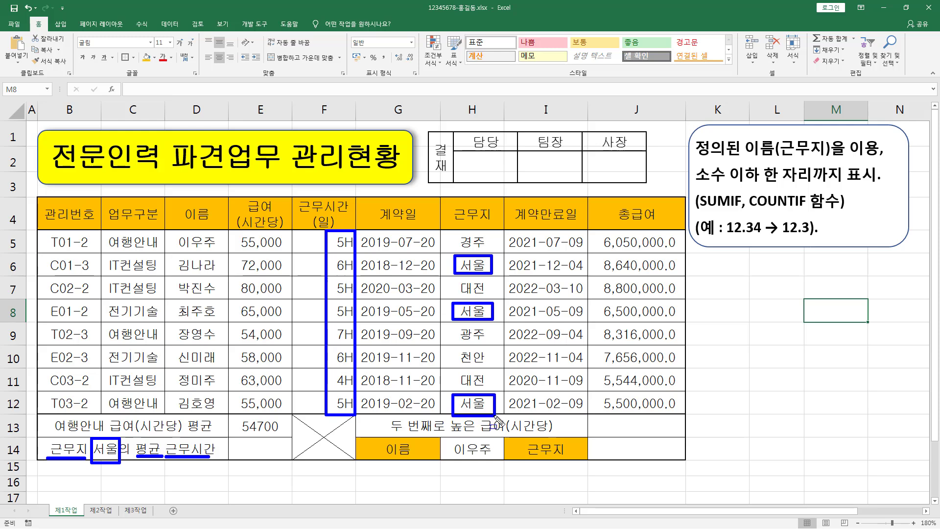
drag(332, 394, 360, 414)
drag(331, 301, 368, 328)
mouse_move(331, 256)
mouse_down()
mouse_move(338, 277)
mouse_move(355, 256)
mouse_up()
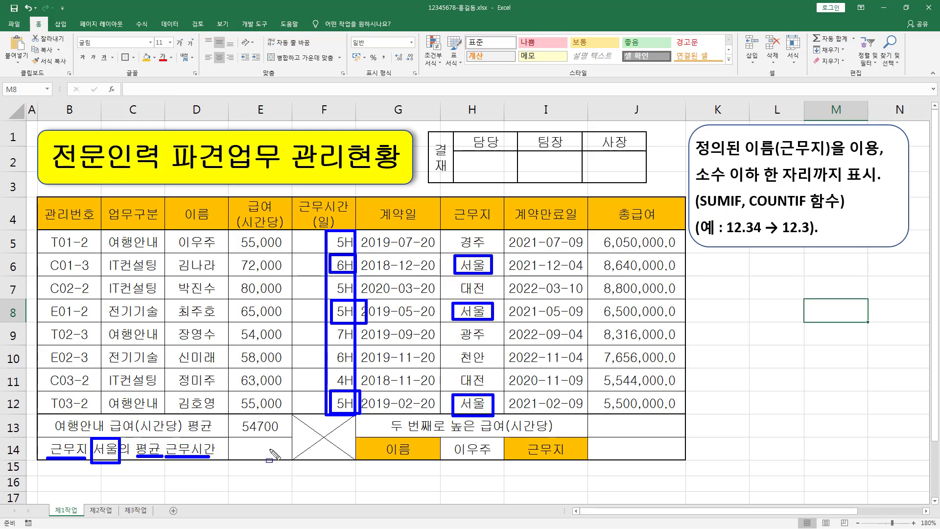
drag(697, 208, 729, 208)
drag(747, 207, 805, 208)
key(Escape)
Start a SUMIF formula in E14 and open its function arguments
click(248, 449)
text(=)
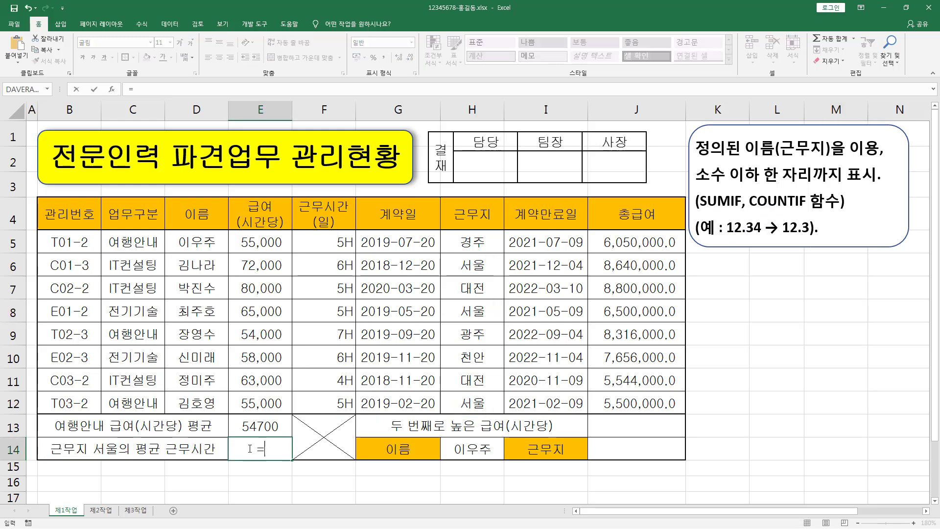
text(SUM)
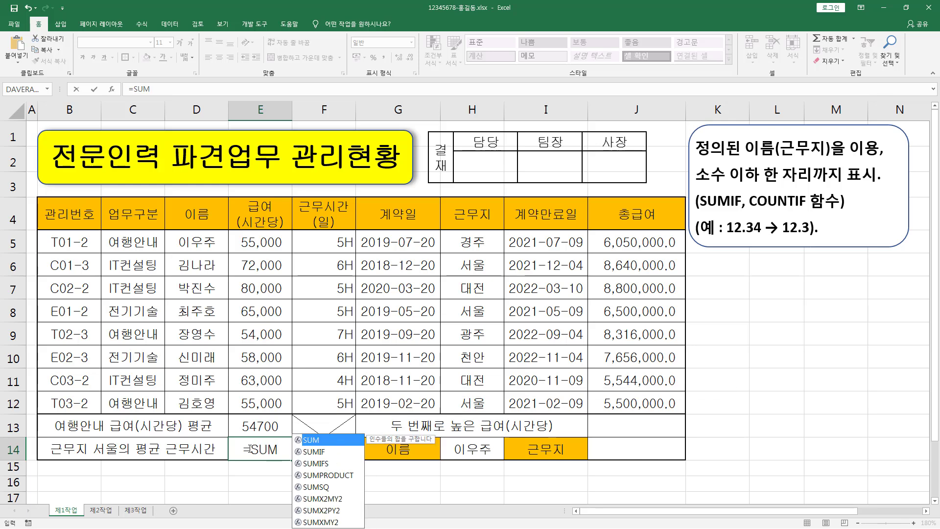
text(I)
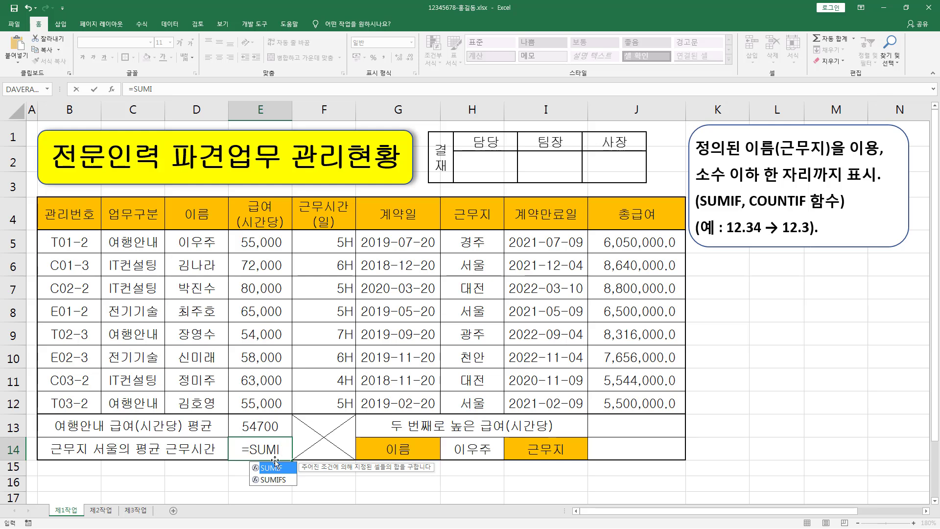
key(Tab)
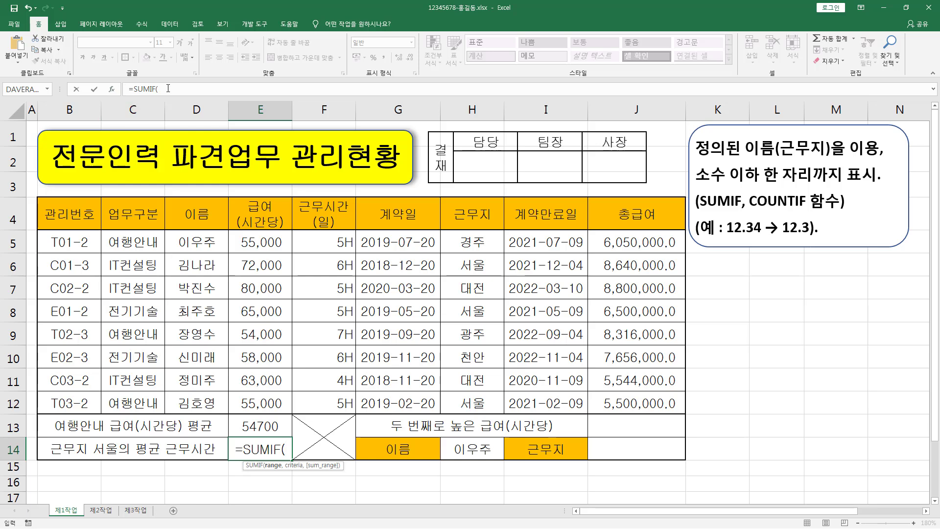
click(112, 90)
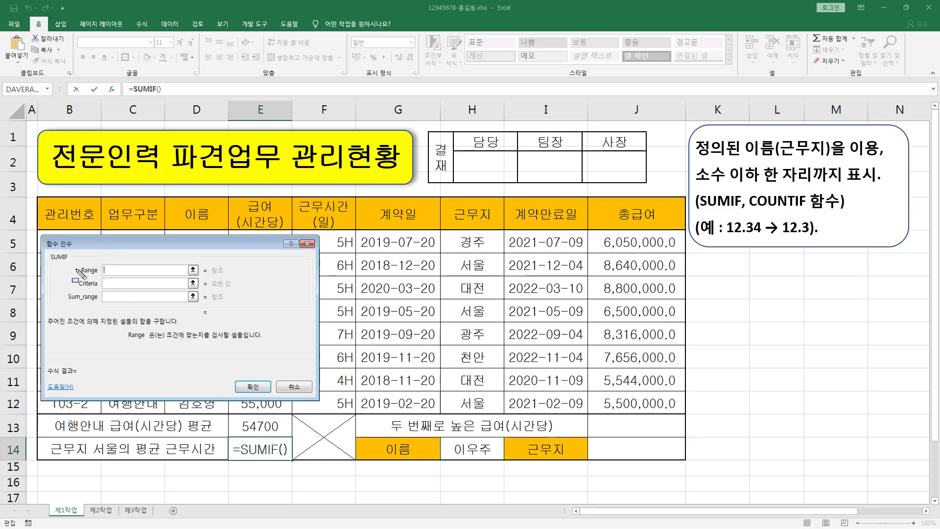
Examine SUMIF's Range, Criteria and Sum_range arguments, the Range description, and the 근무지 cells H5:H12 that Range must test
mouse_move(57, 261)
mouse_down()
mouse_move(106, 296)
mouse_move(206, 304)
mouse_up()
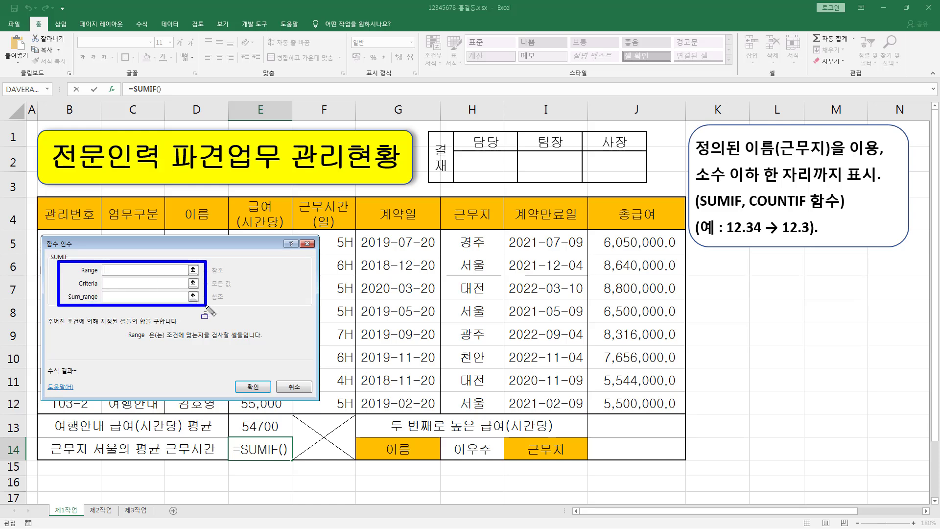
key(Escape)
key(ctrl+shift+d)
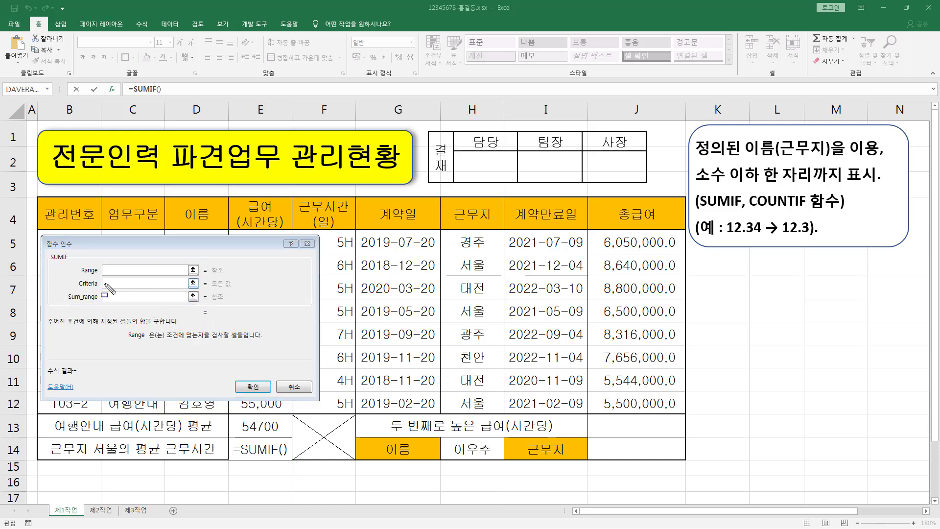
click(115, 272)
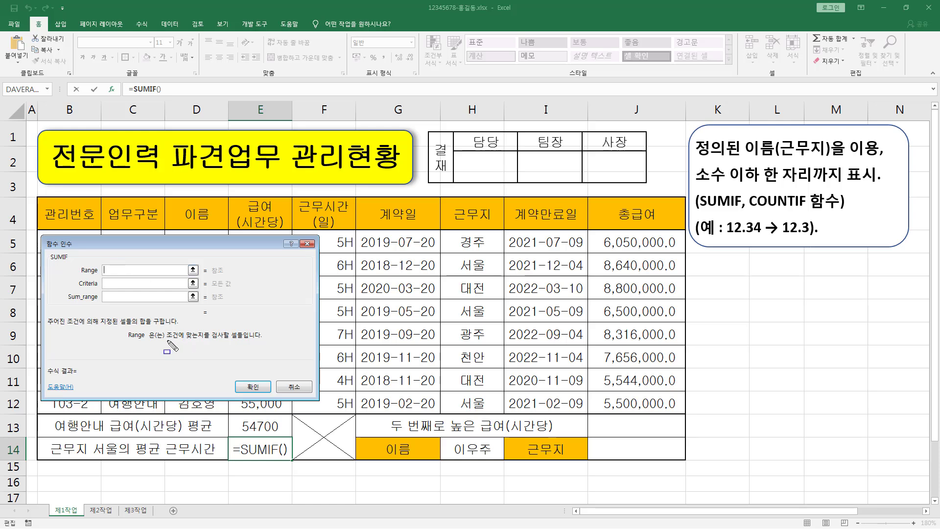
drag(166, 341, 246, 343)
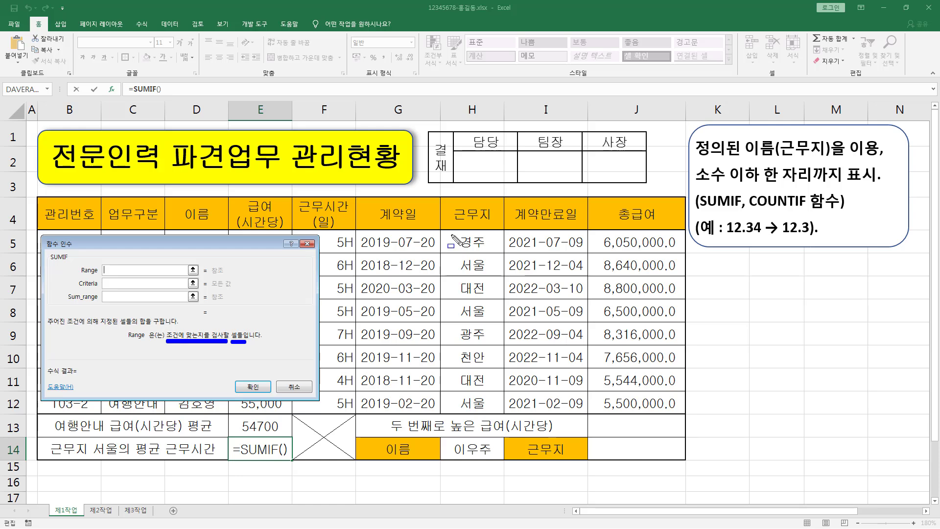
drag(451, 235, 495, 415)
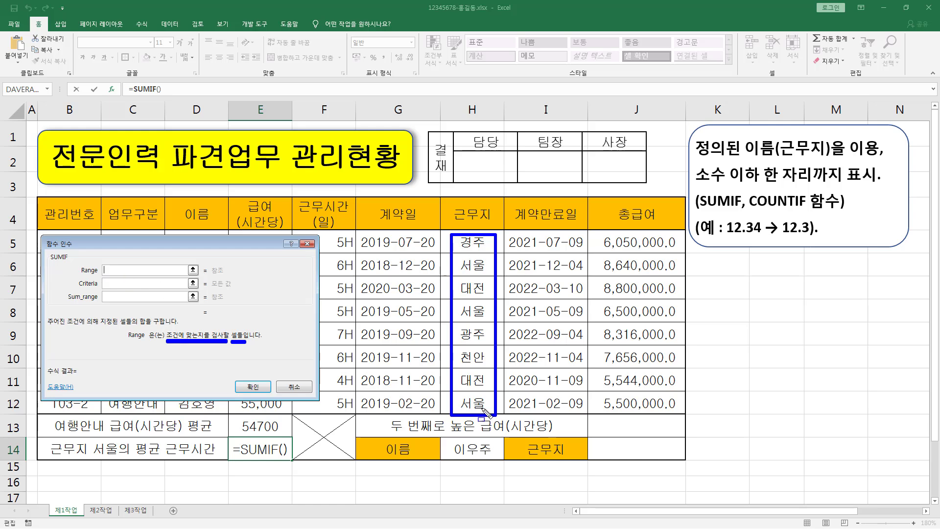
key(Escape)
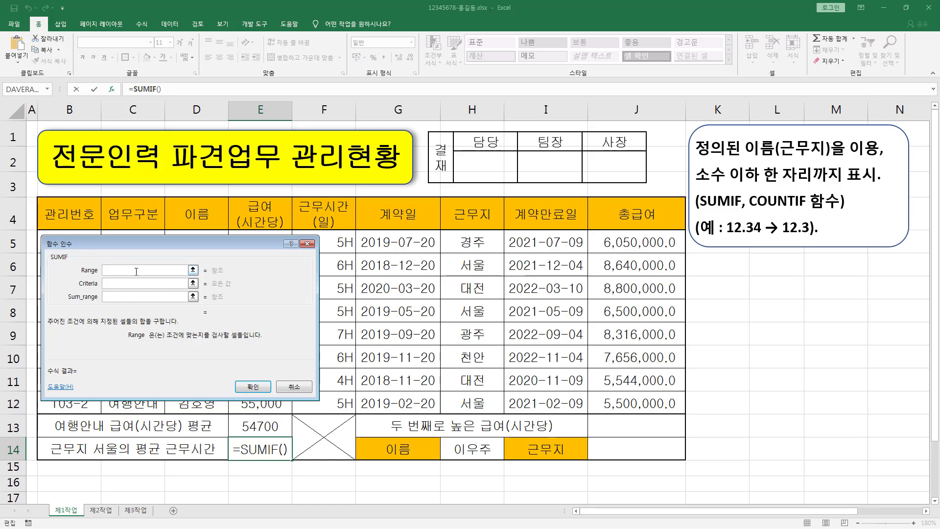
drag(445, 228, 498, 414)
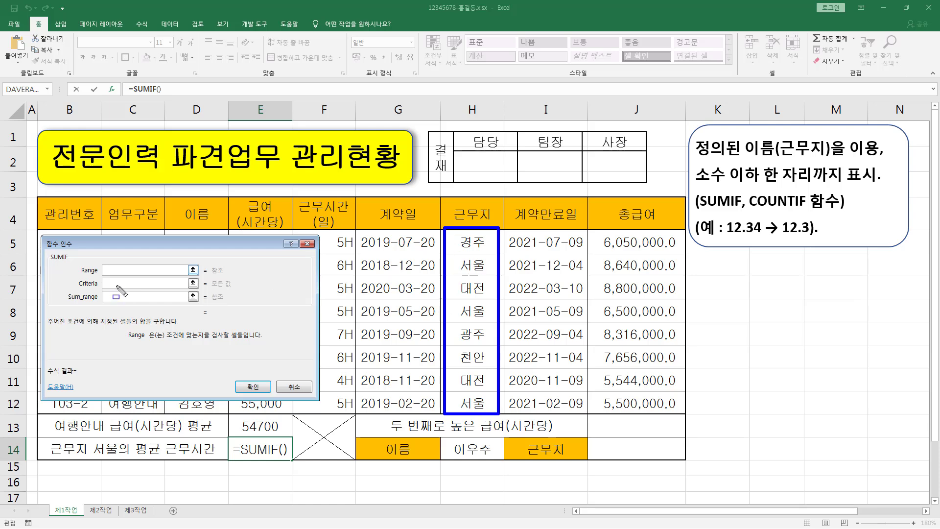
key(Escape)
Set SUMIF's Range argument to the defined name 근무지 and check the values it resolves to
text(ㄱ)
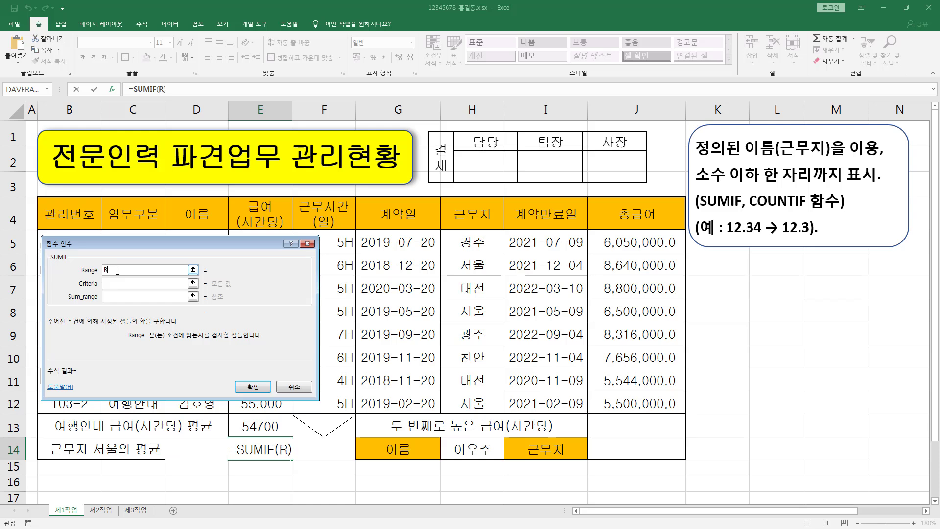
text(무지)
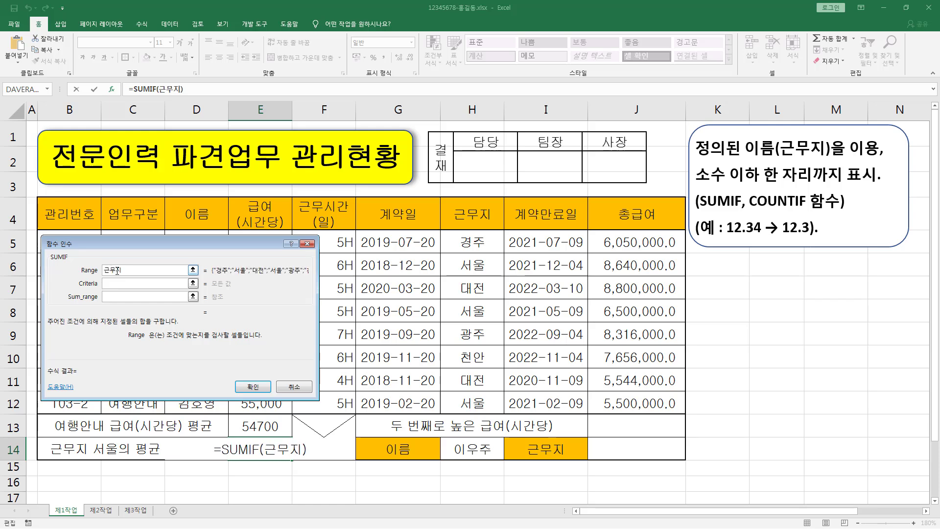
key(ctrl+alt+d)
drag(212, 277, 312, 277)
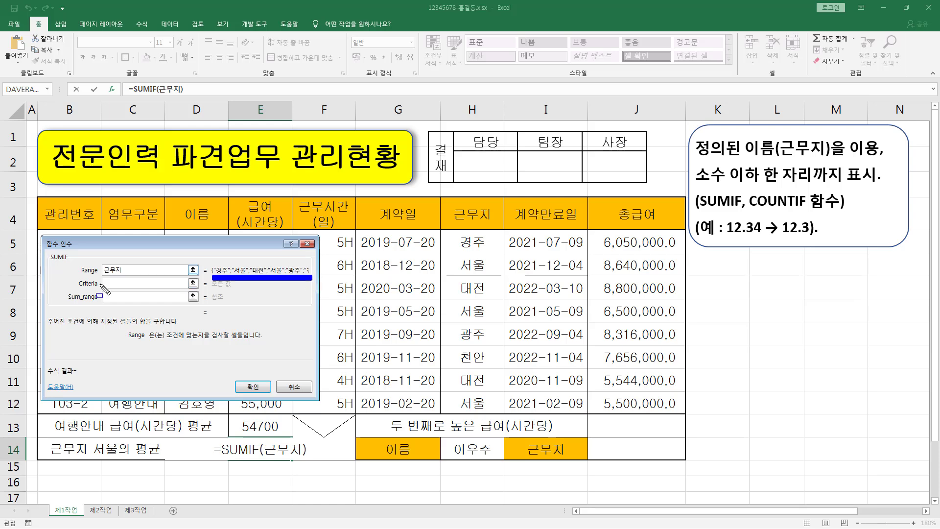
key(Escape)
Clear SUMIF's Range argument and refill it with 근무지 by selecting cells H5:H12 on the sheet
drag(137, 268, 83, 269)
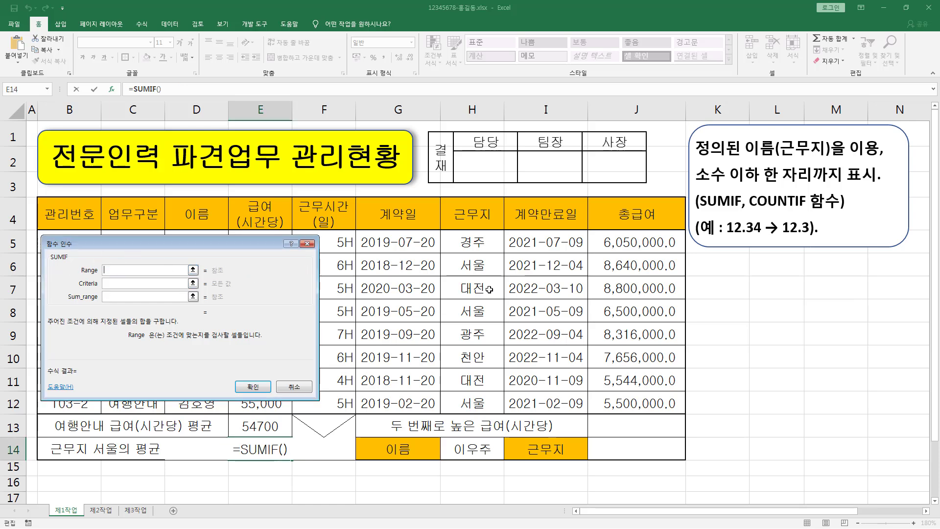
drag(463, 243, 465, 402)
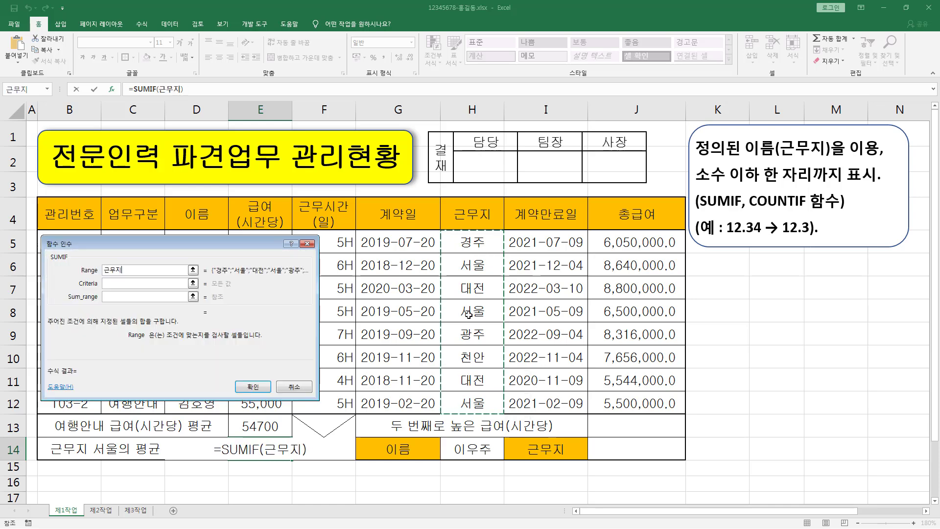
drag(124, 273, 103, 272)
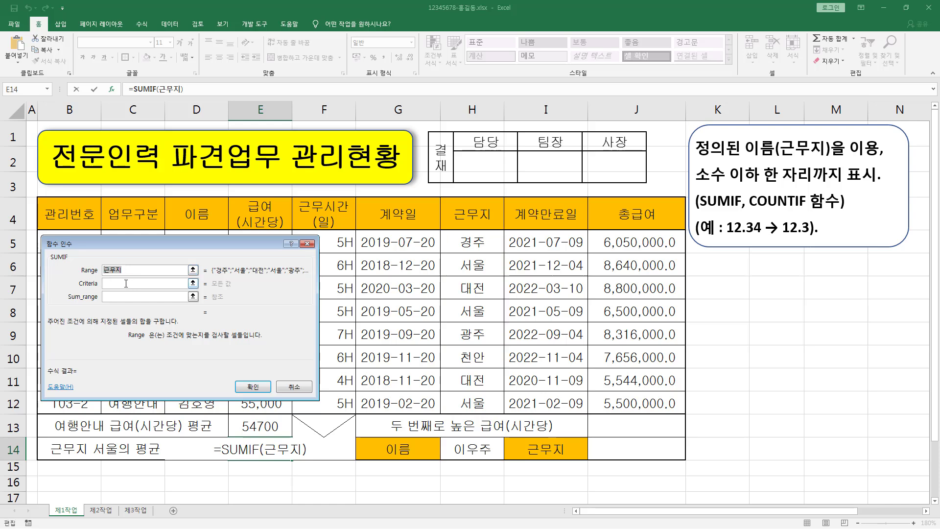
Set SUMIF's Criteria argument to the text "서울", enclosed in quotation marks
click(126, 283)
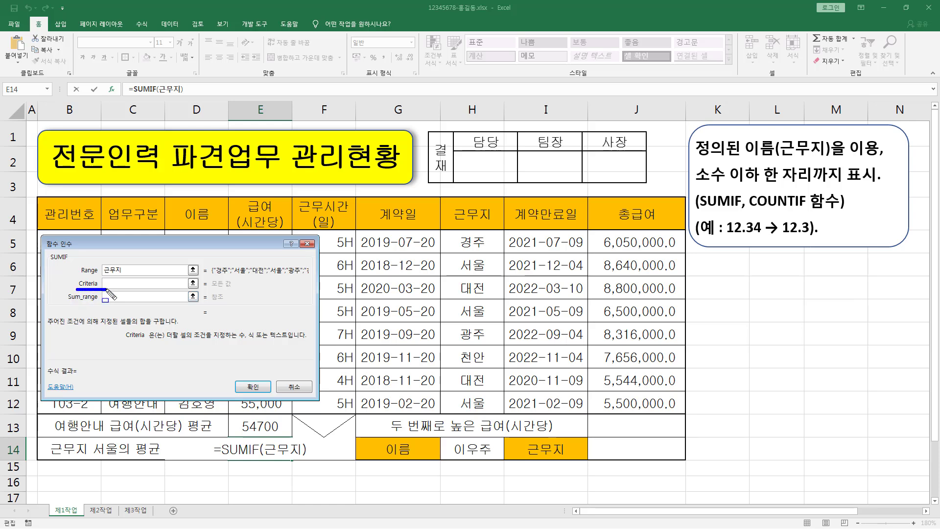
click(124, 283)
text("TJDN)
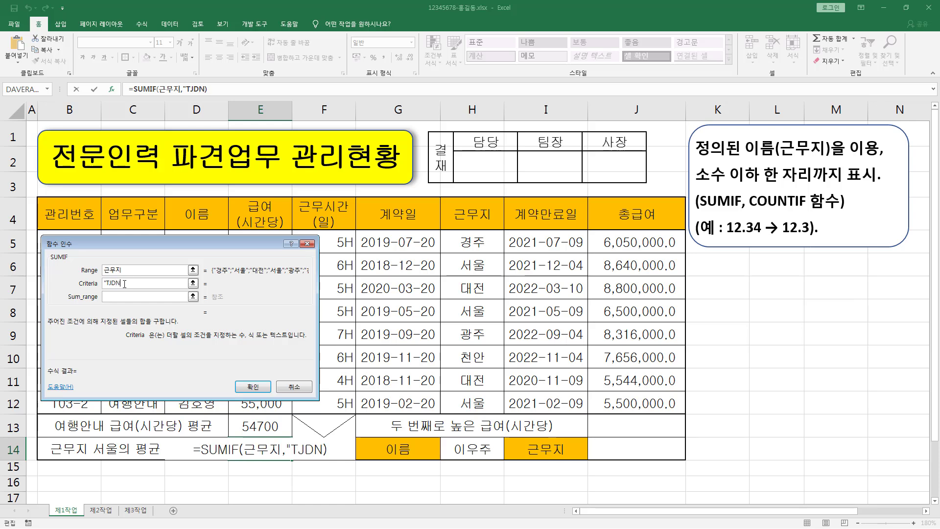
key(BackSpace)
key(BackSpace)
key(BackSpace)
key(BackSpace)
text(서울")
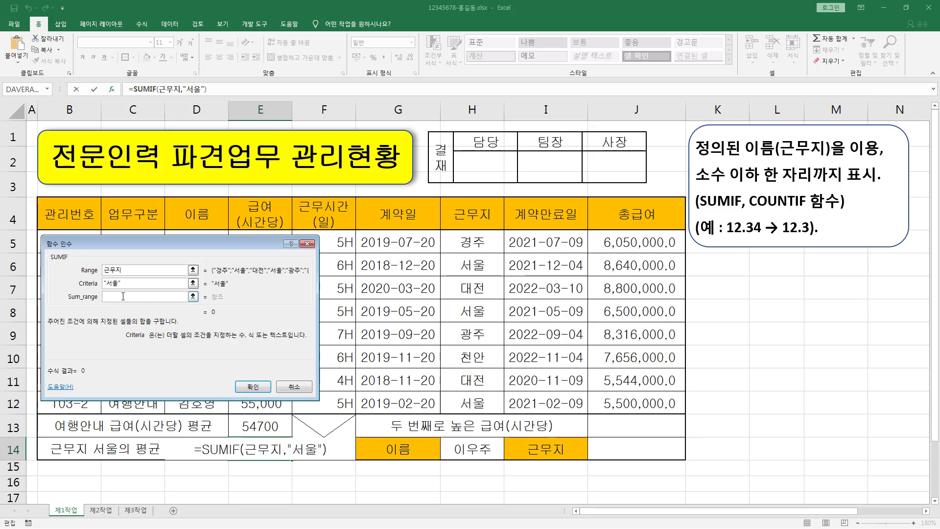
Set SUMIF's Sum_range argument to the 근무시간 cells F5:F12 and commit the formula to E14
click(123, 297)
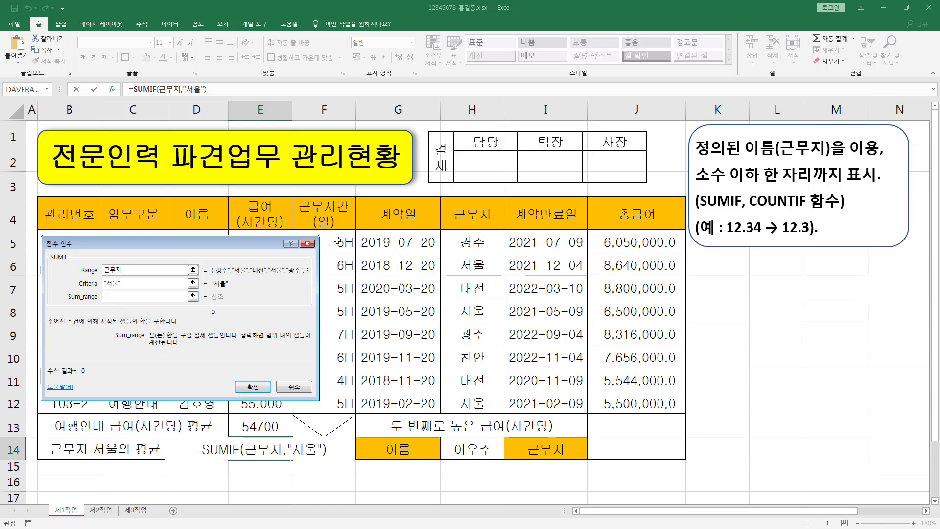
drag(338, 241, 364, 419)
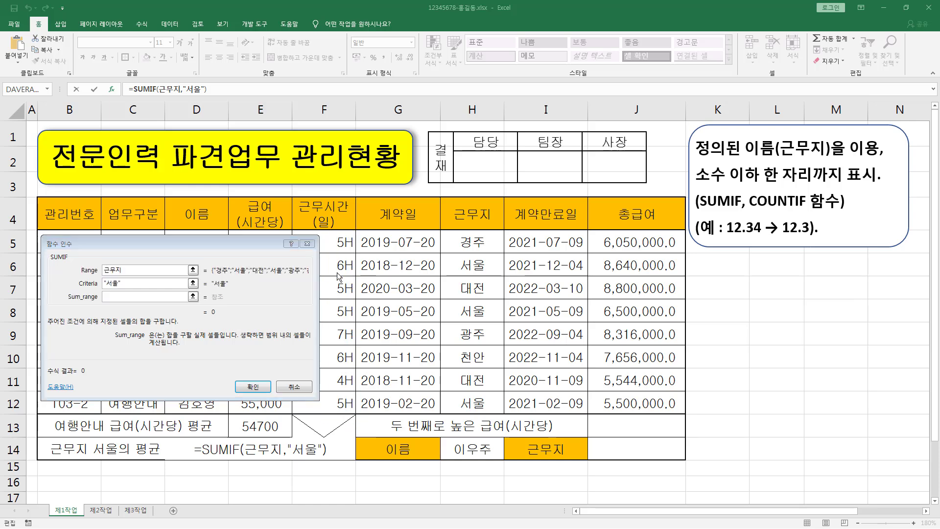
drag(337, 241, 345, 401)
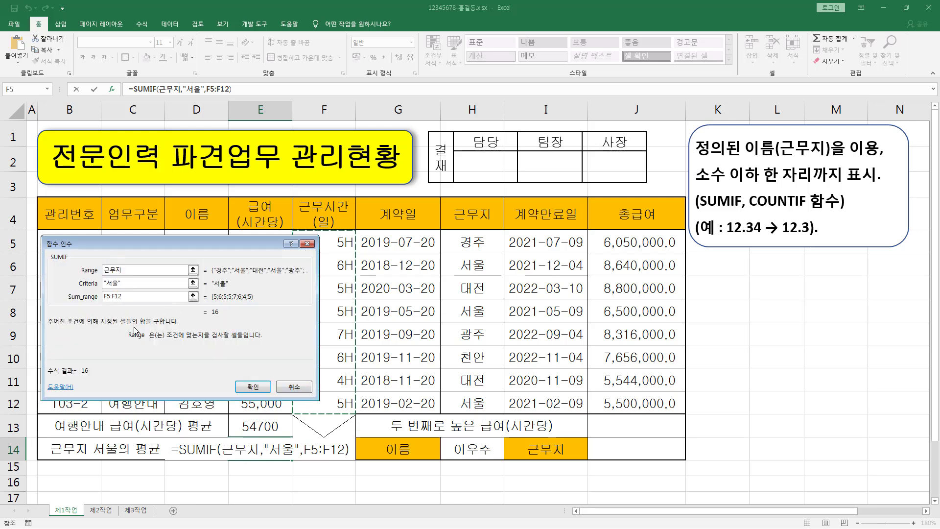
click(252, 387)
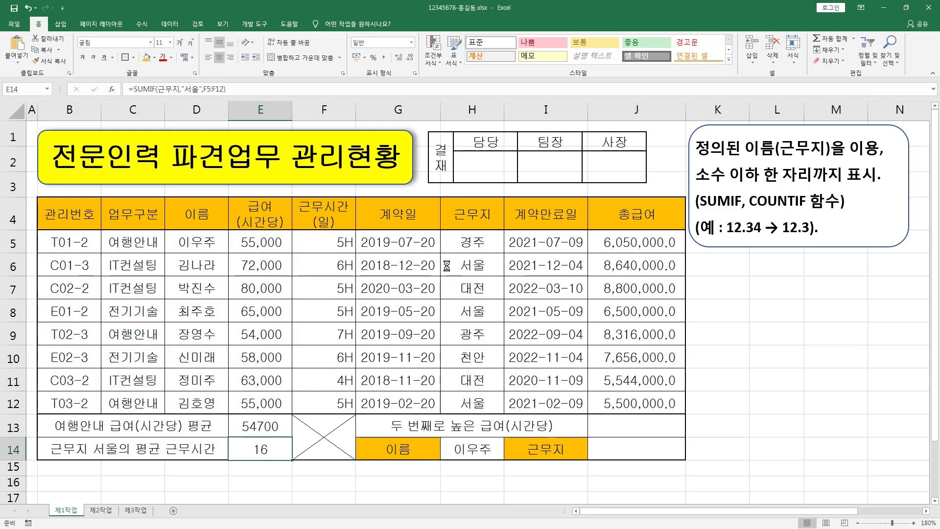
Check the SUMIF result in E14 against the 근무시간 values of the 서울 rows 6, 8 and 12
drag(325, 254, 360, 271)
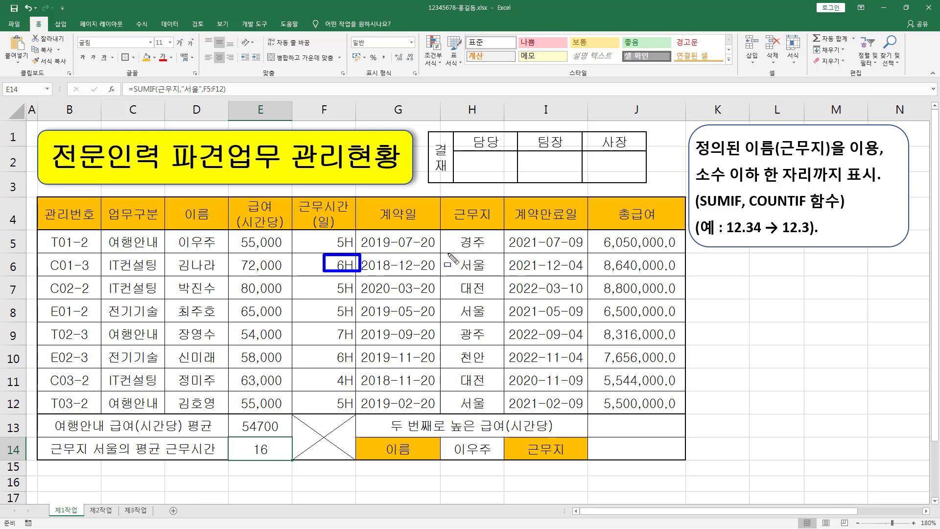
drag(447, 253, 491, 271)
drag(328, 301, 359, 321)
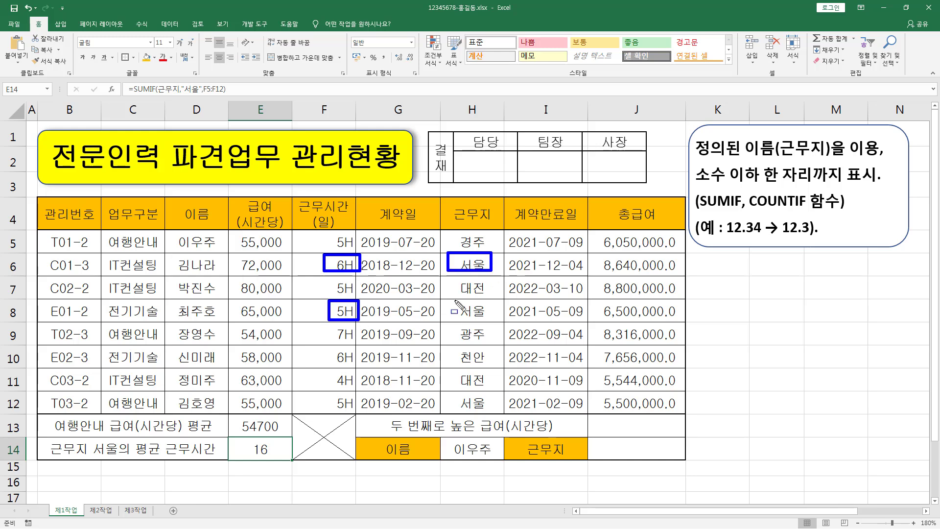
drag(454, 301, 488, 320)
drag(328, 396, 359, 415)
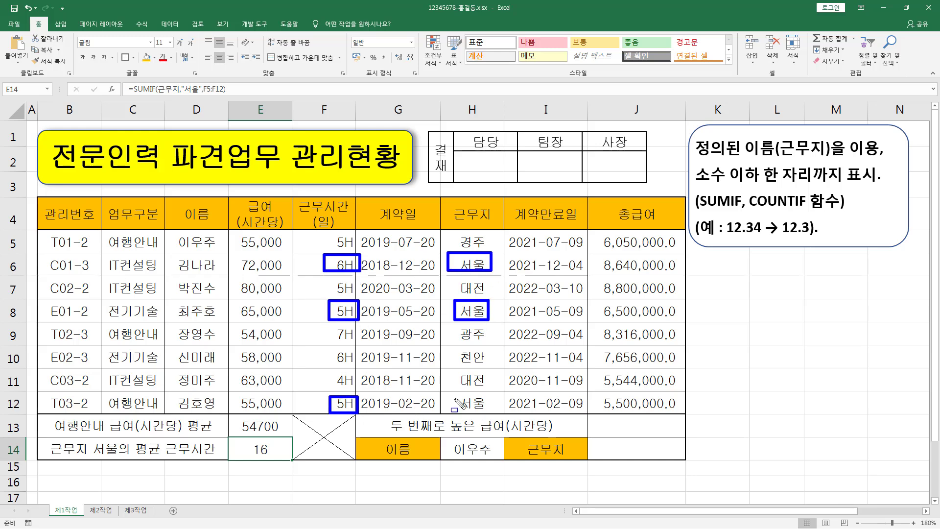
drag(454, 394, 493, 415)
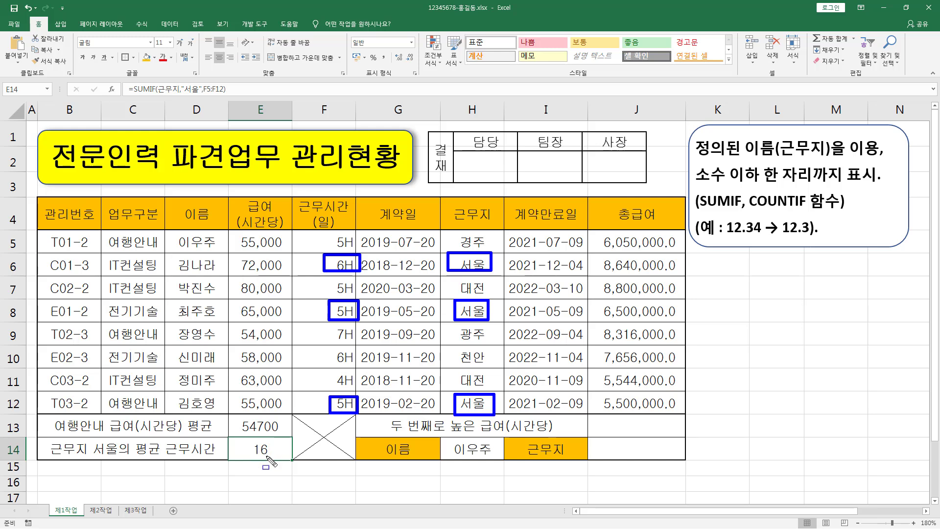
key(Escape)
Append a division by COUNTIF to the SUMIF formula in E14 and open COUNTIF's function arguments
click(238, 90)
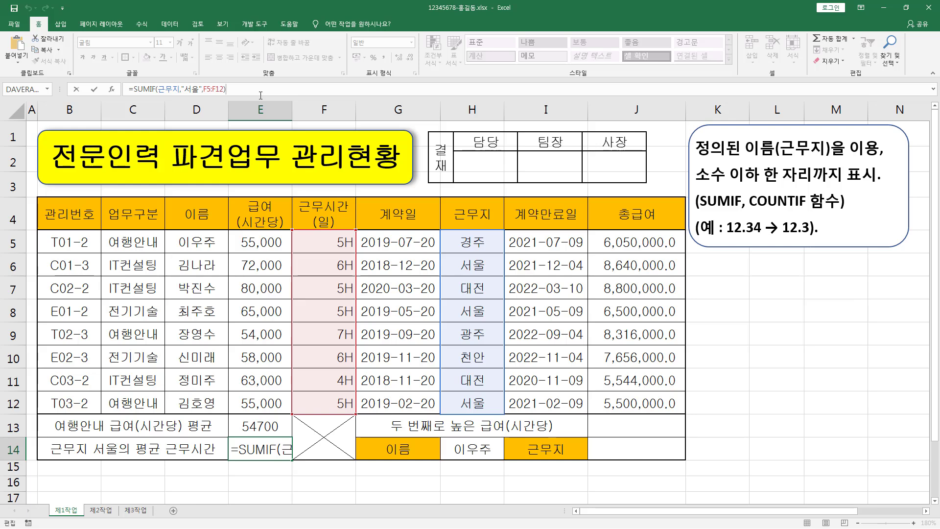
text(/)
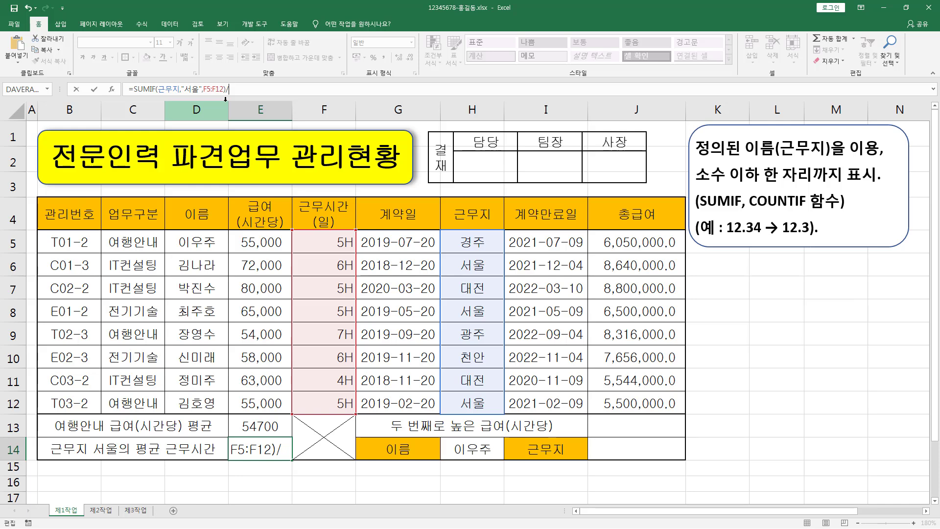
text(채ㅓ)
key(BackSpace)
text(COUNT)
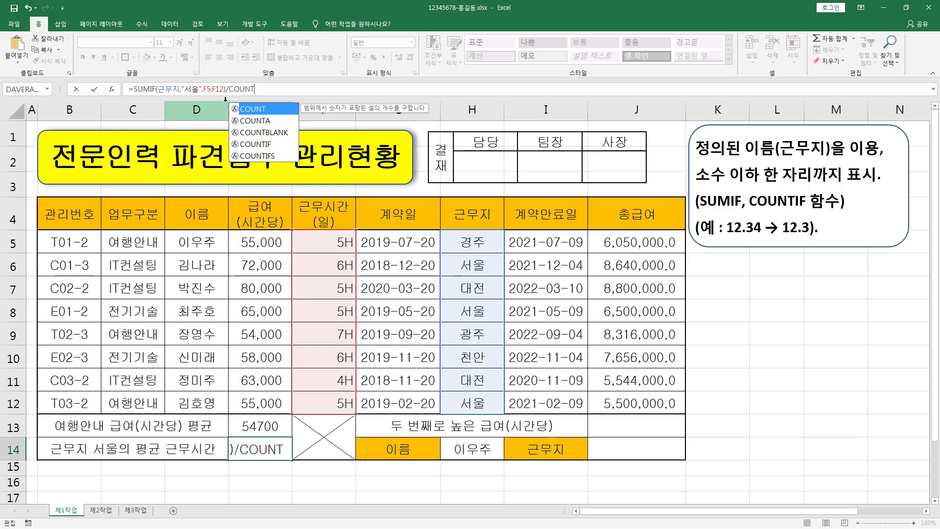
text(I)
key(Tab)
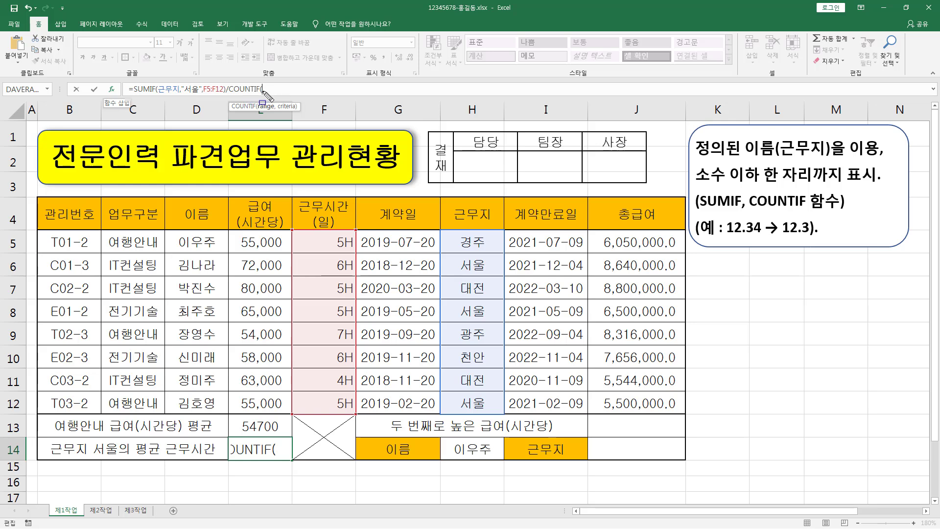
click(121, 96)
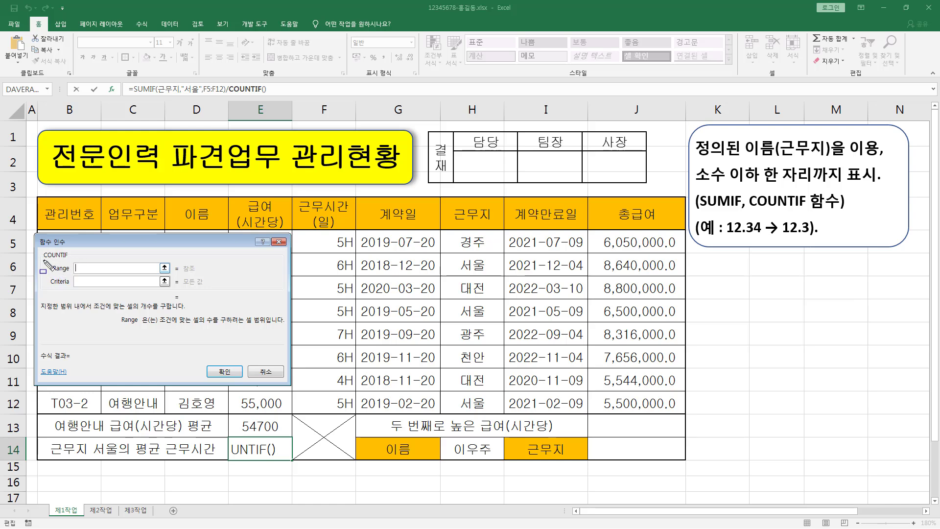
Set COUNTIF's Range argument to the defined name 근무지
drag(44, 260, 184, 293)
drag(51, 274, 68, 274)
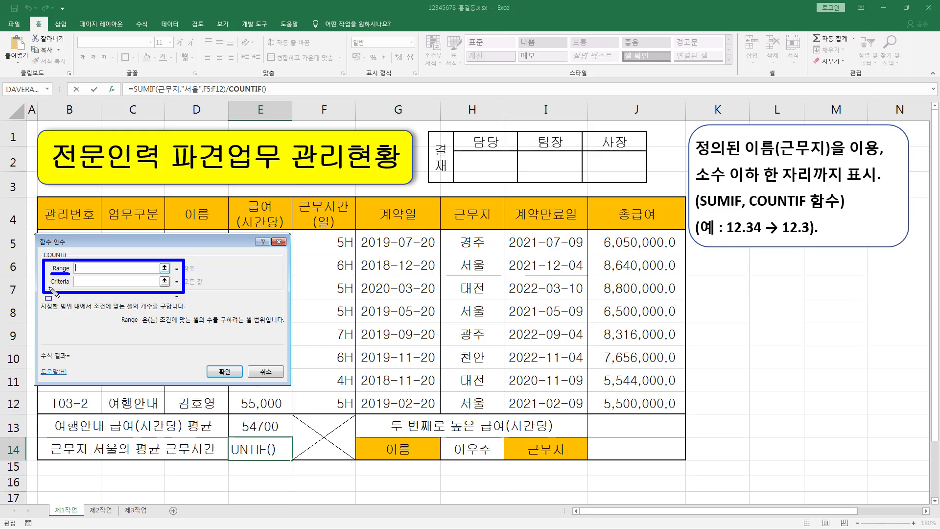
key(Escape)
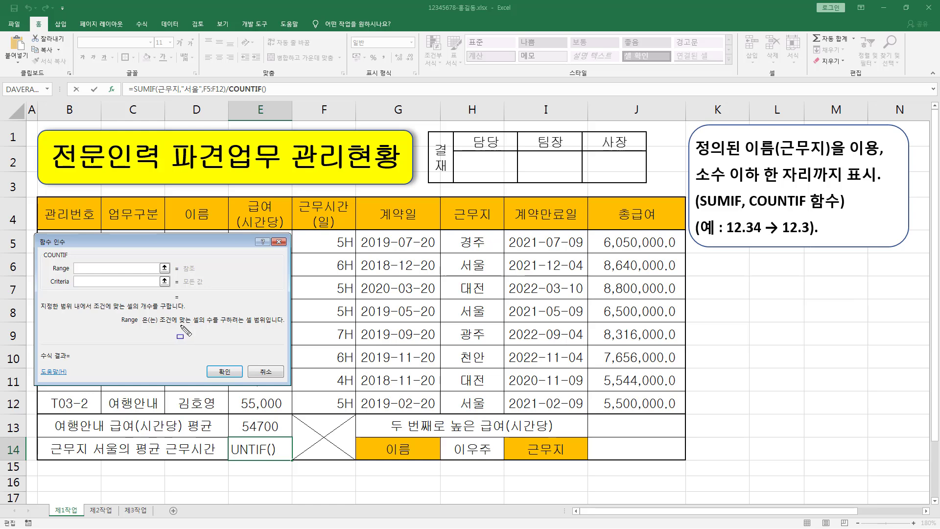
drag(163, 325, 283, 326)
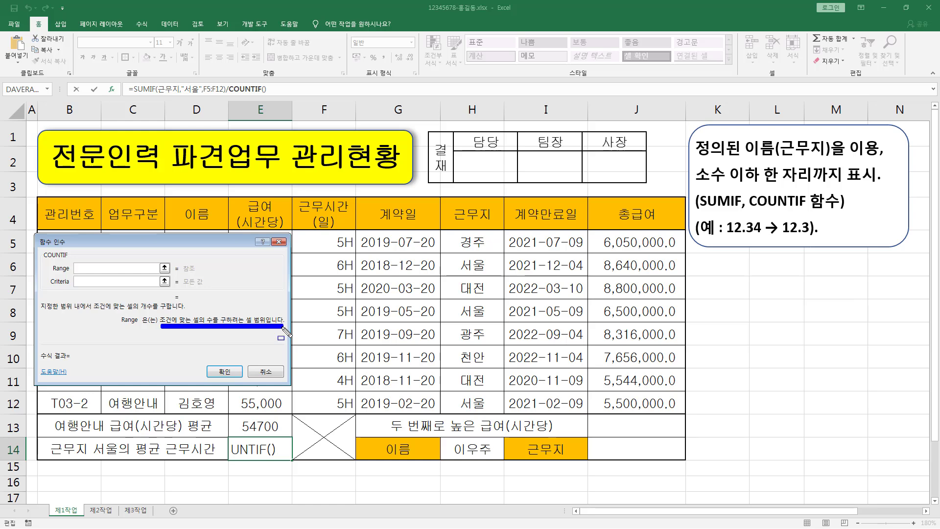
key(Escape)
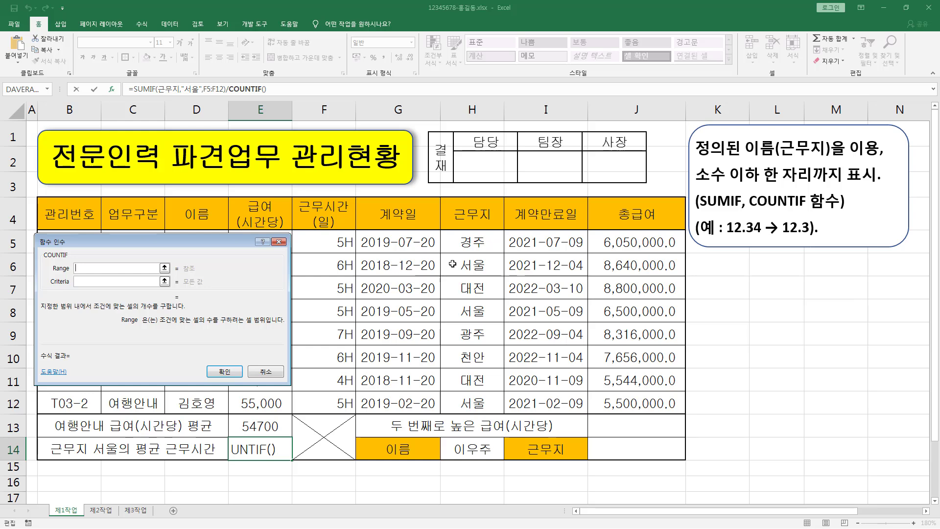
text(근ㅁ)
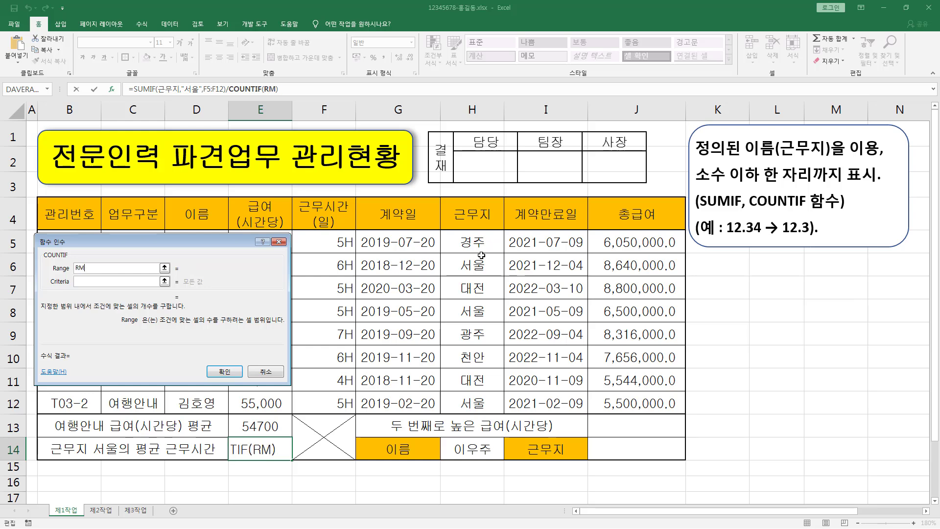
text(ㅜ지)
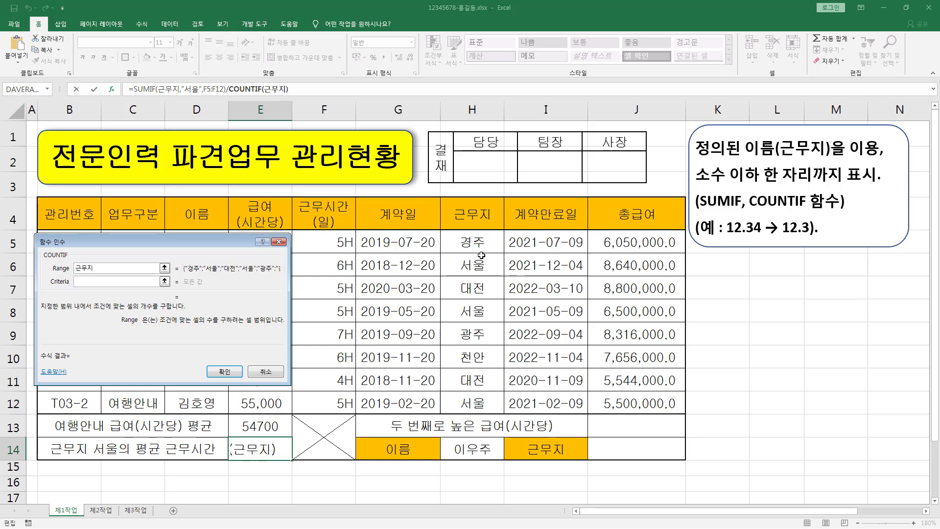
Set COUNTIF's Criteria argument to "서울" in quotation marks and commit the SUMIF/COUNTIF formula to E14
key(Tab)
text(")
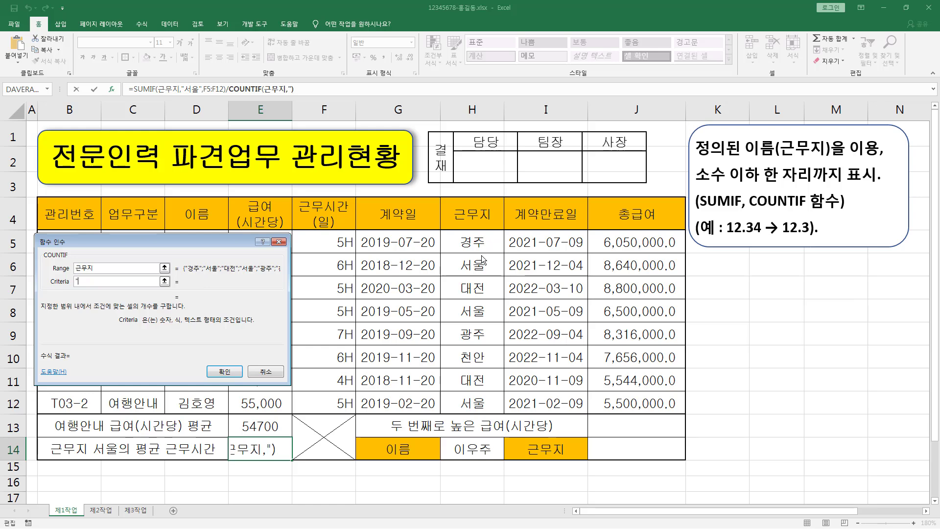
text(서울")
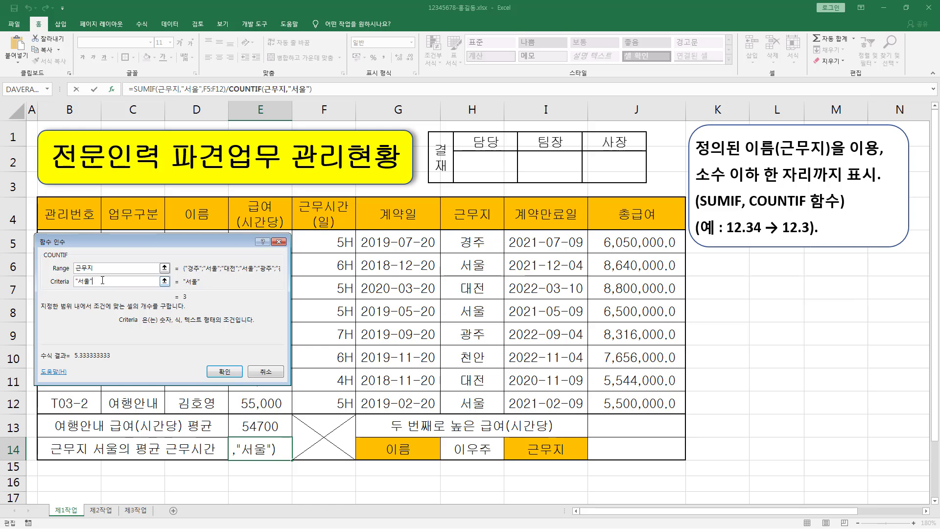
click(224, 372)
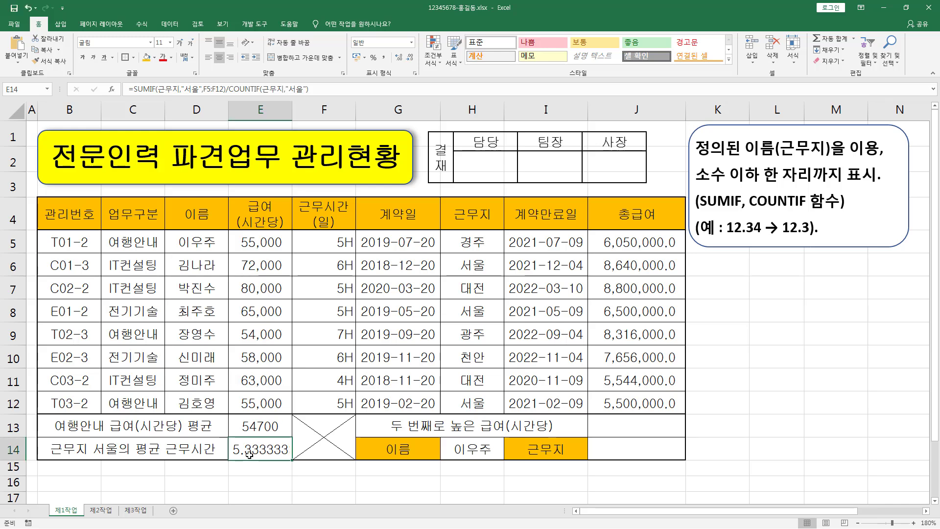
Reduce the displayed decimals of the average in E14 to one decimal place
drag(230, 458, 292, 458)
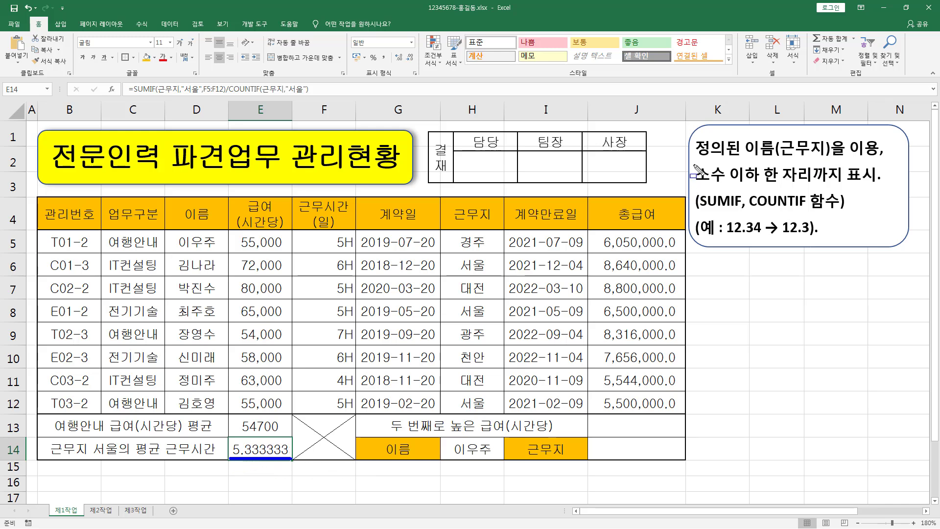
drag(692, 163, 888, 187)
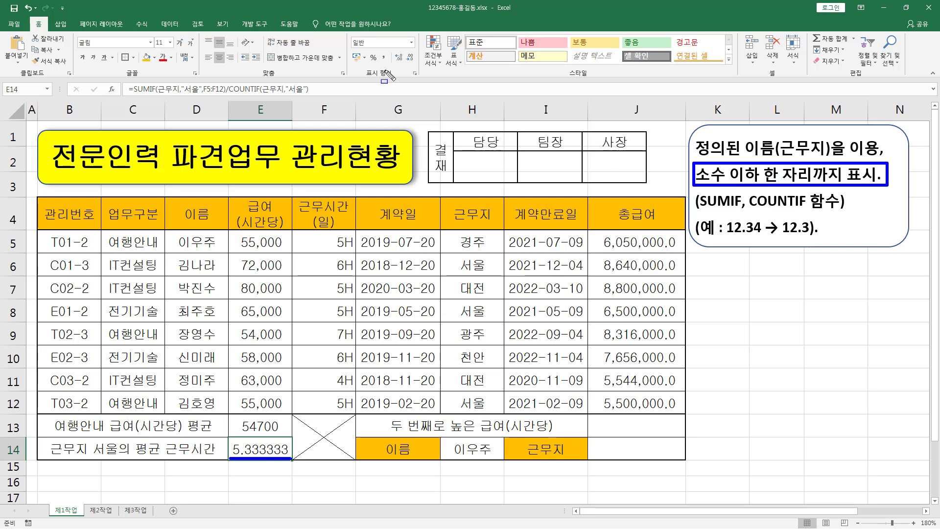
drag(354, 68, 401, 80)
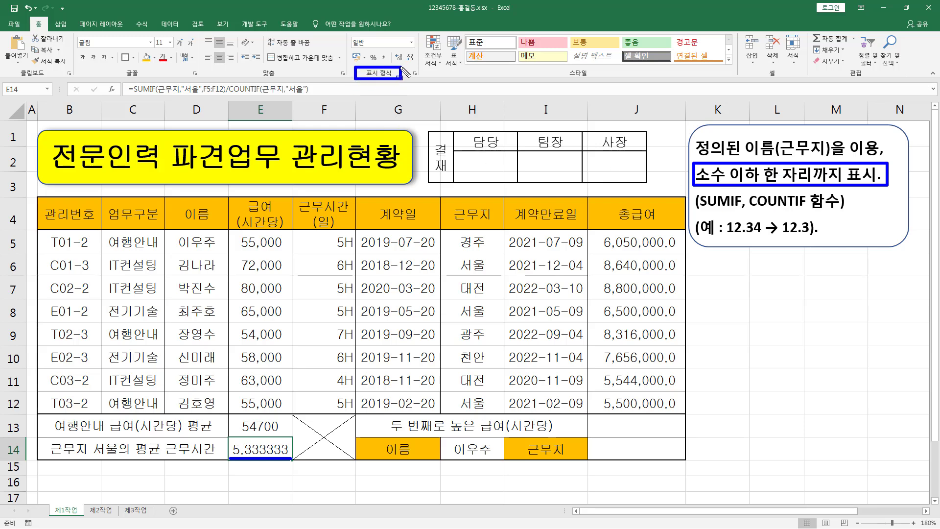
drag(387, 47, 419, 64)
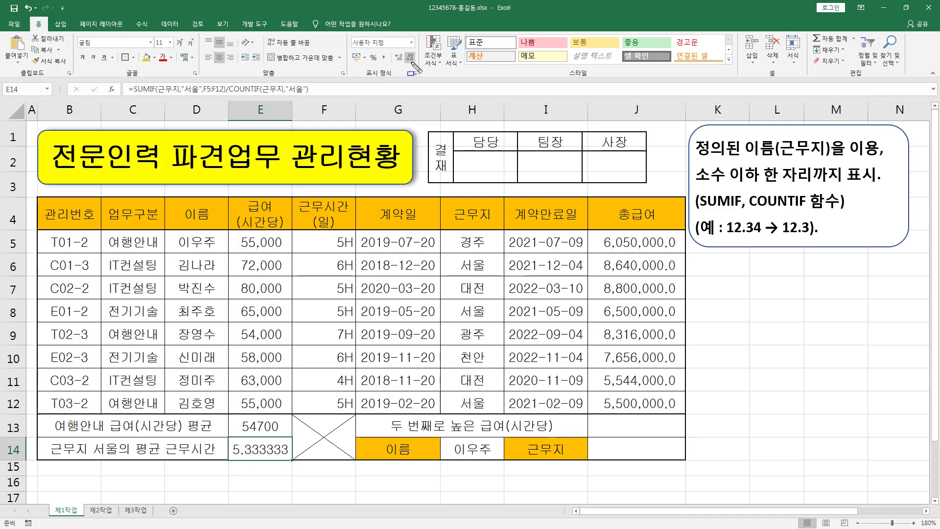
drag(404, 50, 420, 65)
key(Escape)
click(411, 62)
click(412, 61)
click(412, 62)
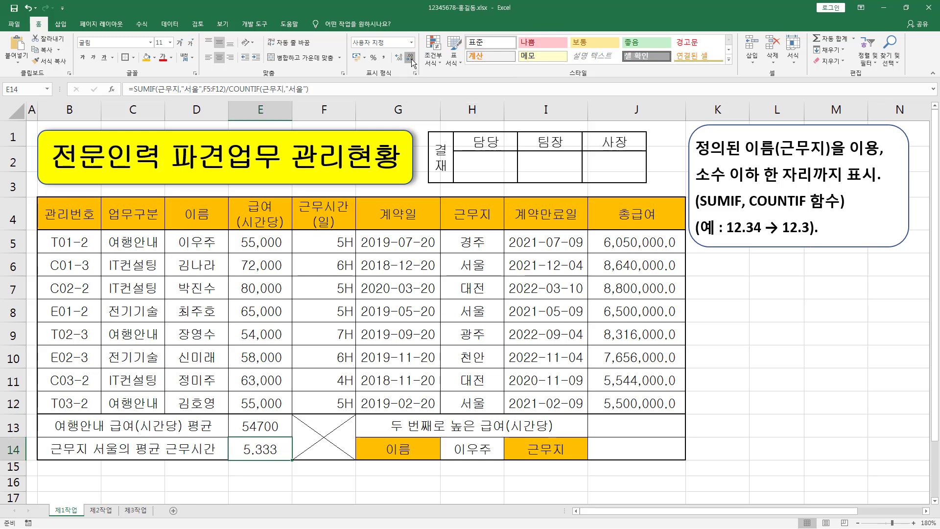
click(412, 61)
click(412, 62)
Switch to the task slide, read item (5) on the LARGE function, and return to Excel to locate its answer cell J13
key(alt+Tab)
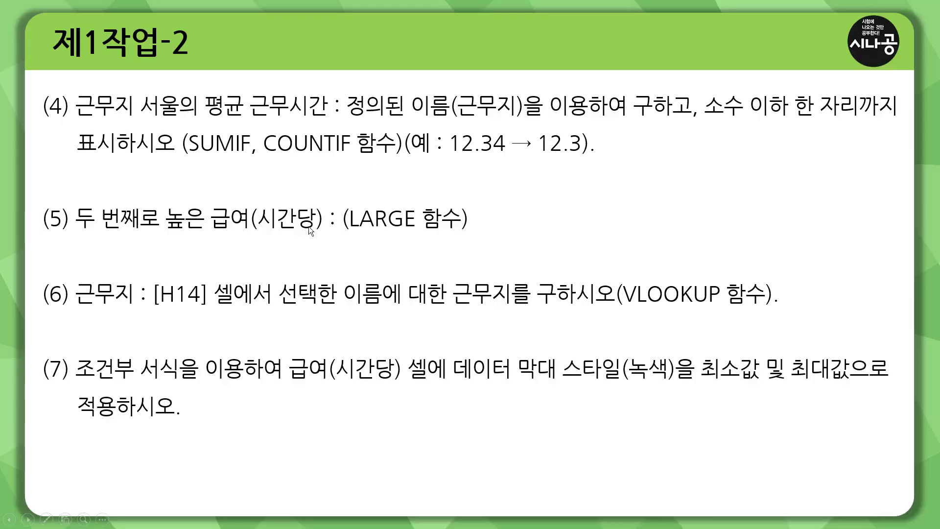
drag(74, 233, 321, 233)
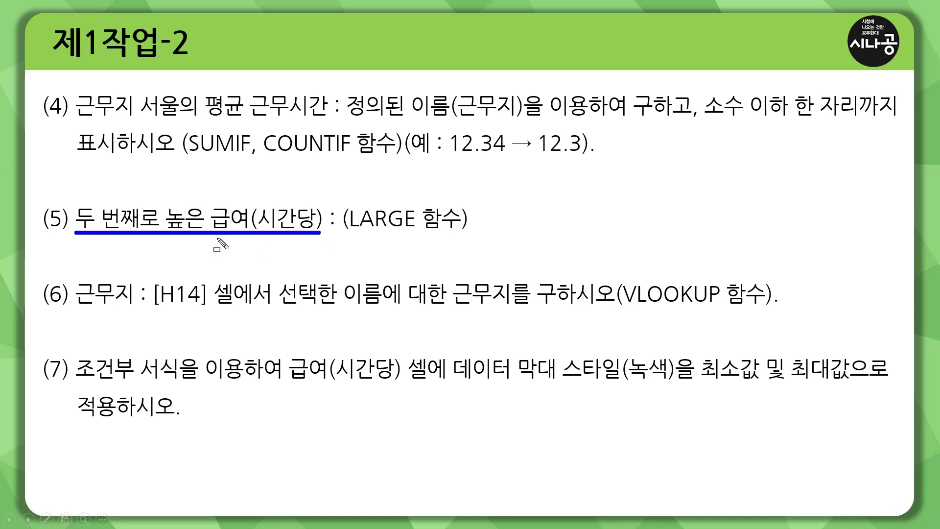
drag(350, 232, 462, 232)
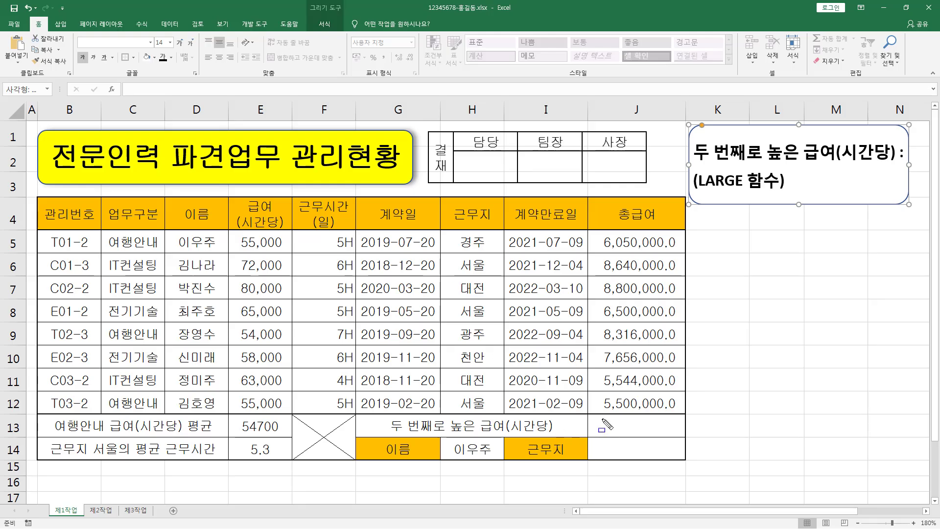
drag(601, 418, 679, 434)
drag(389, 434, 566, 434)
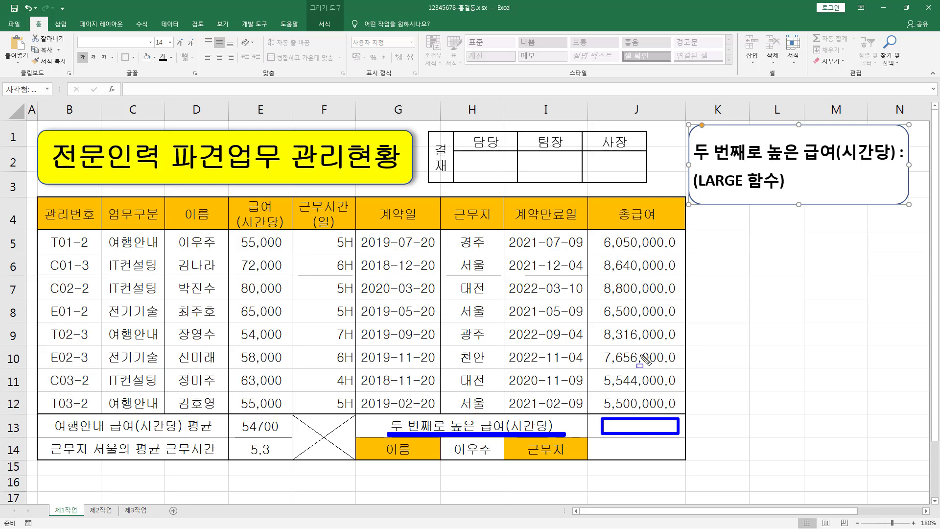
key(Escape)
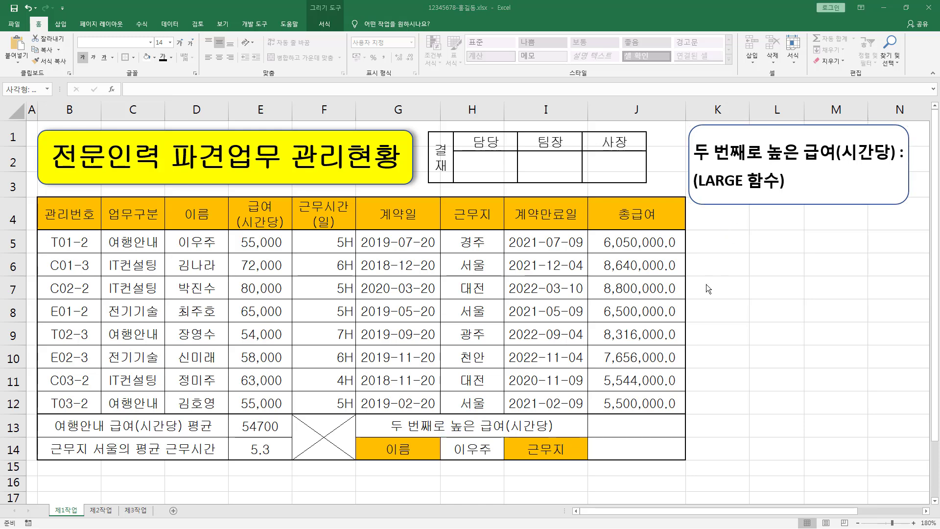
Start a LARGE formula in J13 for 두 번째로 높은 급여(시간당) and open its function arguments
click(620, 424)
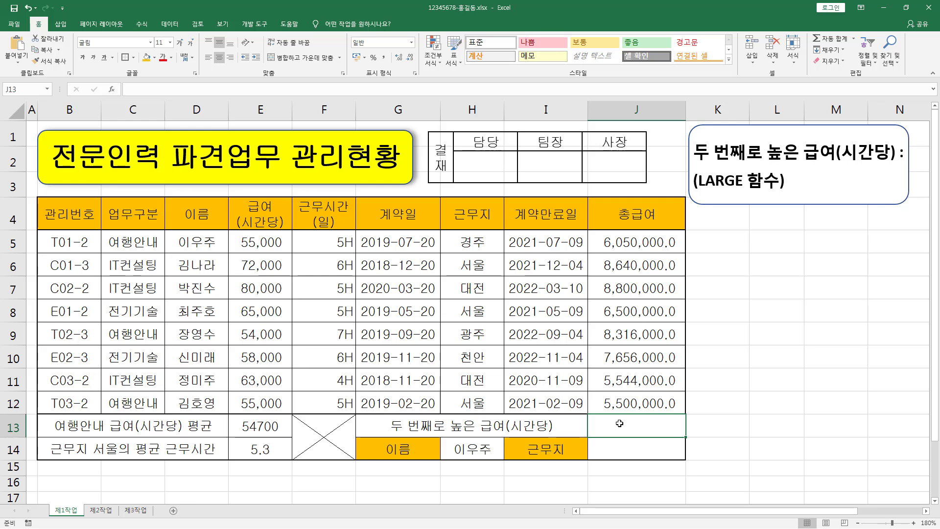
text(=LA)
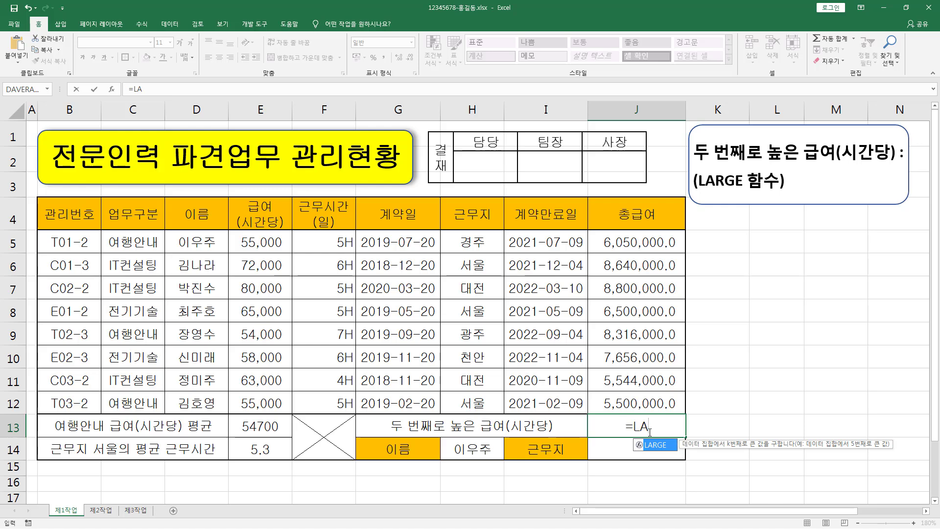
double_click(662, 445)
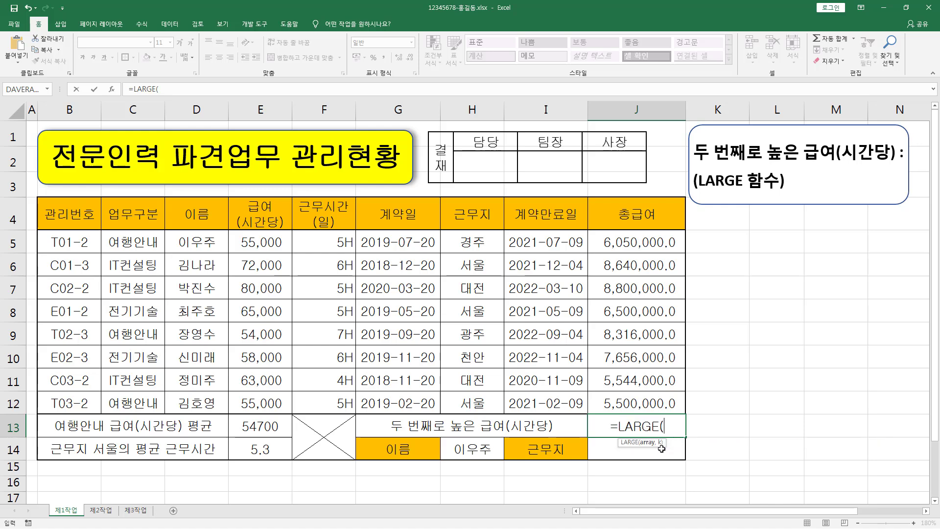
click(112, 89)
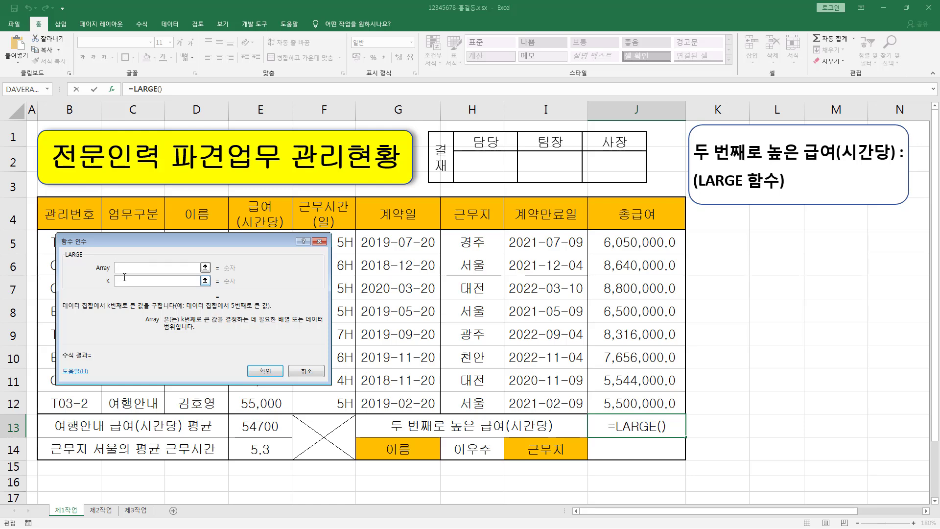
Examine the descriptions of LARGE's Array and K arguments
key(ctrl+2)
drag(93, 272, 108, 272)
drag(306, 323, 324, 323)
drag(162, 332, 178, 332)
key(Escape)
click(126, 282)
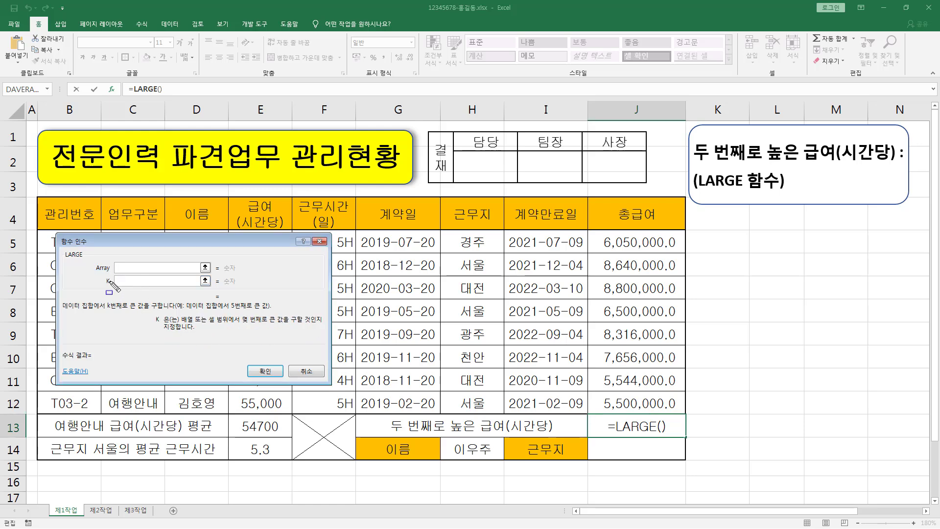
key(ctrl+2)
drag(241, 324, 313, 324)
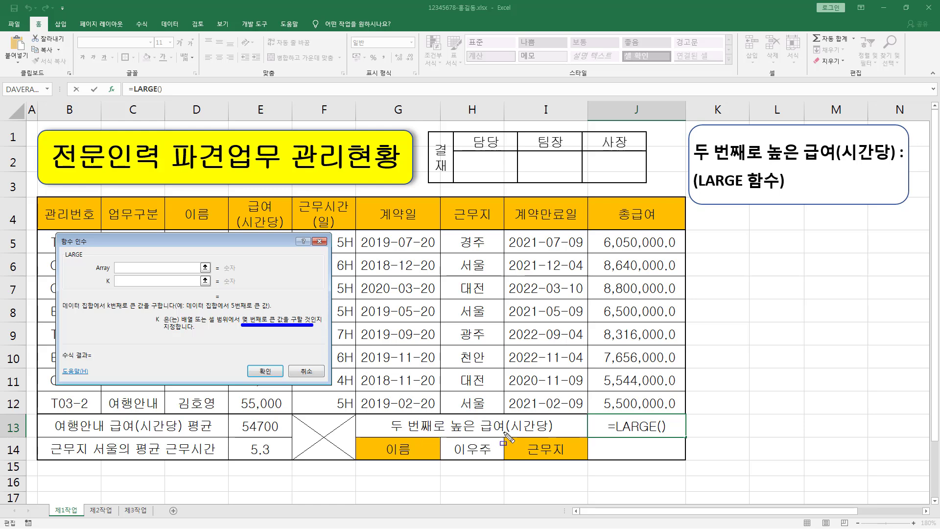
key(Escape)
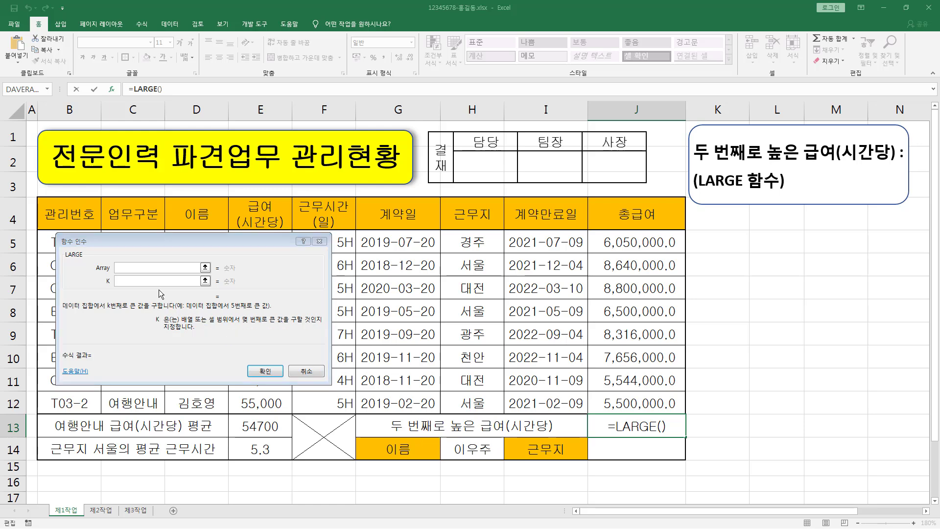
Set LARGE's Array argument to the 급여(시간당) cells E5:E12 and K to 2
click(131, 268)
drag(161, 240, 151, 243)
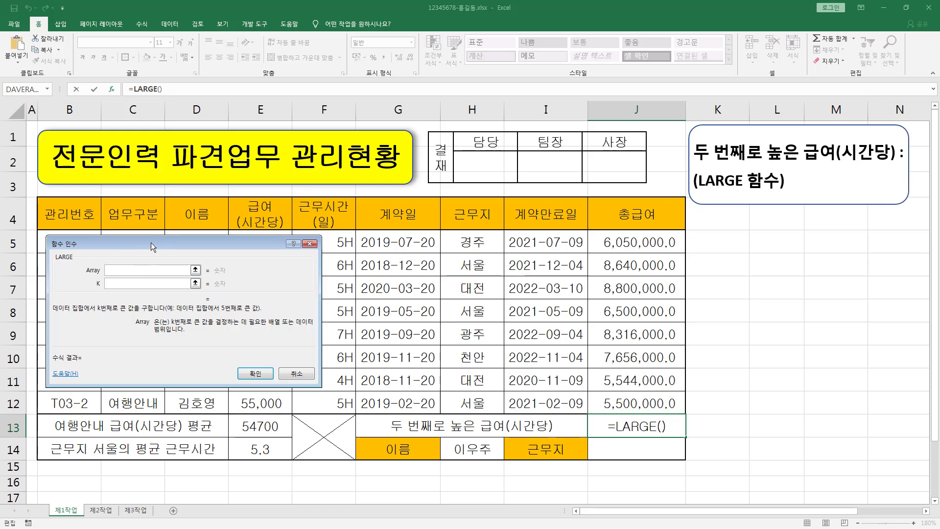
drag(263, 233, 268, 401)
click(124, 285)
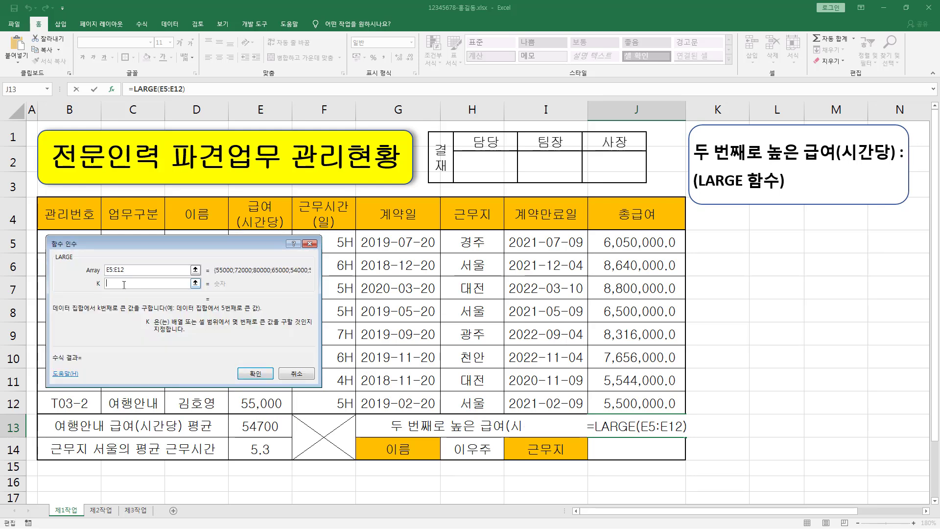
text(2)
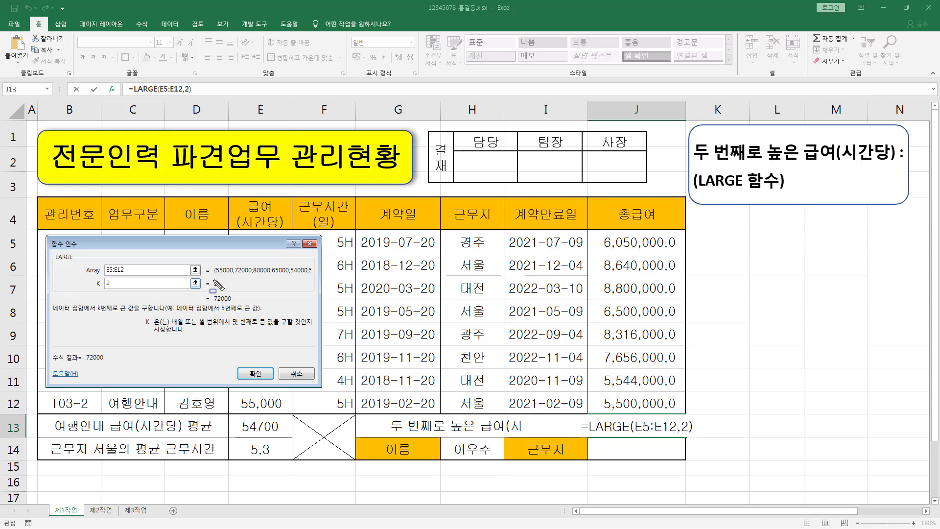
Test the LARGE result with K values of 3 and 1, and restore K to 2
drag(214, 275, 311, 275)
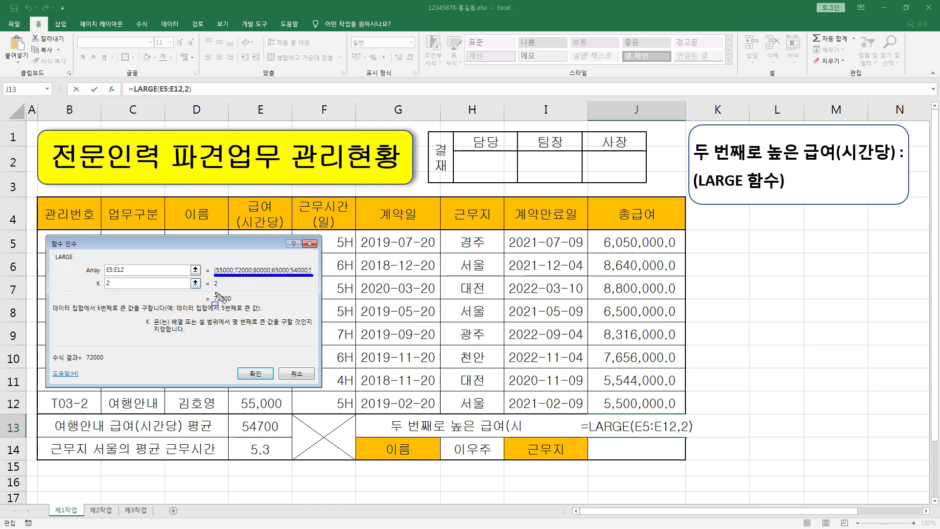
drag(211, 287, 231, 303)
key(Escape)
drag(128, 283, 102, 284)
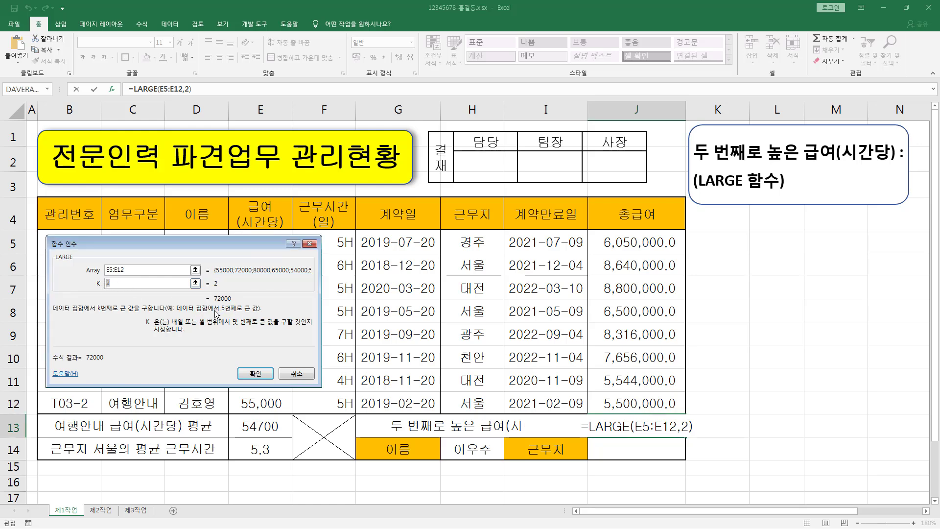
text(3)
text(1)
text(2)
Review the range in LARGE's Array argument and the rank in its K argument
click(134, 274)
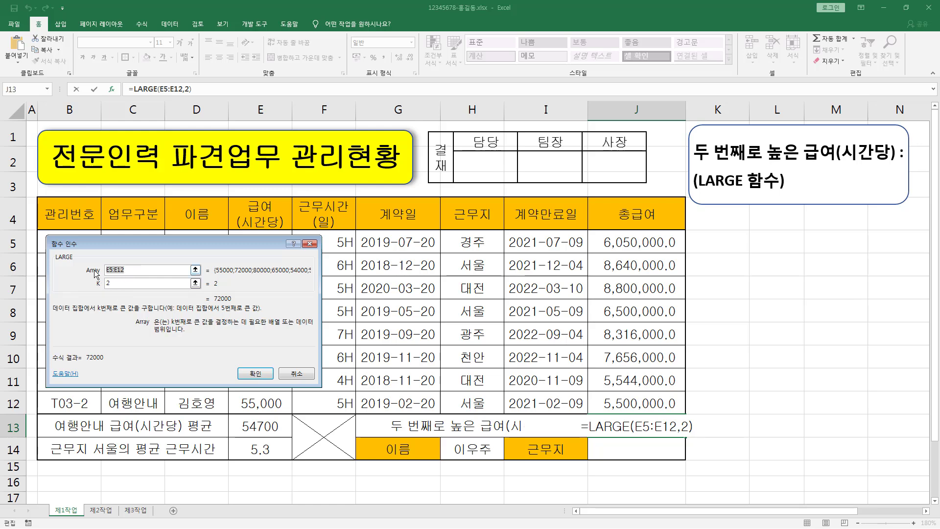
click(107, 284)
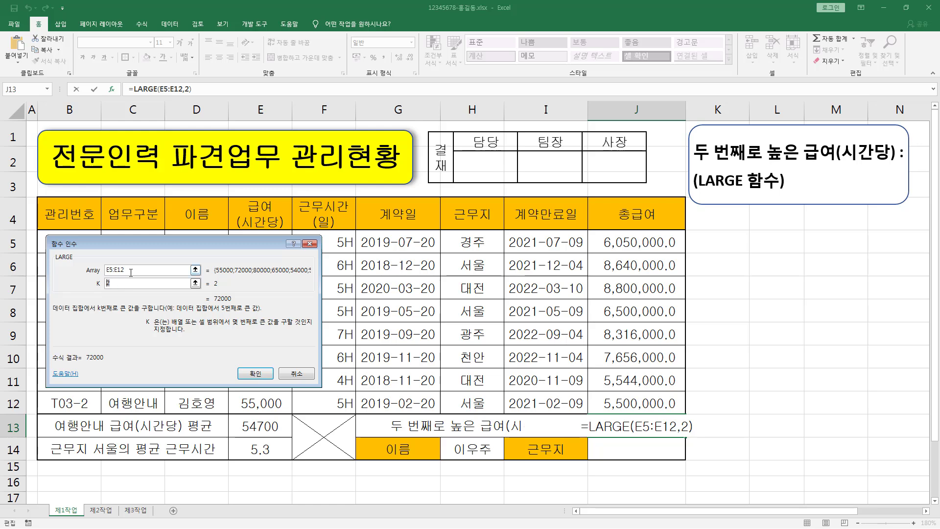
drag(131, 273, 97, 289)
drag(129, 270, 81, 274)
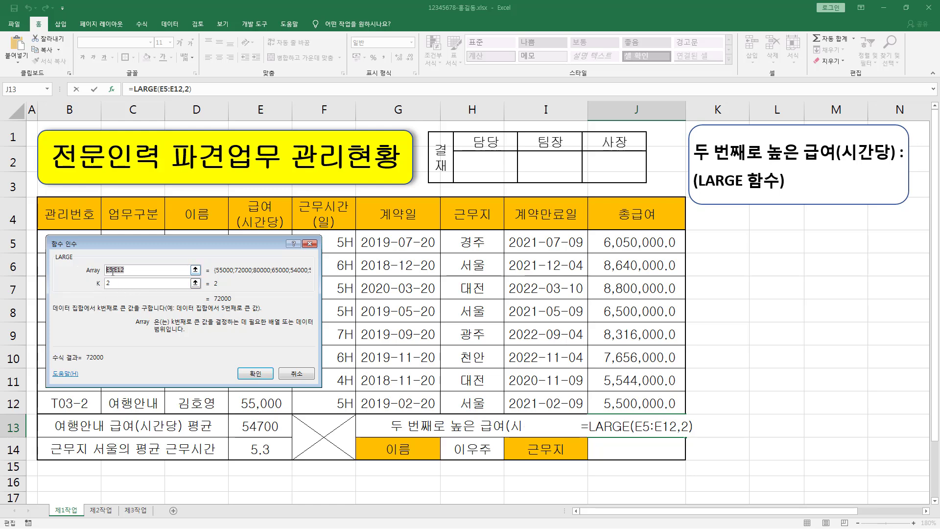
drag(116, 284, 99, 286)
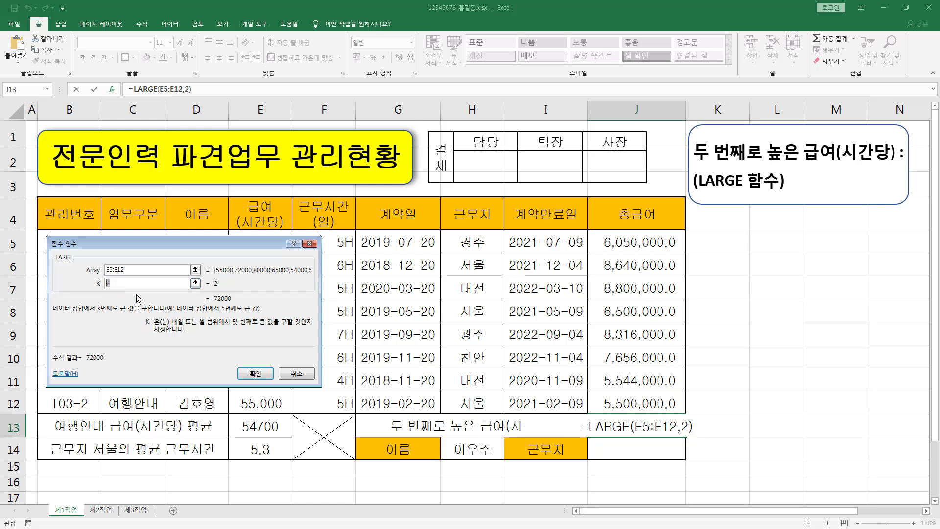
Enter the LARGE formula in J13 with E5:E12 as the array and 2 as K
click(255, 374)
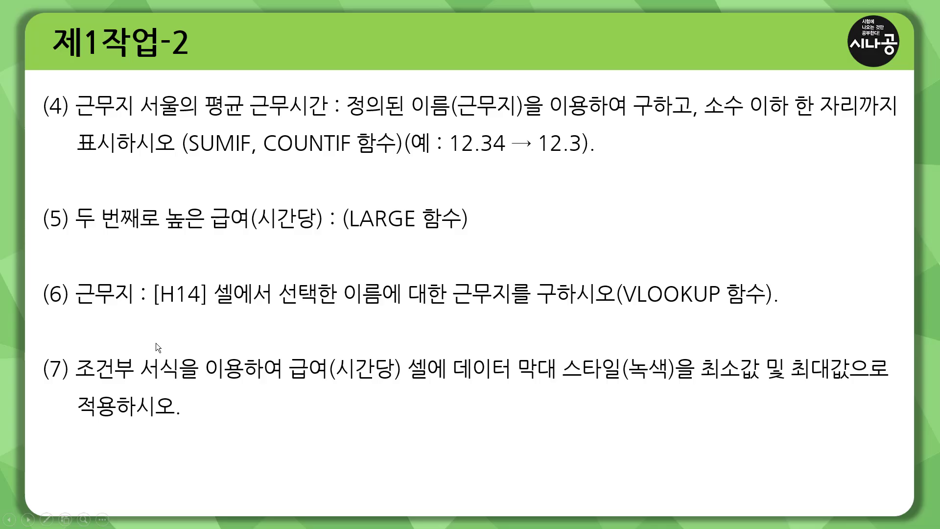
Review the task of finding the 근무지 for the name selected in H14 with VLOOKUP, with the answer going in J14
key(ctrl+p)
drag(77, 310, 132, 309)
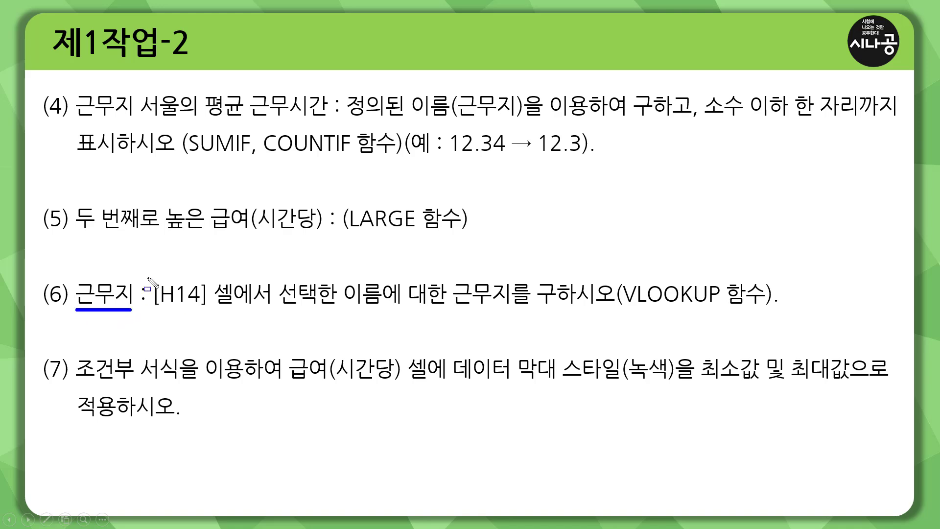
mouse_move(148, 279)
mouse_down()
mouse_move(259, 311)
mouse_move(767, 307)
mouse_up()
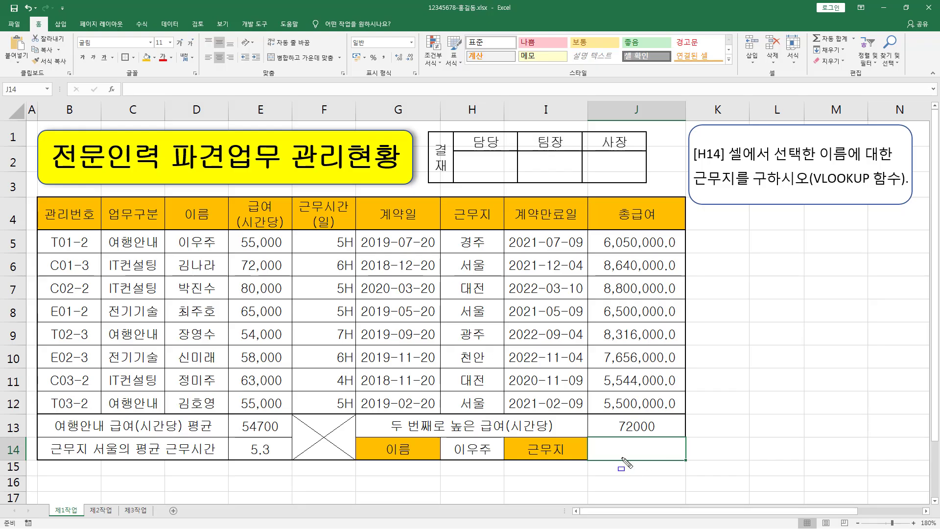
drag(602, 439, 676, 458)
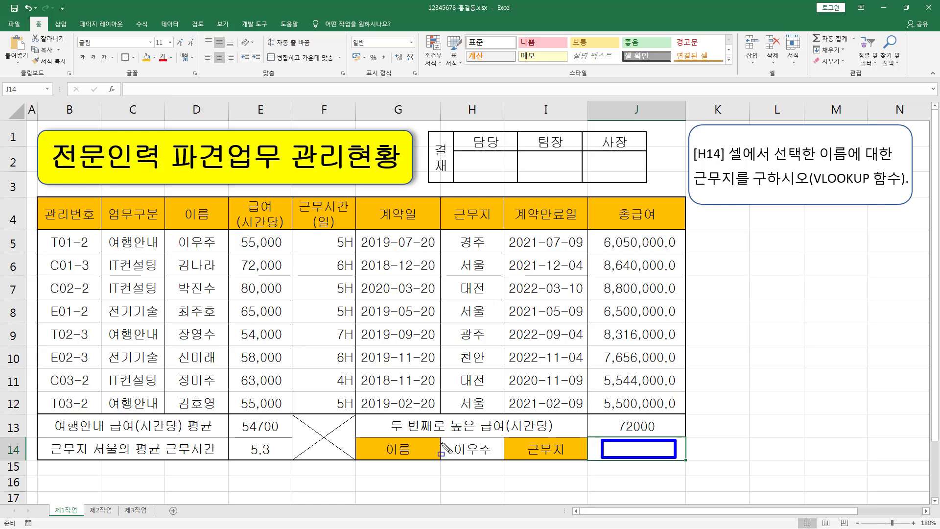
drag(442, 444, 493, 459)
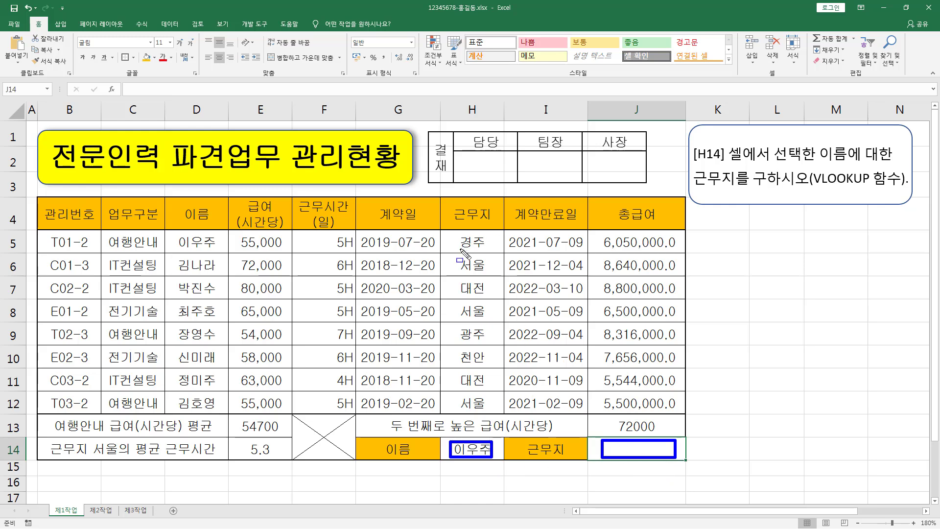
drag(459, 249, 492, 249)
Change the name in H14 to the second entry of its list and check which 근무지 belongs in J14
click(463, 448)
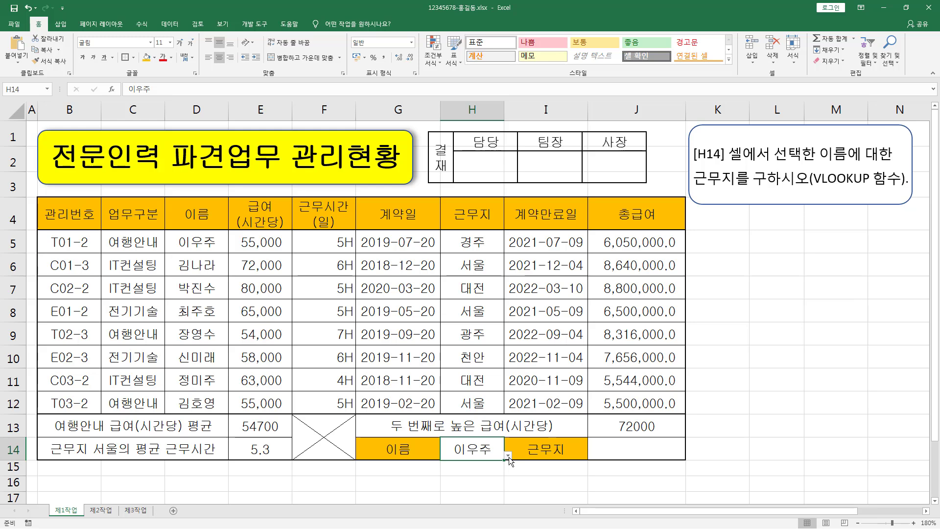
click(508, 455)
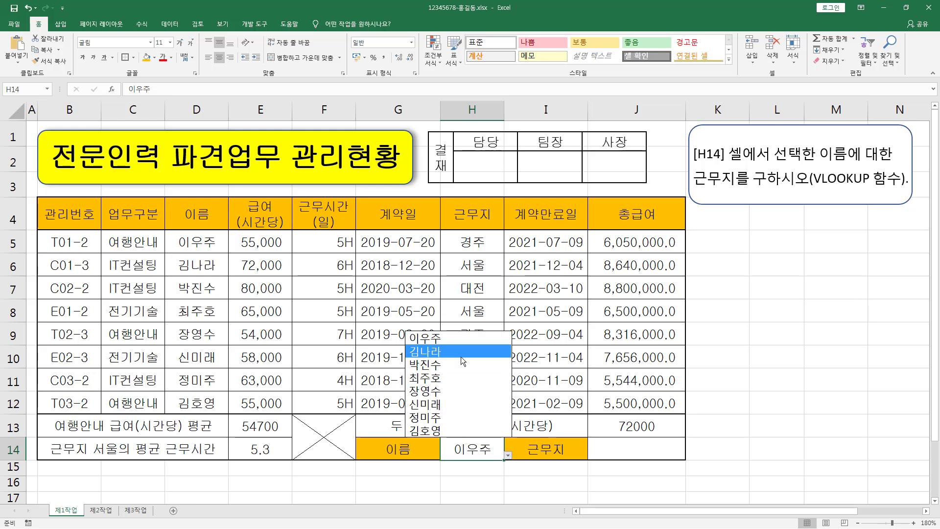
click(461, 359)
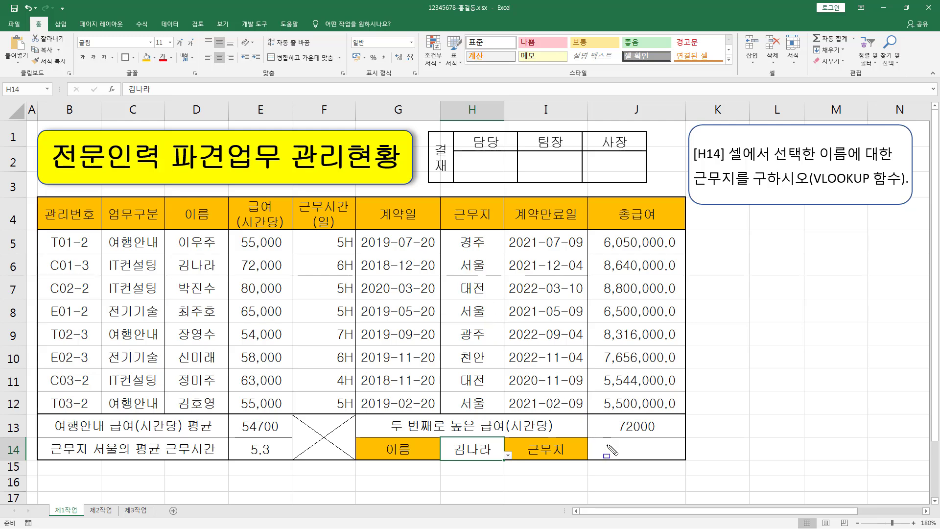
drag(598, 441, 677, 460)
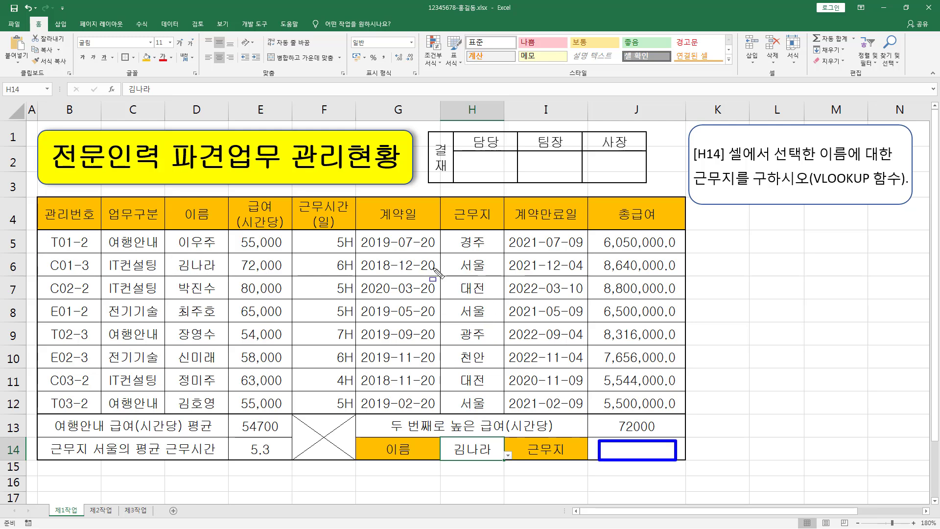
drag(461, 273, 489, 273)
key(Escape)
Start a VLOOKUP formula in J14 and open its function arguments beside the 근무지 column
click(624, 442)
text(=)
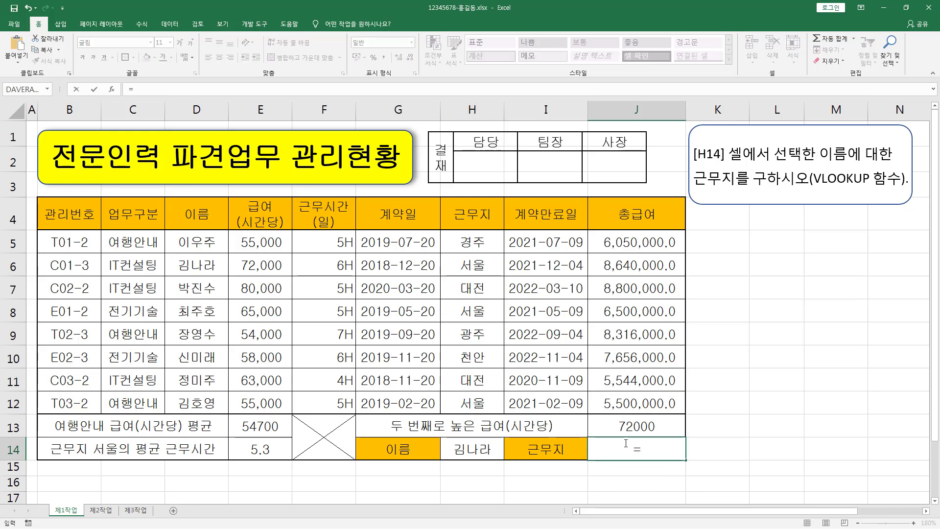
text(V)
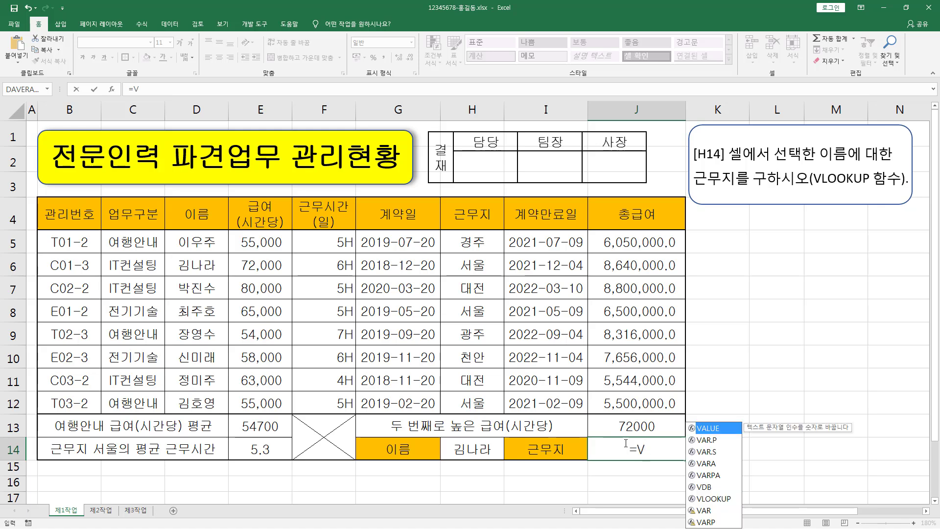
text(LO)
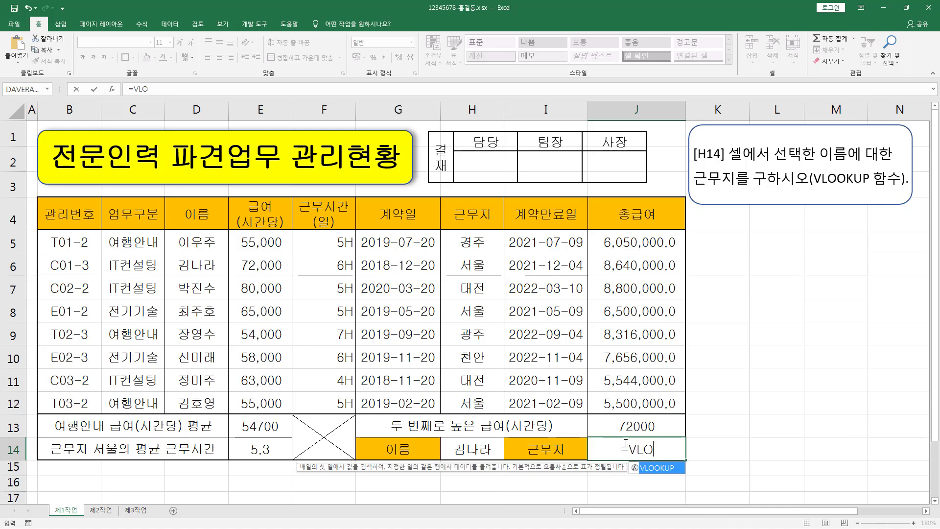
double_click(674, 469)
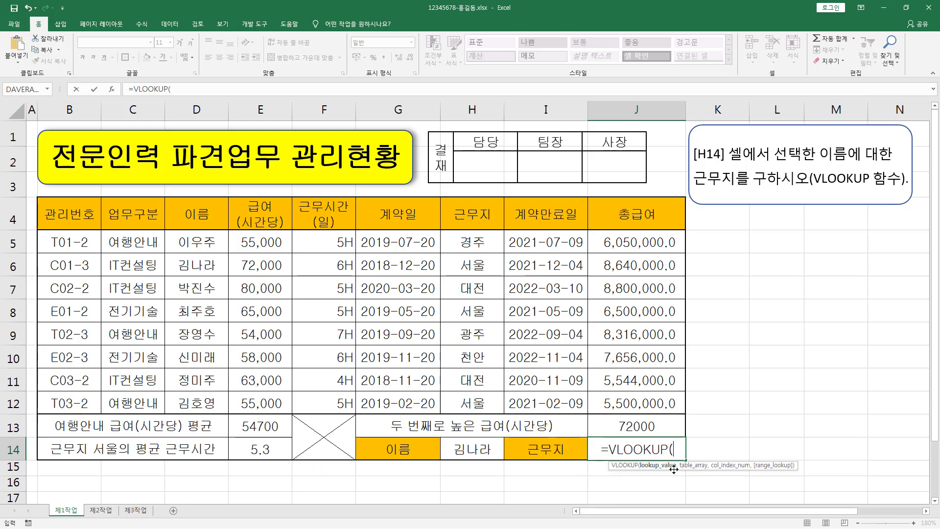
click(112, 89)
drag(148, 234, 623, 247)
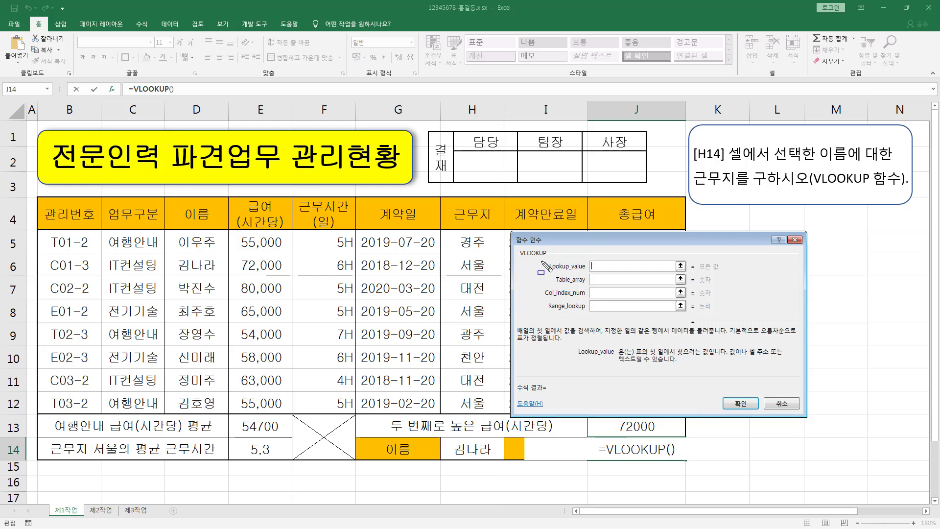
Examine VLOOKUP's four arguments and description against the selected name and its 근무지 in row 6
drag(539, 255, 699, 315)
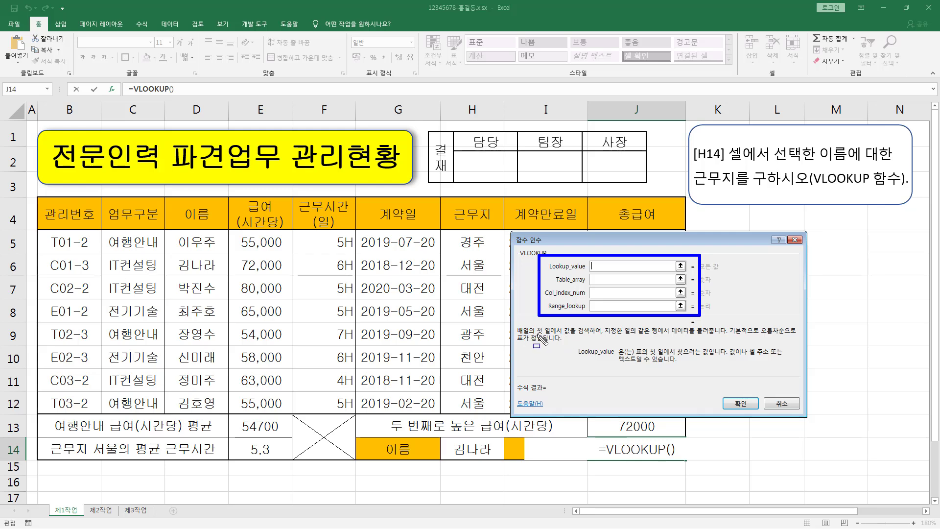
drag(566, 335, 720, 337)
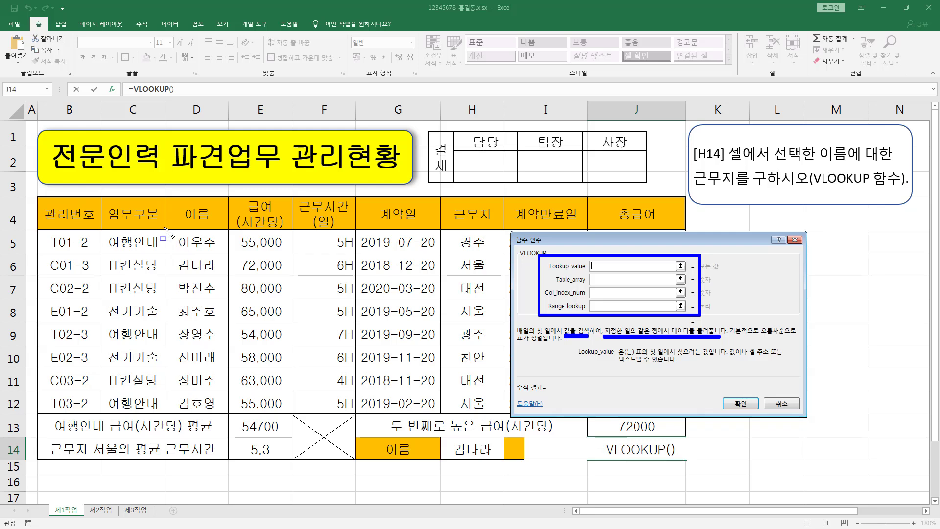
drag(175, 257, 219, 276)
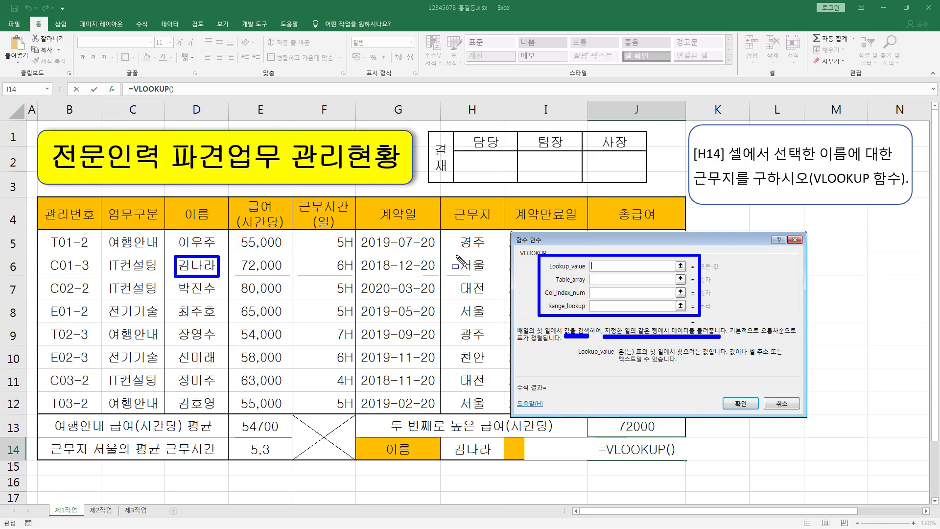
drag(455, 255, 488, 276)
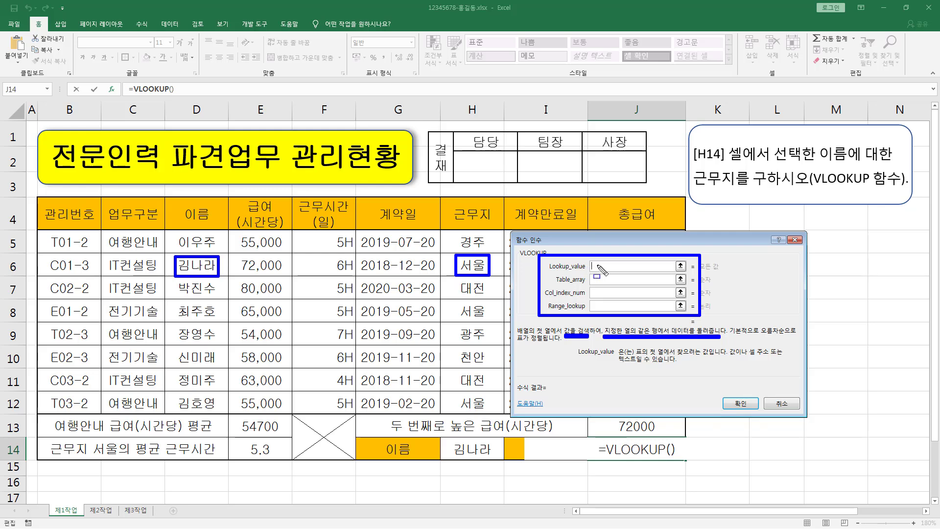
key(Escape)
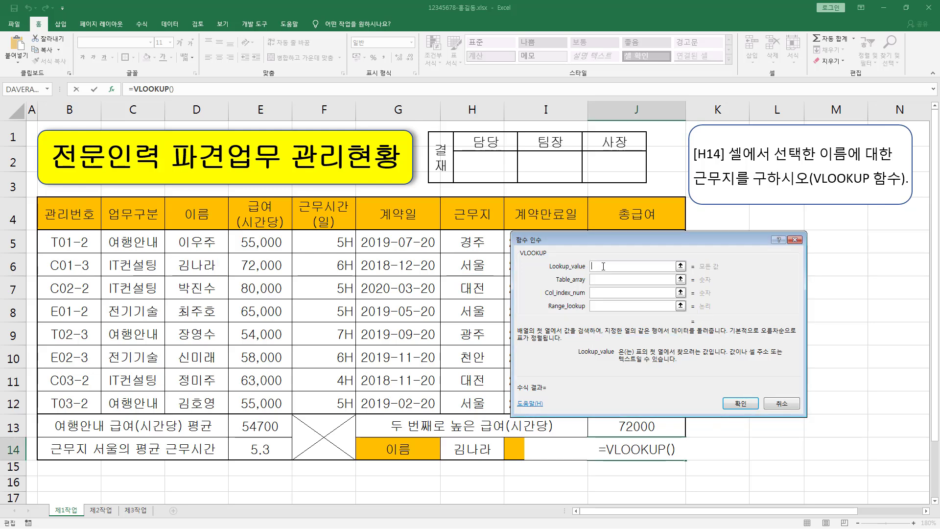
Set VLOOKUP's Lookup_value to H14 and its Table_array to D5:J12
click(475, 453)
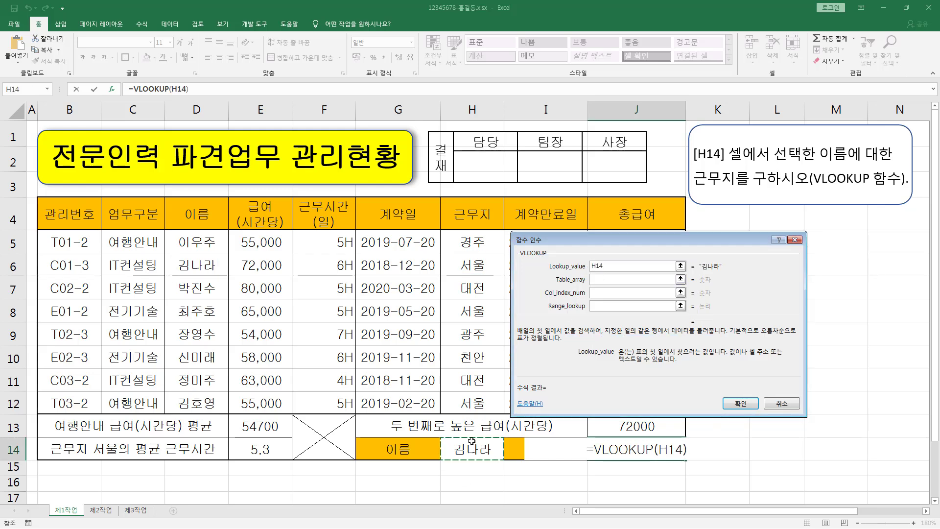
click(593, 278)
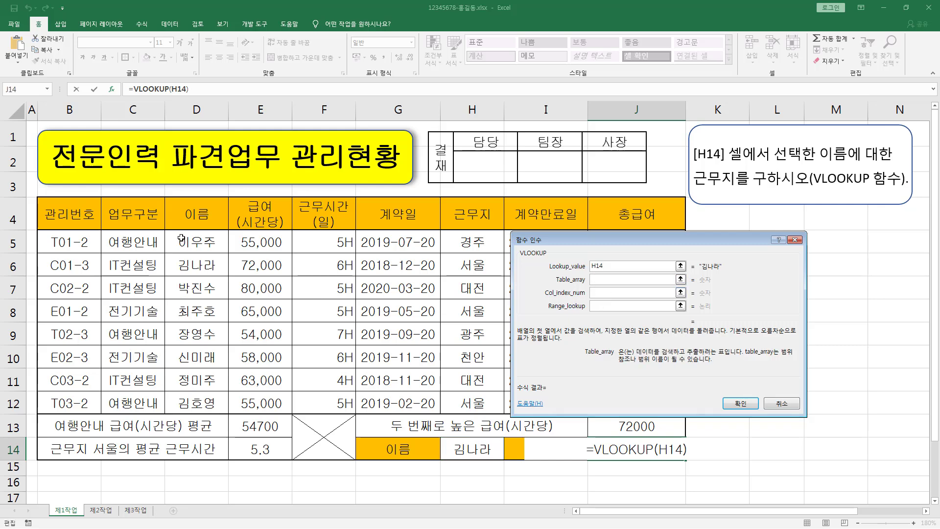
drag(181, 238, 615, 405)
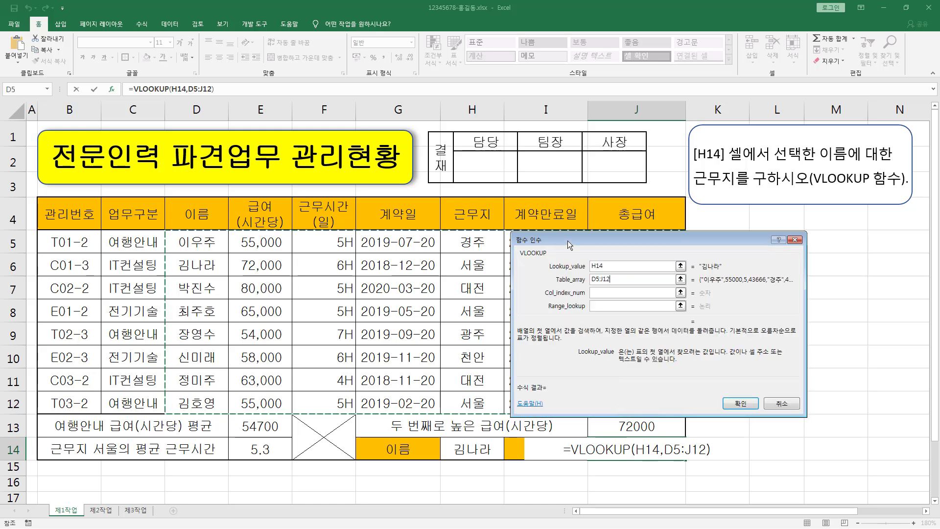
mouse_move(566, 241)
mouse_down()
mouse_move(605, 278)
mouse_move(494, 433)
mouse_move(340, 430)
mouse_up()
Examine which columns VLOOKUP's Table_array must cover, starting from 이름 and including 근무지
drag(164, 232, 685, 414)
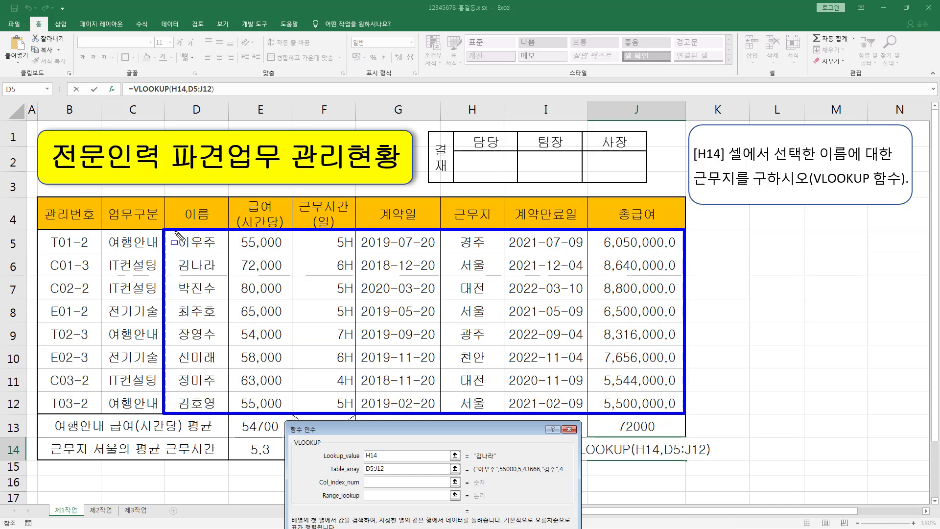
drag(174, 232, 213, 405)
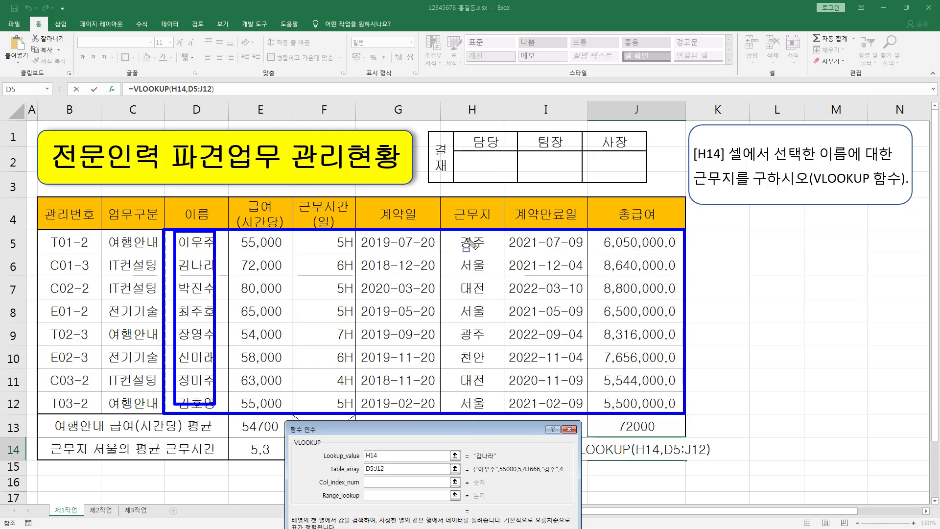
mouse_move(459, 234)
mouse_down()
mouse_move(491, 384)
mouse_move(487, 414)
mouse_move(483, 406)
mouse_up()
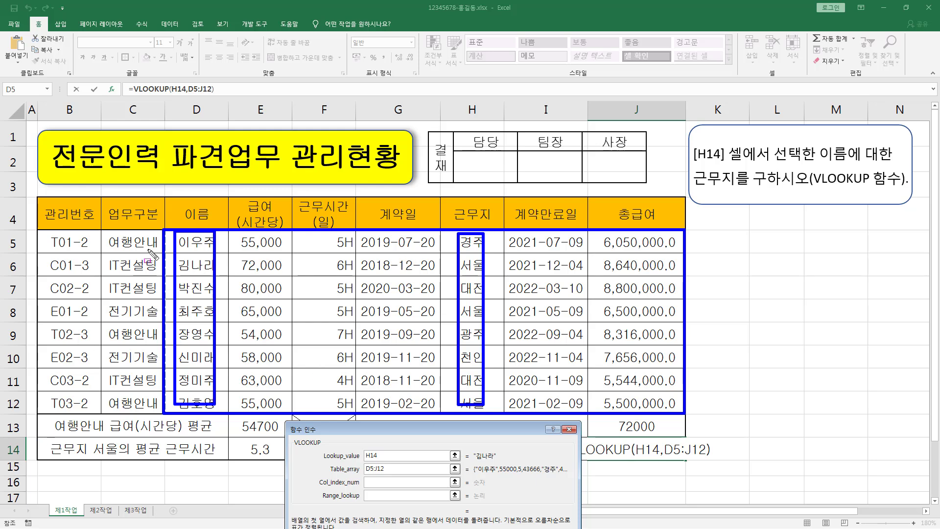
mouse_move(167, 230)
mouse_down()
mouse_move(377, 353)
mouse_move(494, 407)
mouse_move(498, 419)
mouse_up()
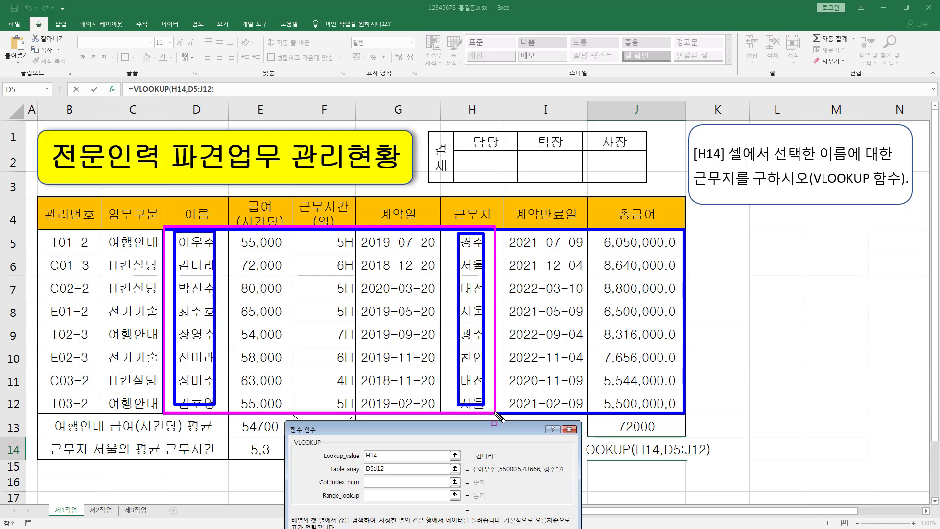
mouse_move(555, 238)
mouse_down()
mouse_move(566, 414)
mouse_move(566, 404)
mouse_up()
drag(619, 237, 628, 416)
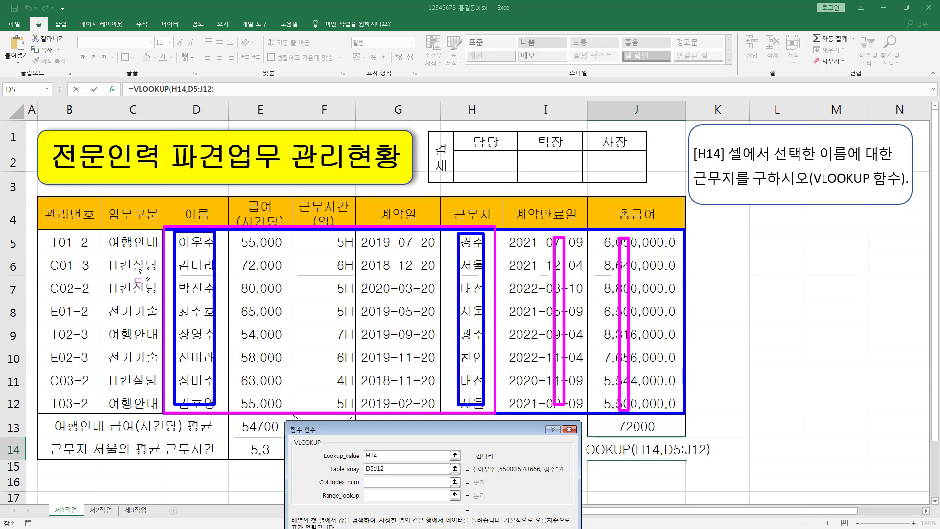
key(Escape)
mouse_move(46, 229)
mouse_down()
mouse_move(50, 252)
mouse_move(482, 389)
mouse_move(677, 415)
mouse_up()
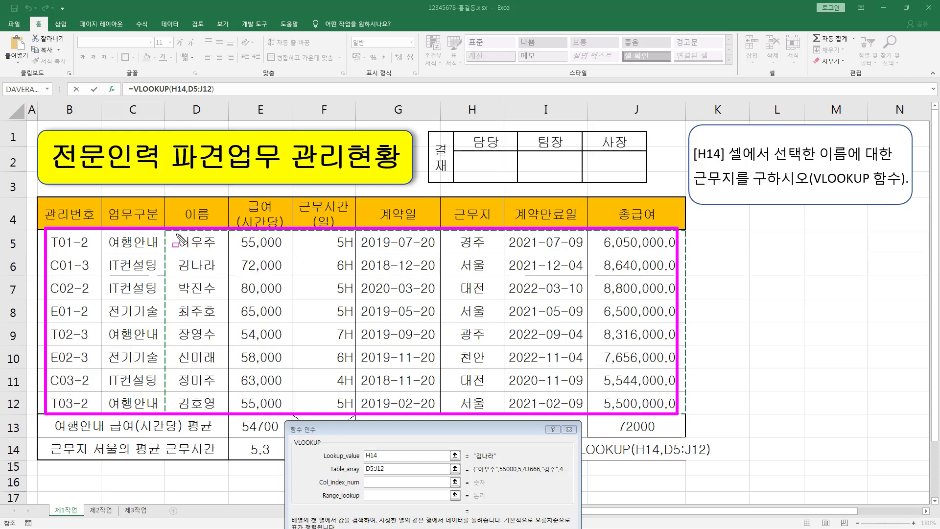
mouse_move(176, 232)
mouse_down()
mouse_move(196, 313)
mouse_move(671, 399)
mouse_move(683, 410)
mouse_up()
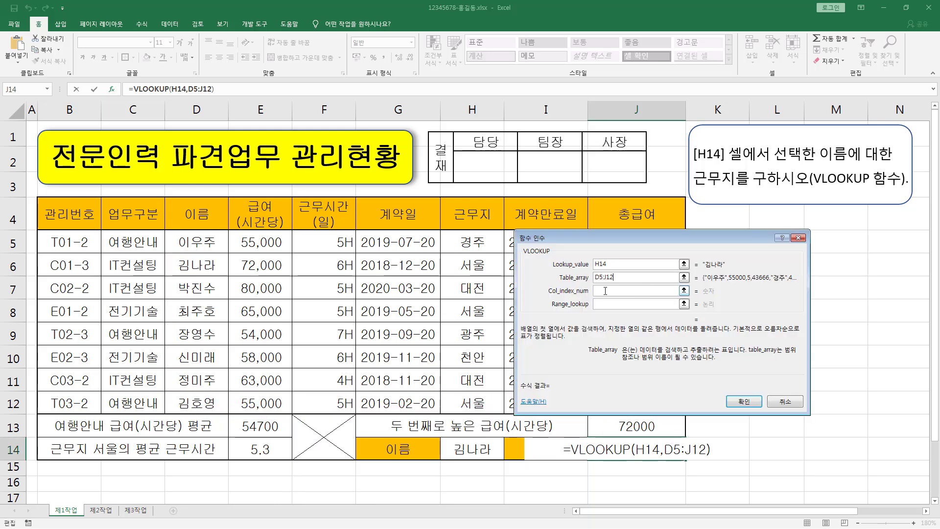
Count the columns from 이름 to 근무지 within D5:J12 to determine VLOOKUP's Col_index_num
click(606, 291)
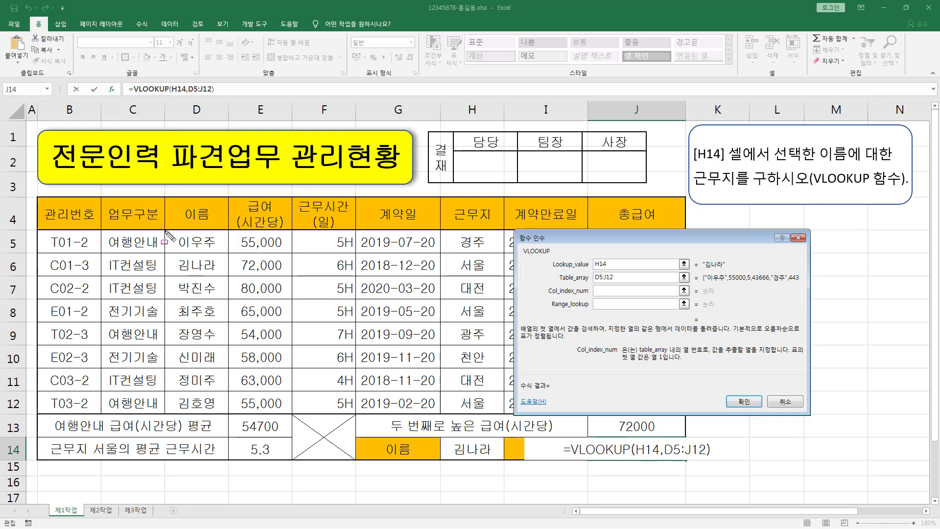
drag(166, 231, 685, 412)
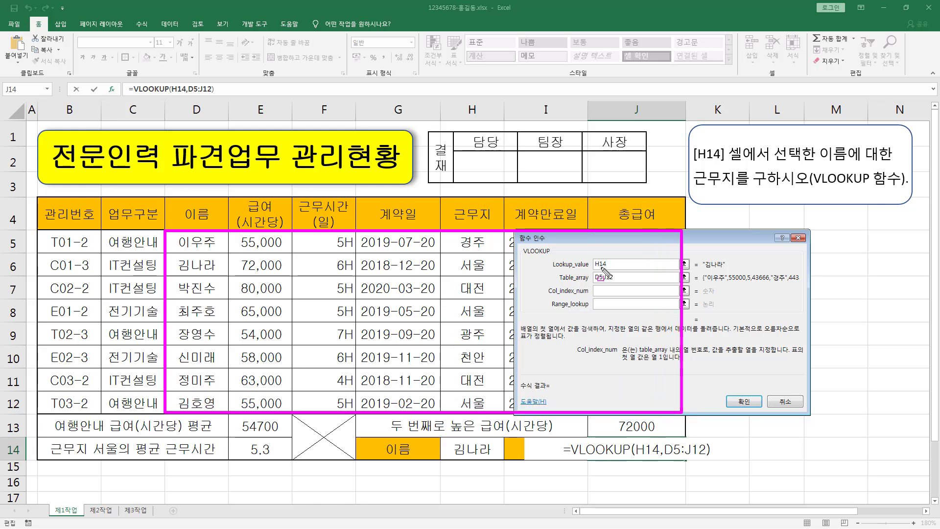
drag(594, 269, 608, 268)
drag(548, 296, 588, 295)
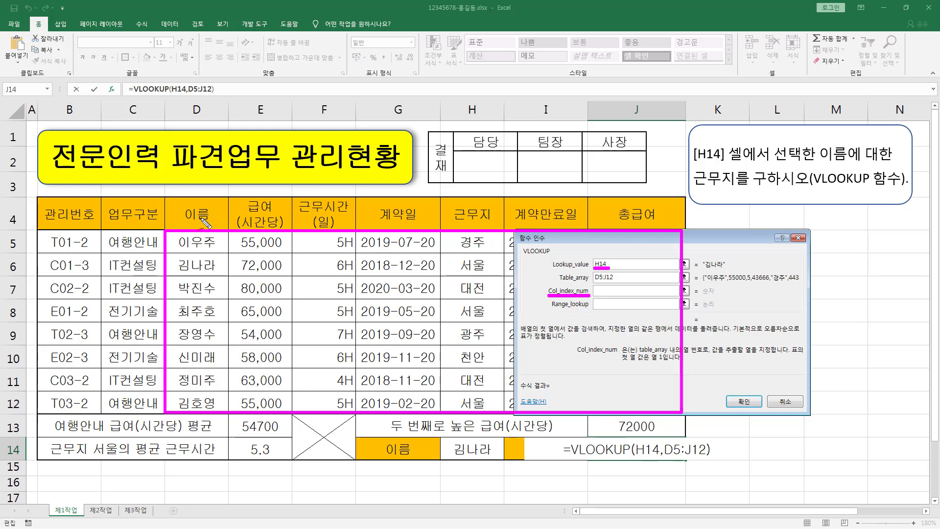
drag(206, 245, 189, 304)
mouse_move(250, 248)
mouse_down()
mouse_move(276, 257)
mouse_move(286, 283)
mouse_up()
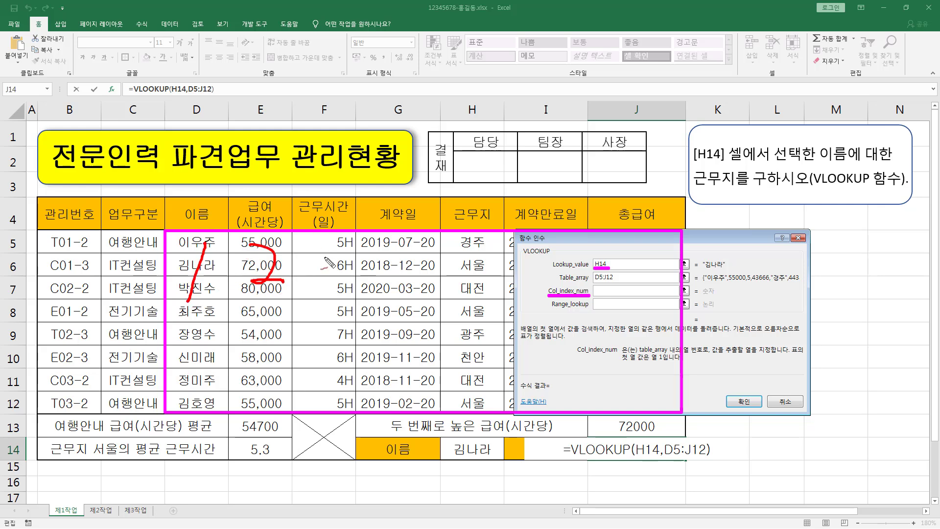
mouse_move(314, 251)
mouse_down()
mouse_move(336, 268)
mouse_move(313, 293)
mouse_up()
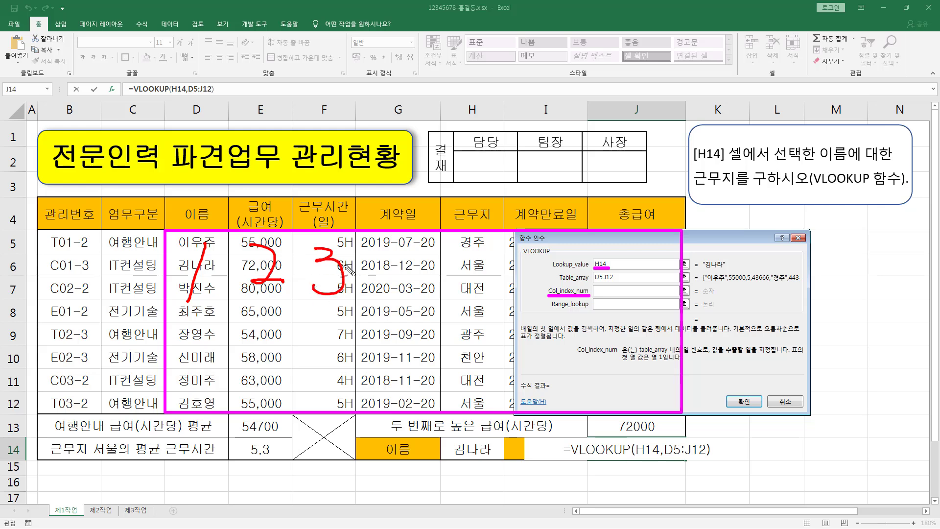
drag(375, 269, 429, 277)
drag(413, 243, 410, 290)
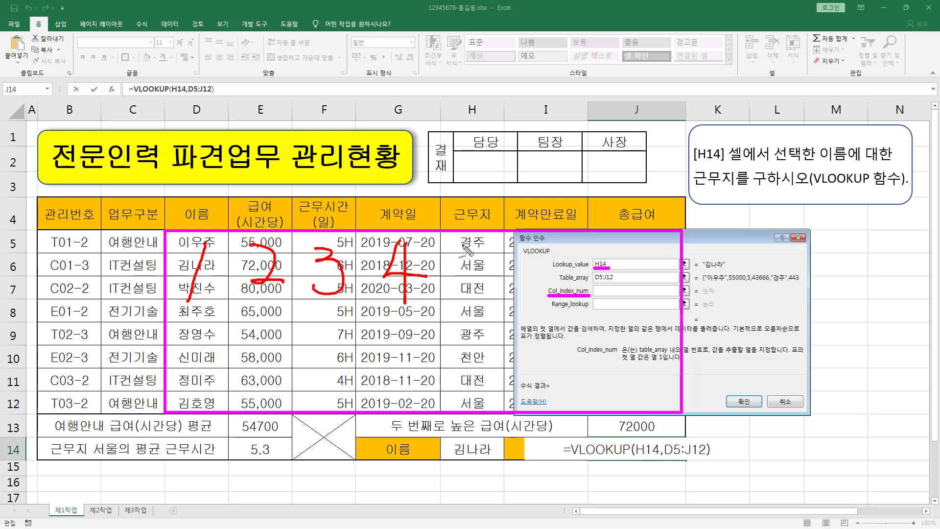
mouse_move(462, 244)
mouse_down()
mouse_move(466, 287)
mouse_move(487, 261)
mouse_up()
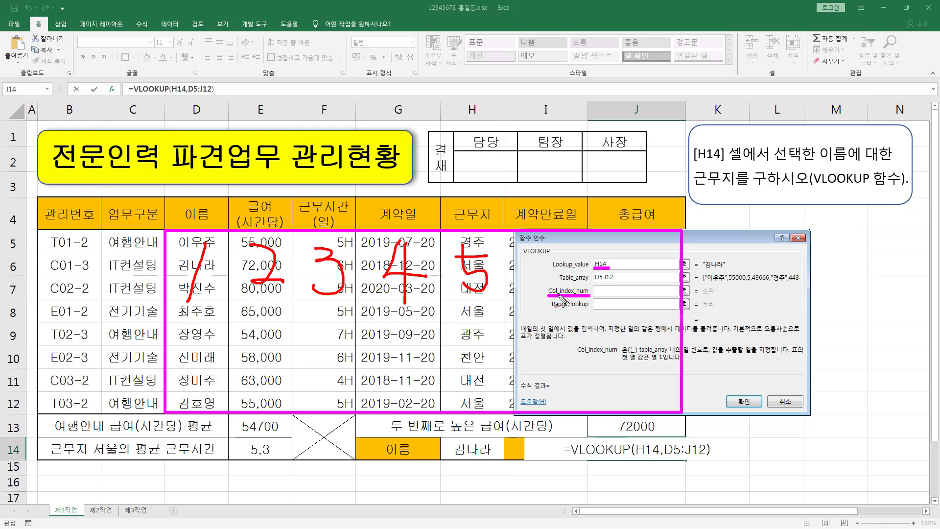
drag(598, 306, 606, 303)
key(Escape)
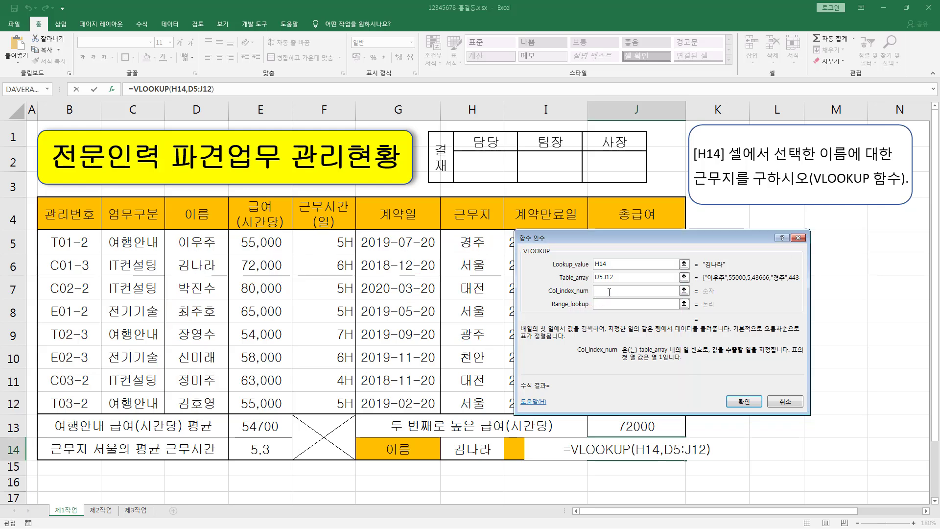
Set VLOOKUP's Col_index_num to 5 and Range_lookup to FALSE, and enter the formula in J14
text(5)
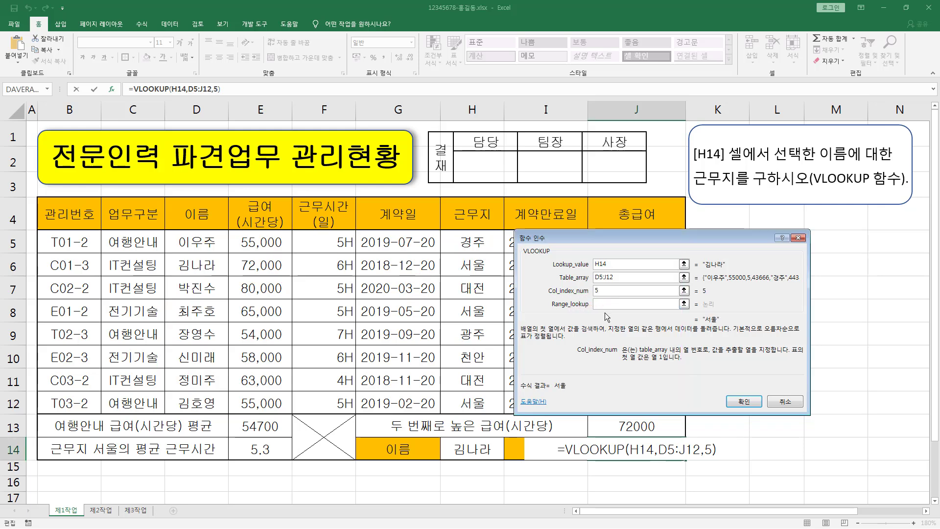
click(602, 305)
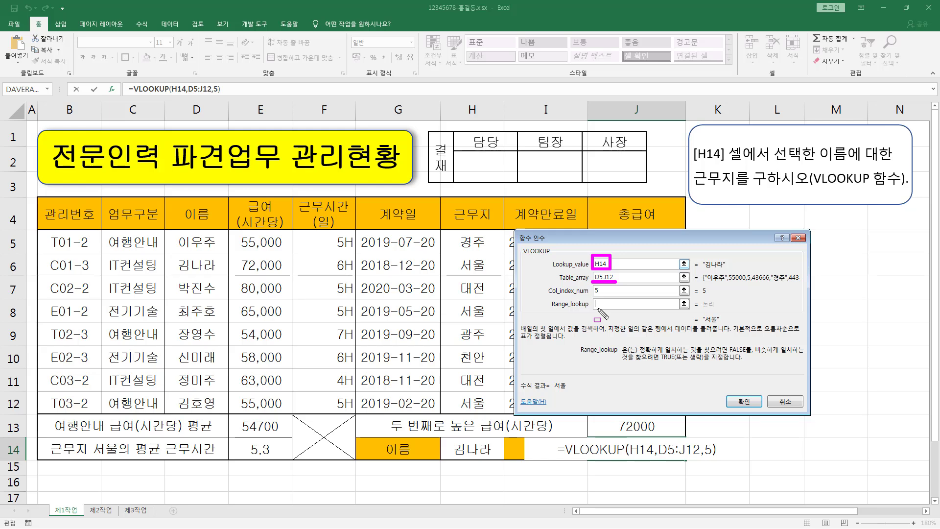
key(Escape)
click(608, 305)
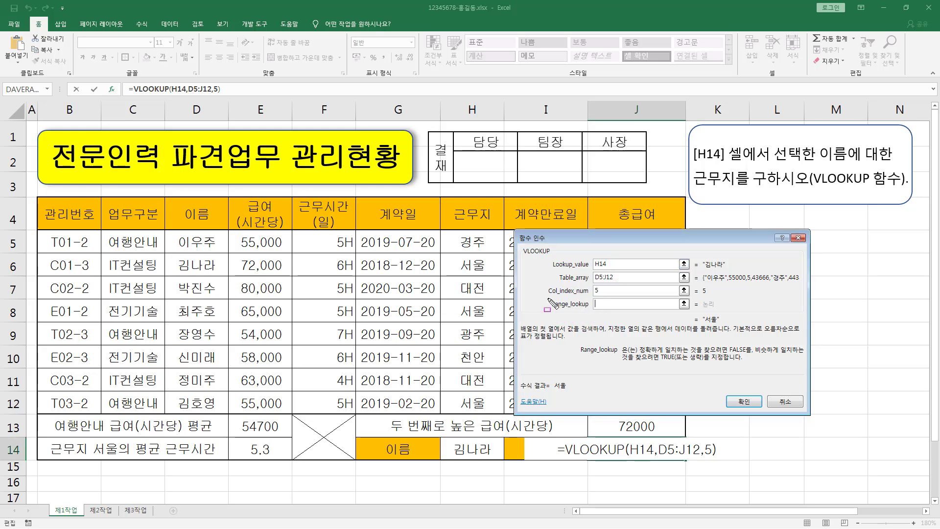
mouse_move(546, 297)
mouse_down()
mouse_move(669, 318)
mouse_move(692, 311)
mouse_up()
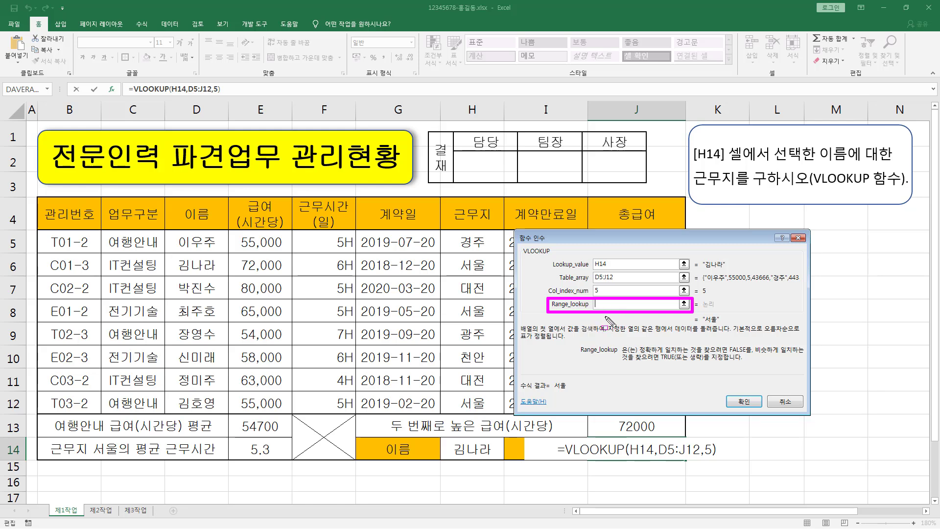
key(Escape)
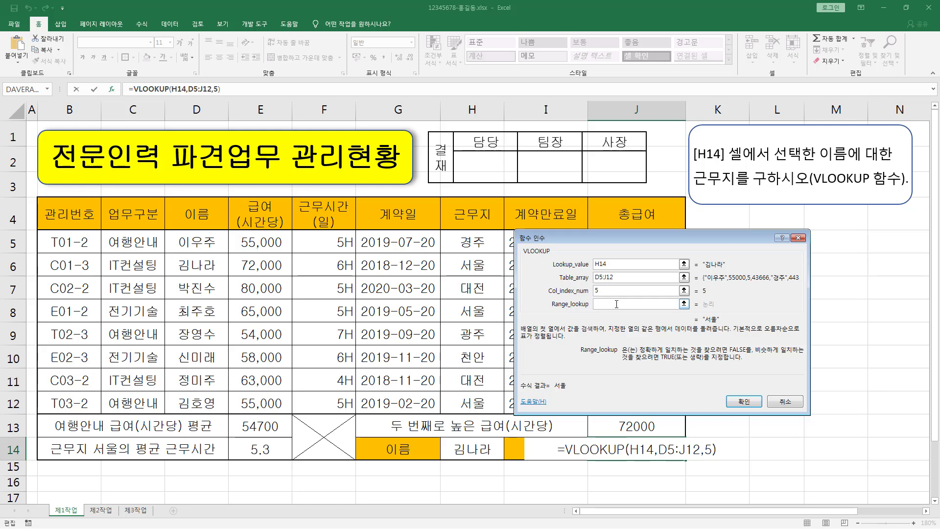
text(FALSE)
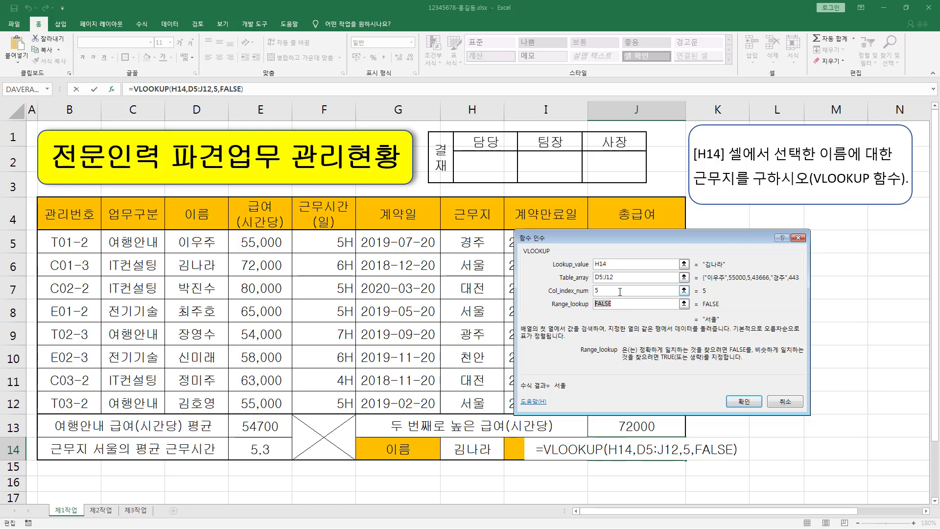
click(742, 403)
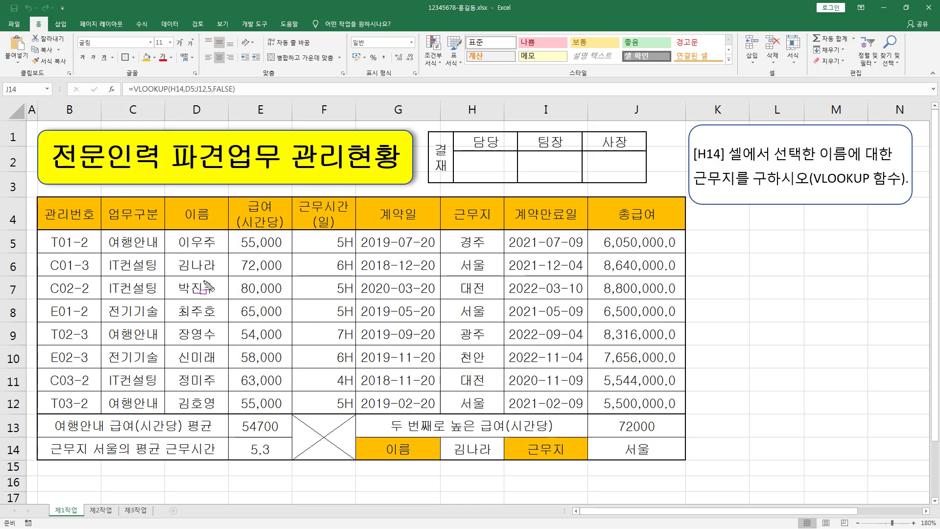
Compare the 이름 and 근무지 in row 6 with the VLOOKUP result in J14
drag(172, 256, 211, 269)
drag(461, 260, 487, 274)
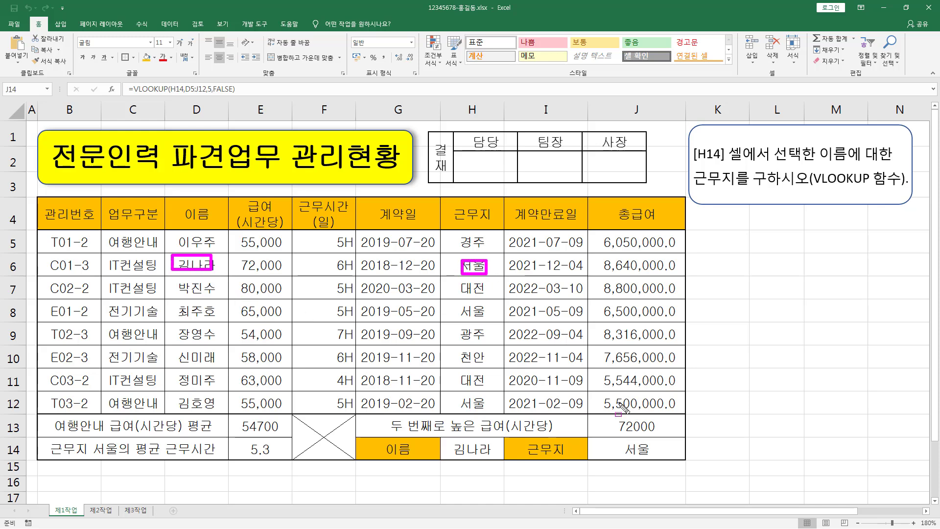
key(Escape)
Choose row 12's name in H14 and check J14 against that row's 근무지
click(472, 449)
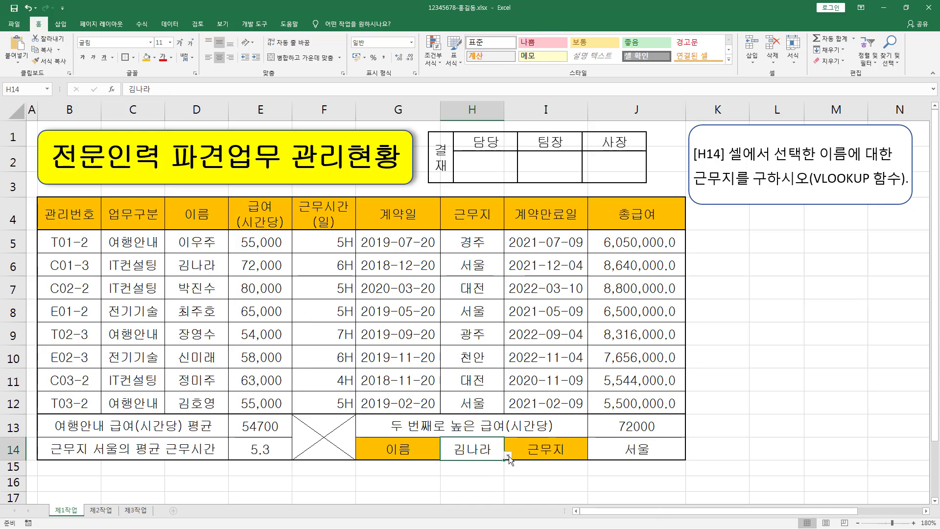
click(509, 456)
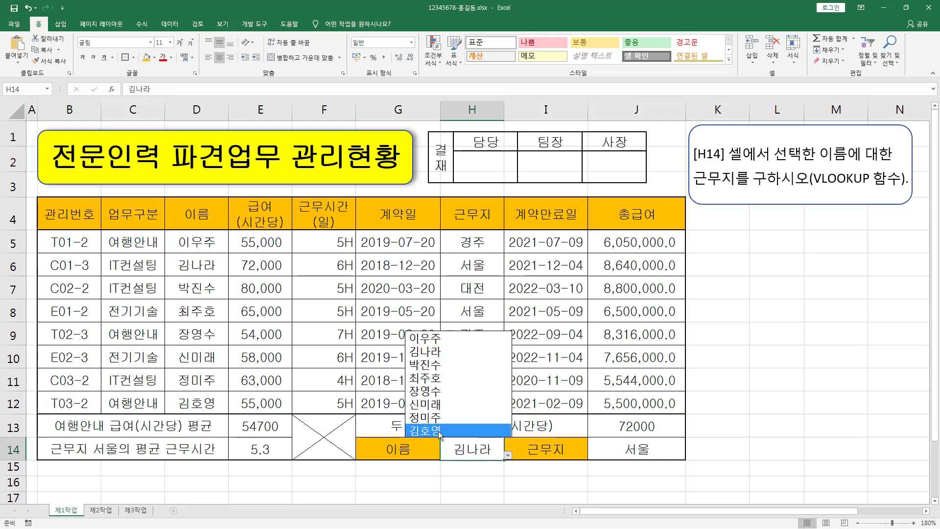
click(438, 430)
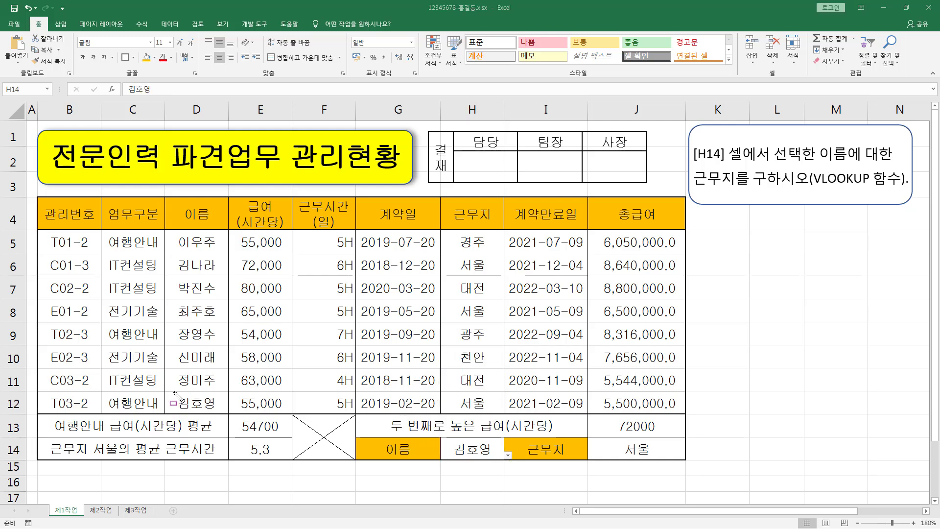
drag(173, 392, 219, 412)
drag(453, 394, 492, 411)
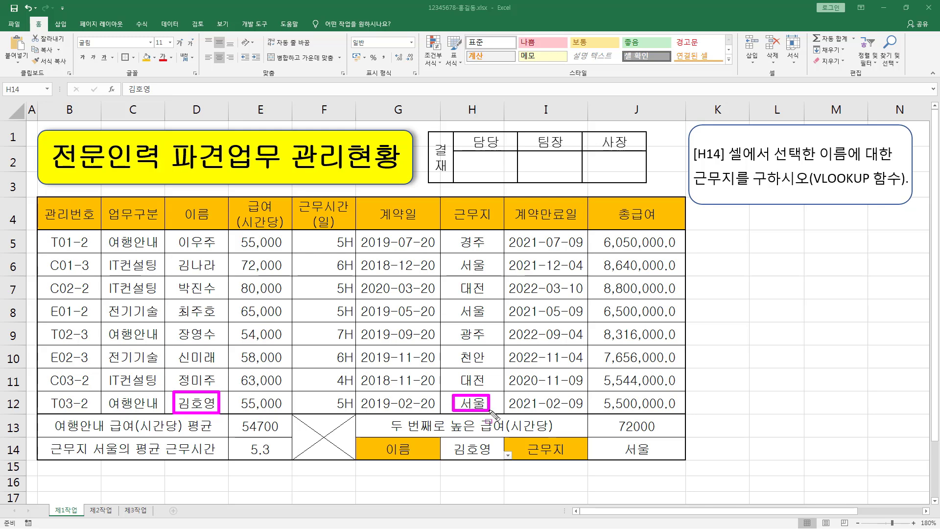
mouse_move(618, 439)
mouse_down()
mouse_move(645, 462)
mouse_move(671, 463)
mouse_up()
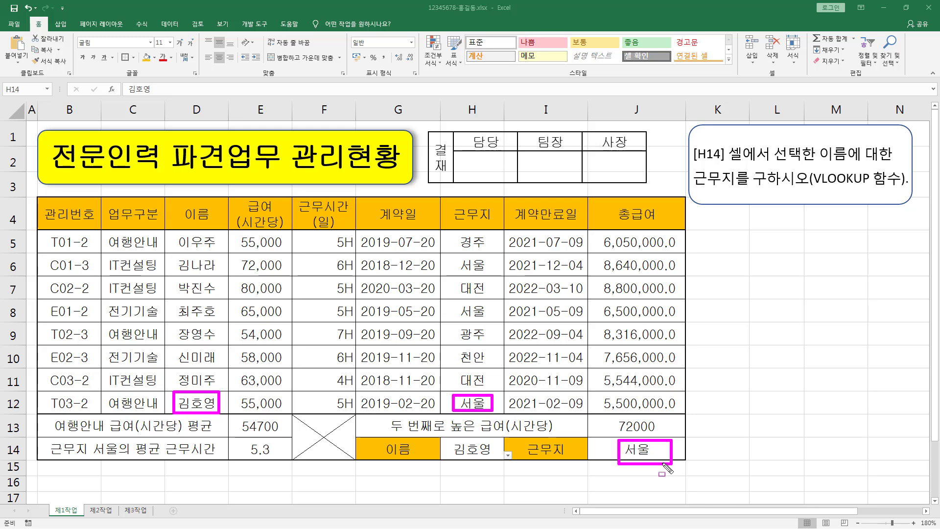
Choose row 11's name in H14 and check J14 against that row's 근무지
click(508, 455)
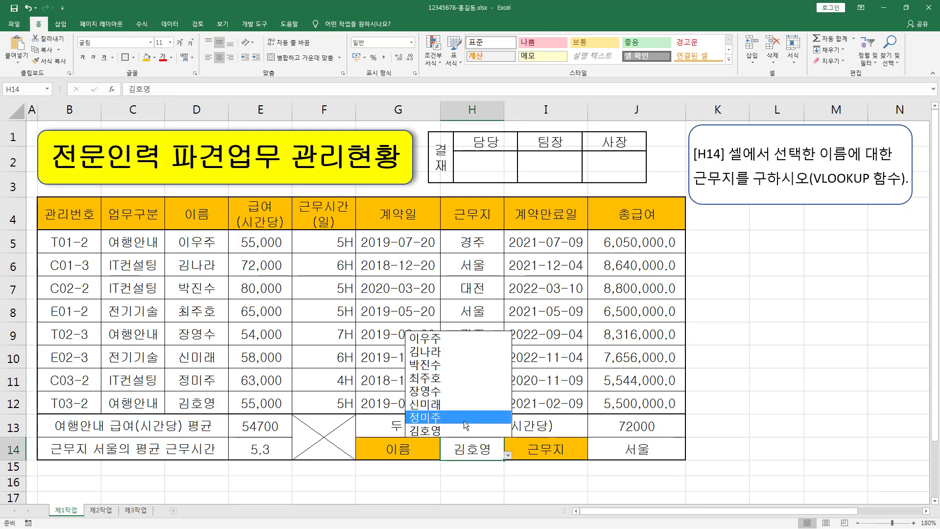
click(463, 421)
drag(169, 364, 216, 393)
drag(451, 371, 488, 388)
mouse_move(610, 434)
mouse_down()
mouse_move(639, 460)
mouse_move(664, 464)
mouse_up()
key(Escape)
Choose row 9's name in H14 and check J14 against that row's 근무지
click(508, 455)
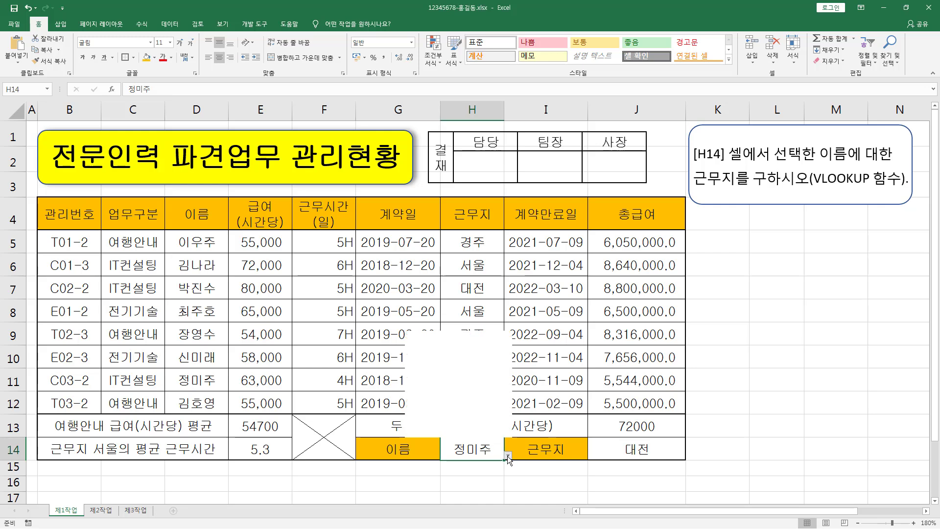
click(460, 391)
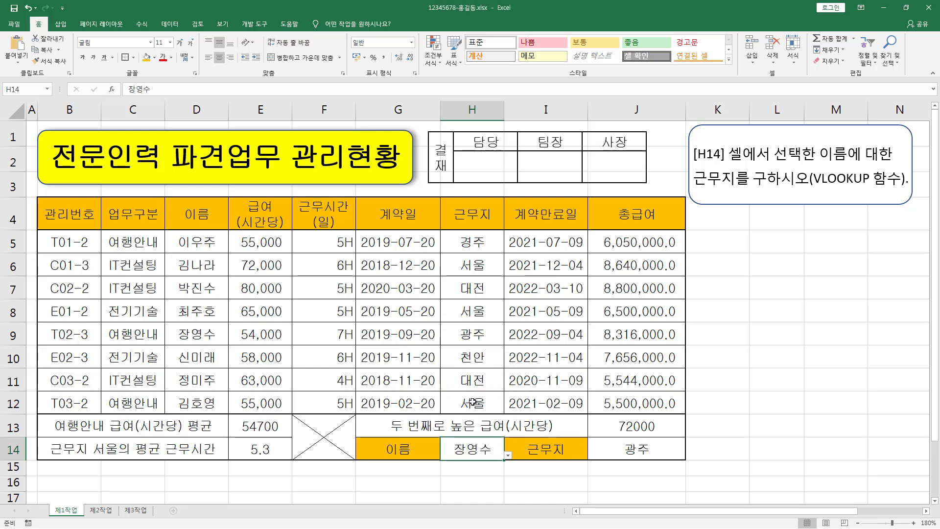
drag(174, 318, 224, 343)
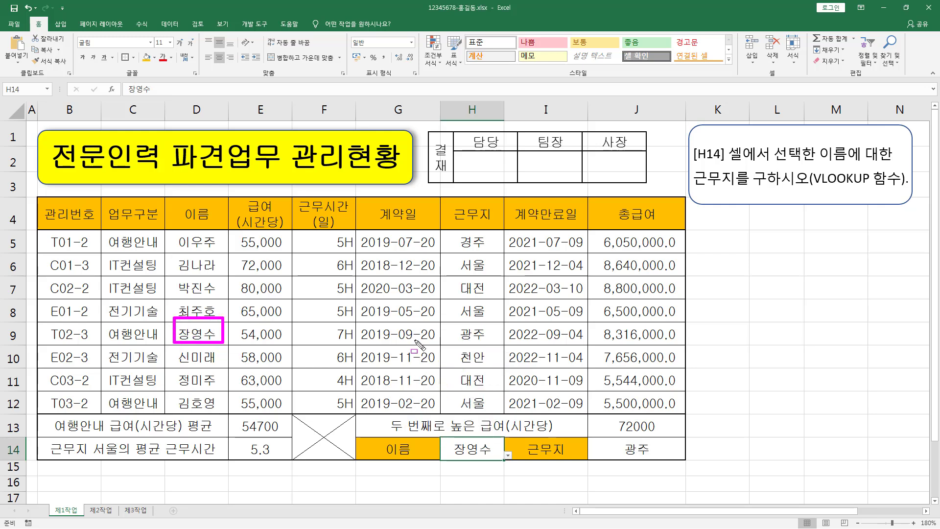
drag(452, 327, 502, 342)
drag(612, 459, 673, 459)
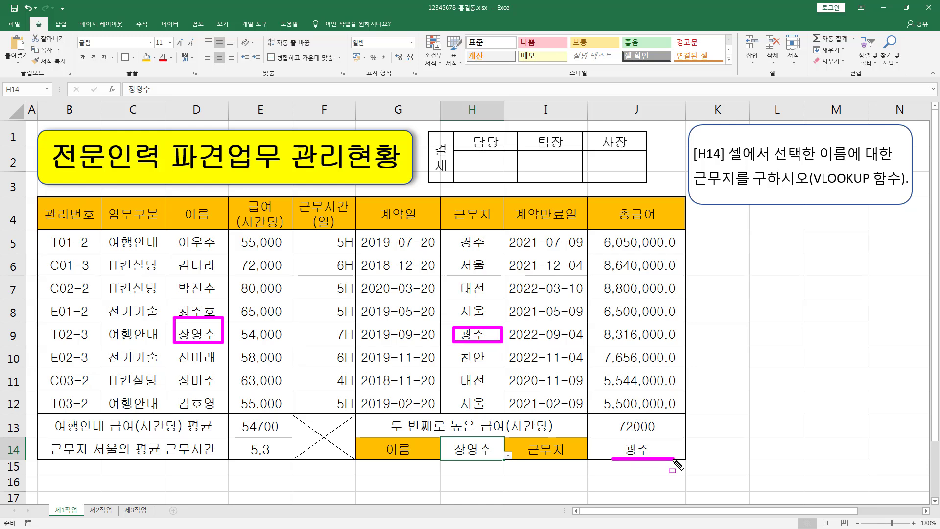
Choose row 5's name in H14 and check J14 against that row's 근무지
click(508, 454)
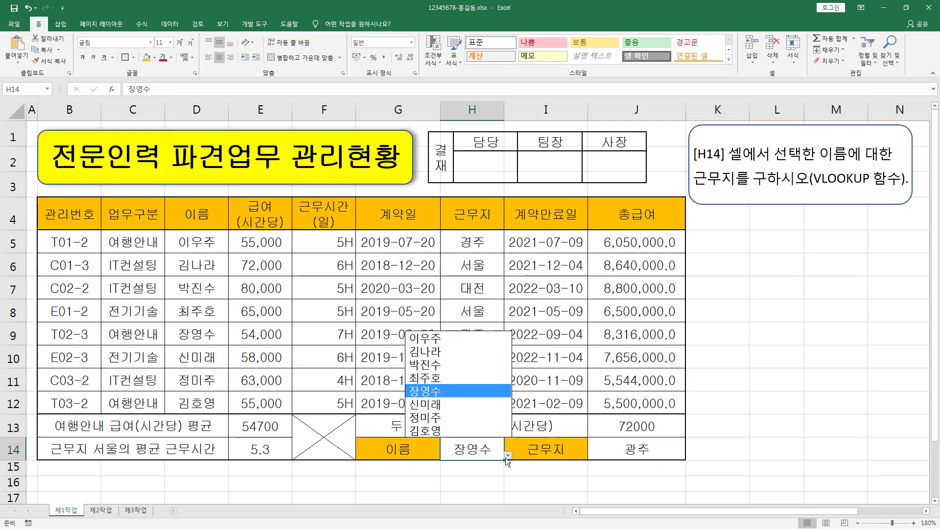
click(438, 341)
mouse_move(175, 233)
mouse_down()
mouse_move(197, 250)
mouse_move(222, 242)
mouse_up()
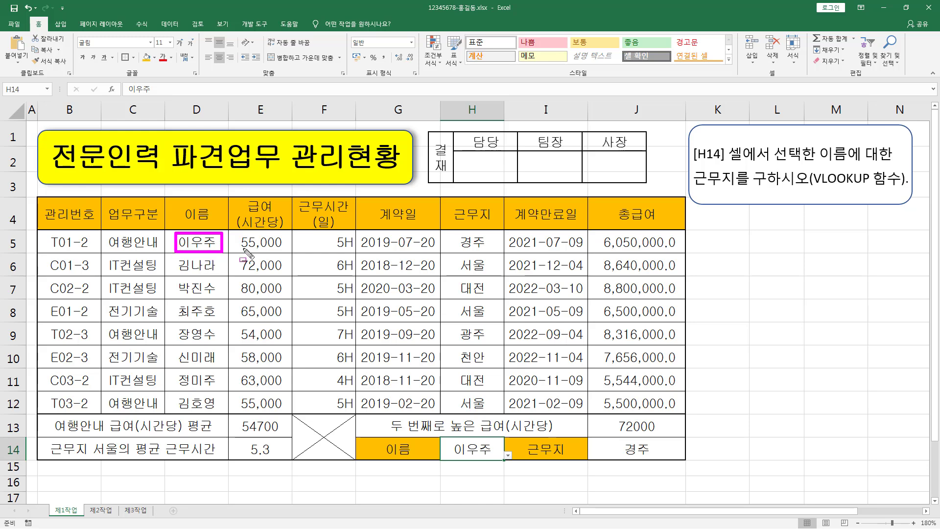
drag(455, 235, 486, 252)
drag(621, 438, 656, 461)
key(Escape)
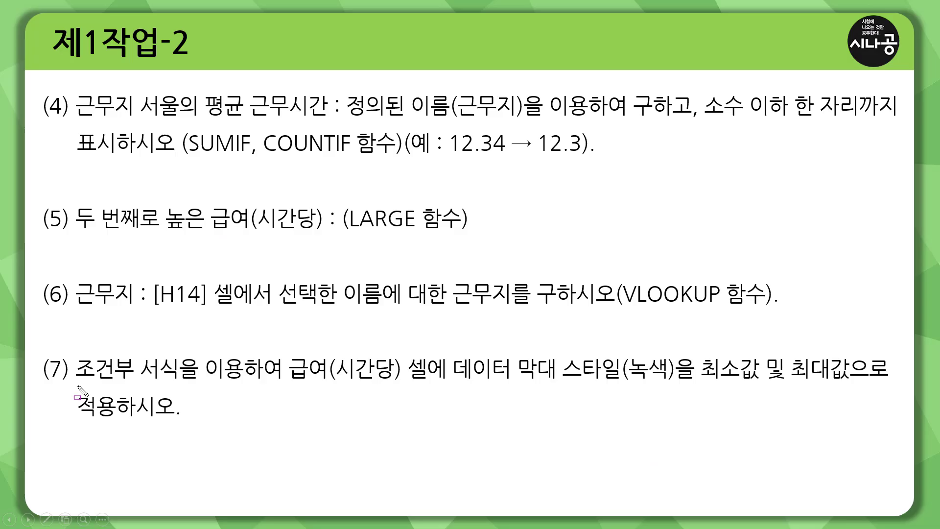
key(ctrl+2)
drag(73, 384, 262, 384)
mouse_move(285, 350)
mouse_down()
mouse_move(295, 362)
mouse_move(429, 387)
mouse_move(682, 382)
mouse_up()
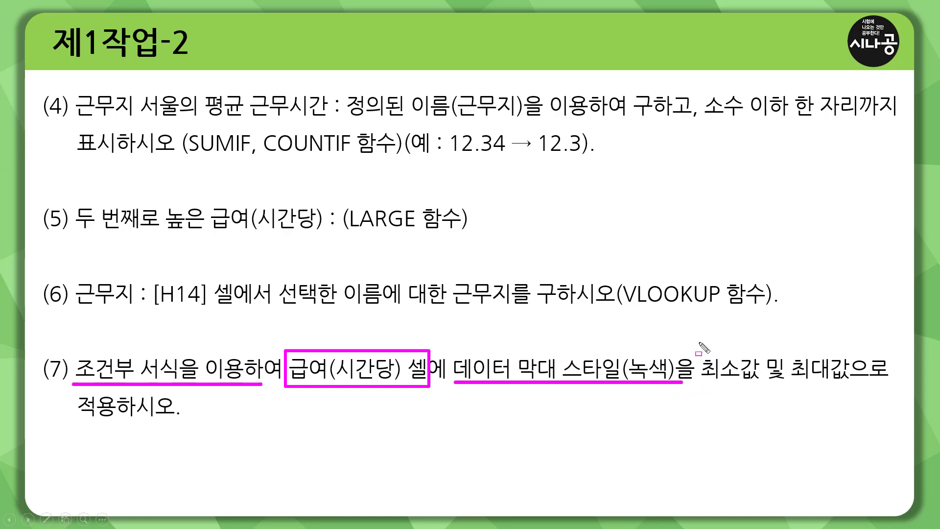
drag(698, 341, 858, 391)
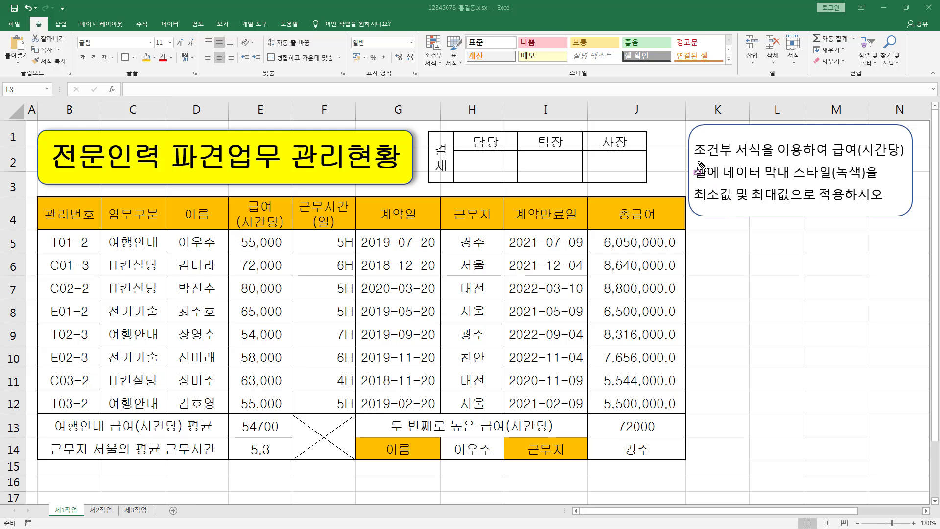
Examine the conditional formatting instruction for the 급여(시간당) cells, including its data bar style, color, and minimum and maximum settings
drag(733, 138, 765, 164)
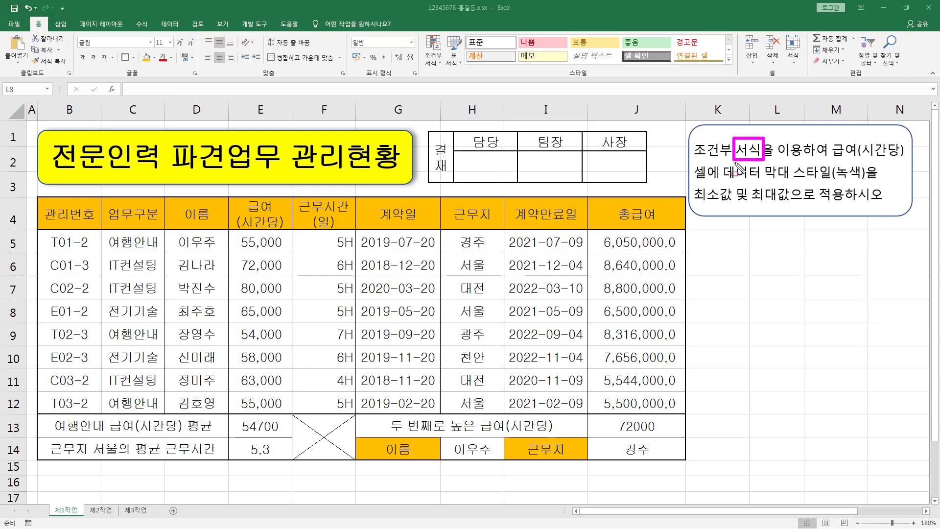
drag(694, 158, 732, 158)
drag(831, 159, 911, 159)
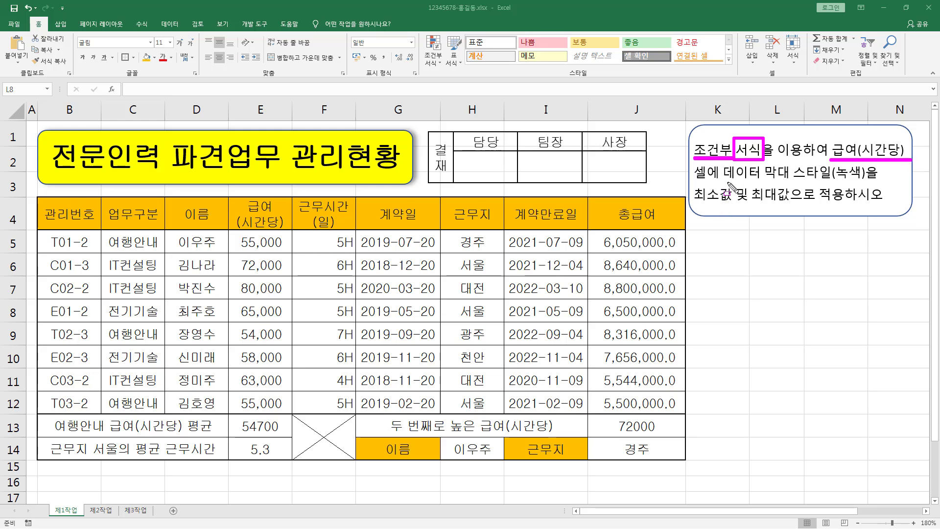
drag(724, 181, 864, 181)
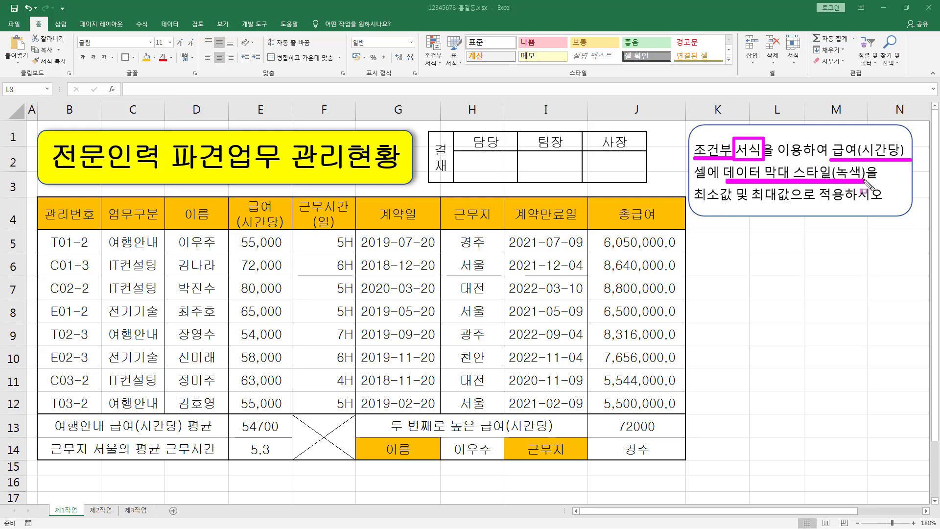
drag(693, 206, 783, 206)
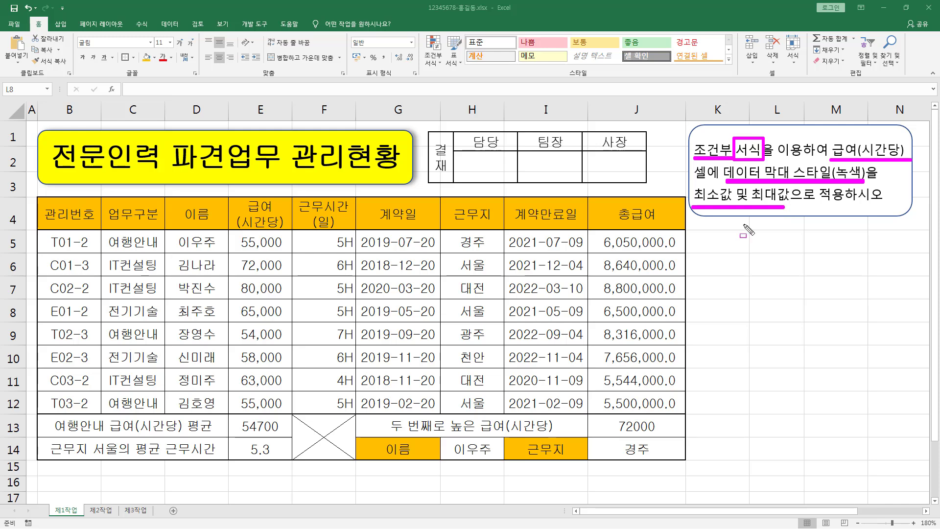
Select the 급여(시간당) cells E5:E12 and open a new data bar conditional formatting rule for them
mouse_move(236, 231)
mouse_down()
mouse_move(260, 378)
mouse_move(288, 409)
mouse_up()
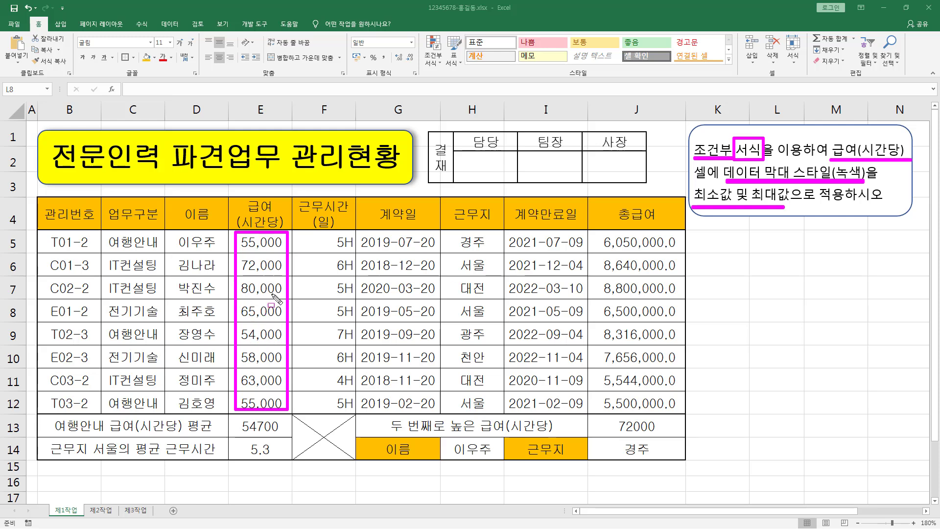
key(Escape)
drag(264, 242, 264, 401)
key(ctrl+2)
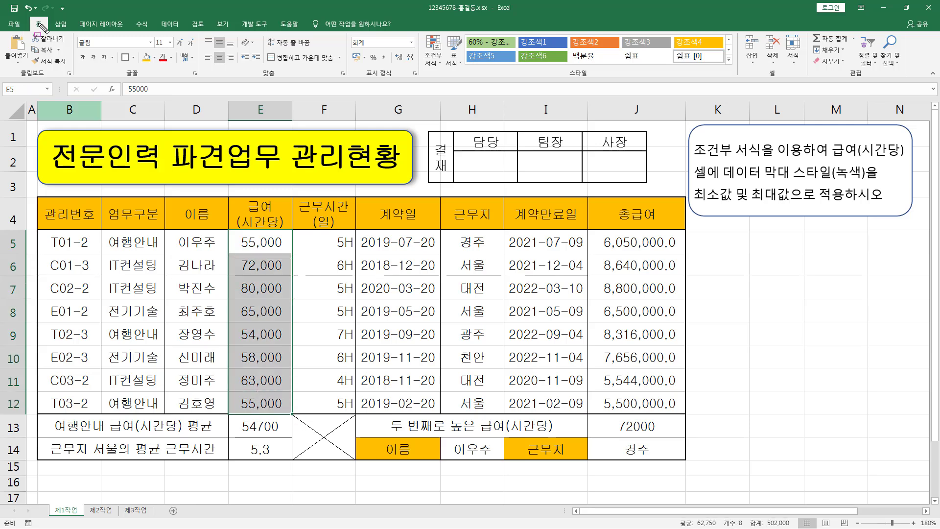
drag(30, 18, 47, 33)
drag(422, 32, 457, 89)
key(Escape)
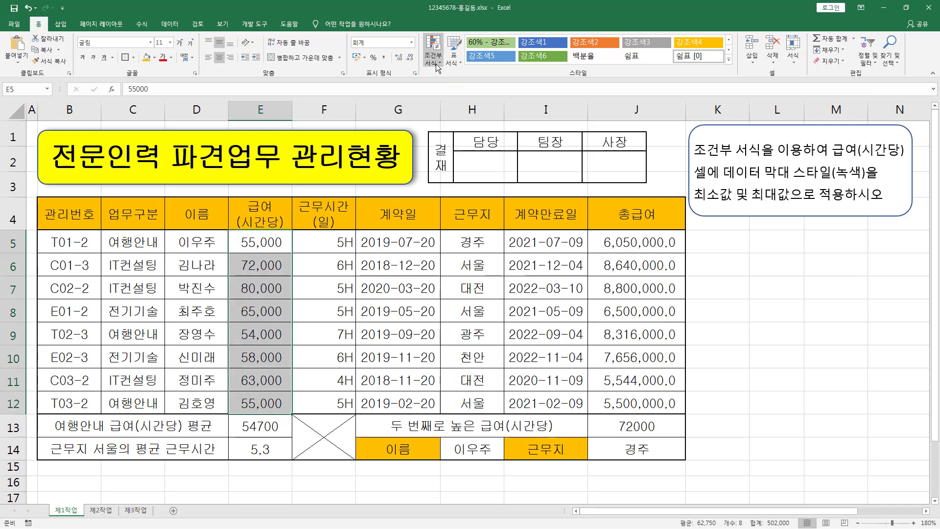
click(436, 66)
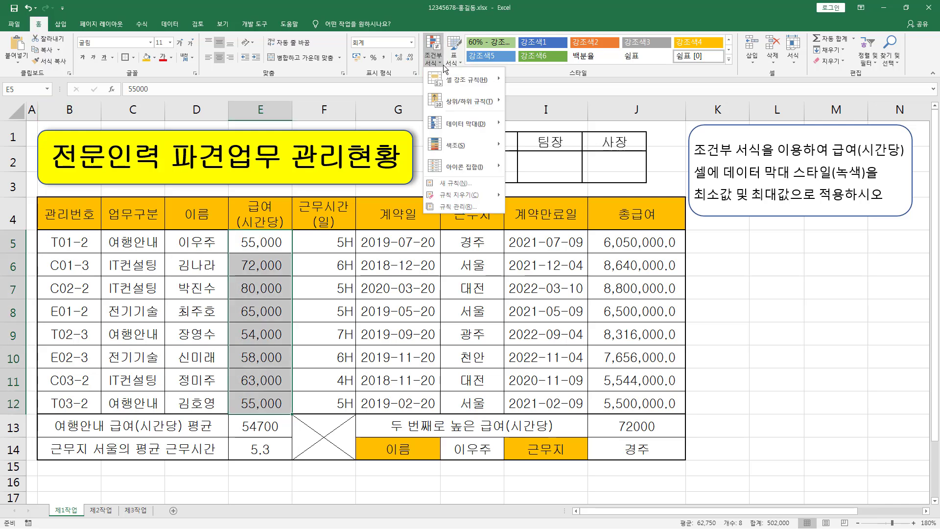
mouse_move(463, 127)
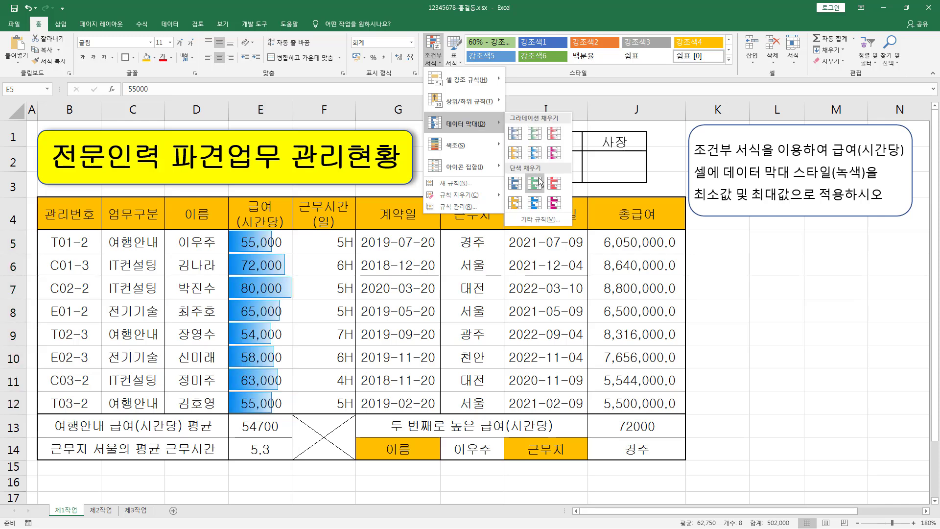
click(540, 220)
drag(595, 213, 399, 154)
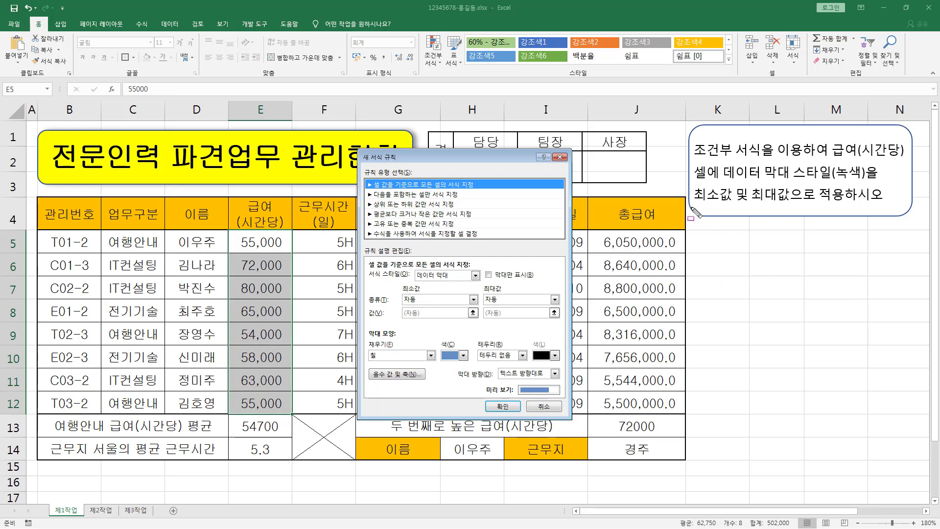
Set the data bar rule's minimum type to 최소값 and its maximum type to 최대값
click(467, 297)
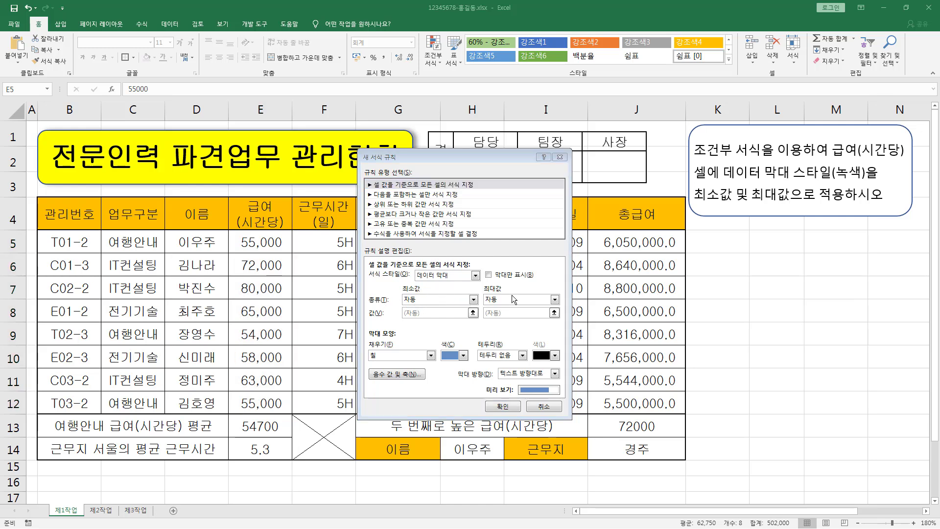
click(440, 300)
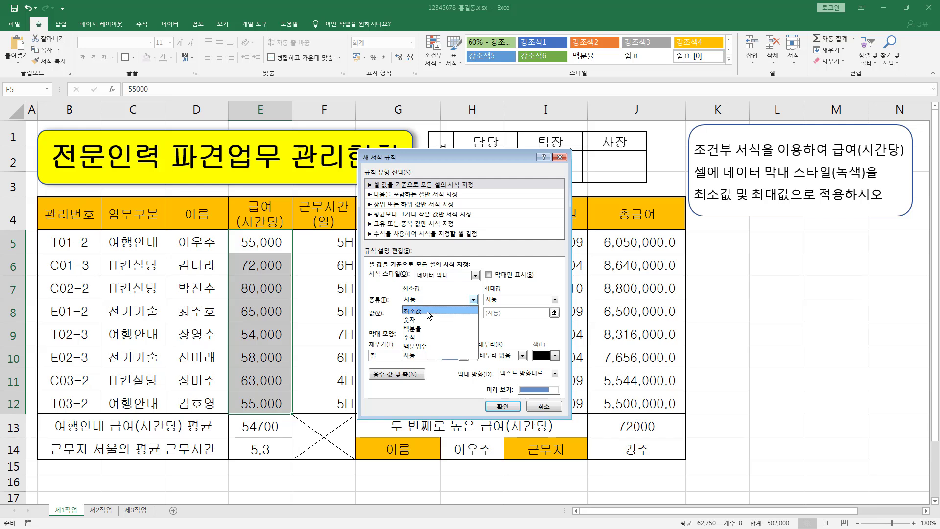
click(427, 310)
click(501, 299)
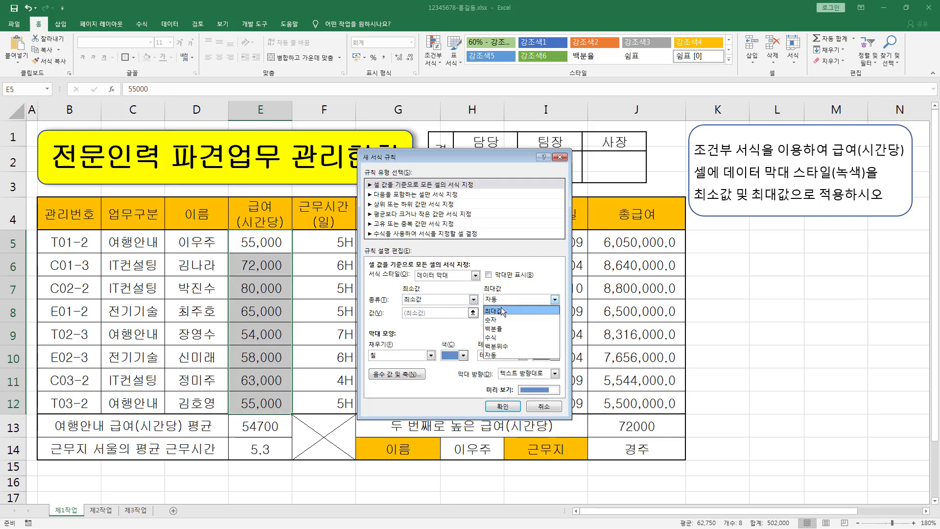
click(503, 312)
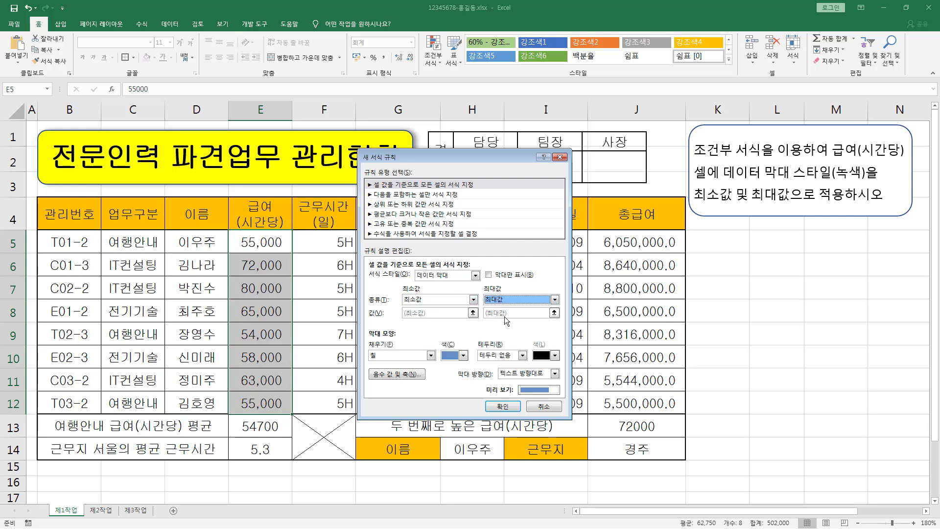
Set the data bar fill color to standard green and apply the rule to the 급여(시간당) cells
click(464, 357)
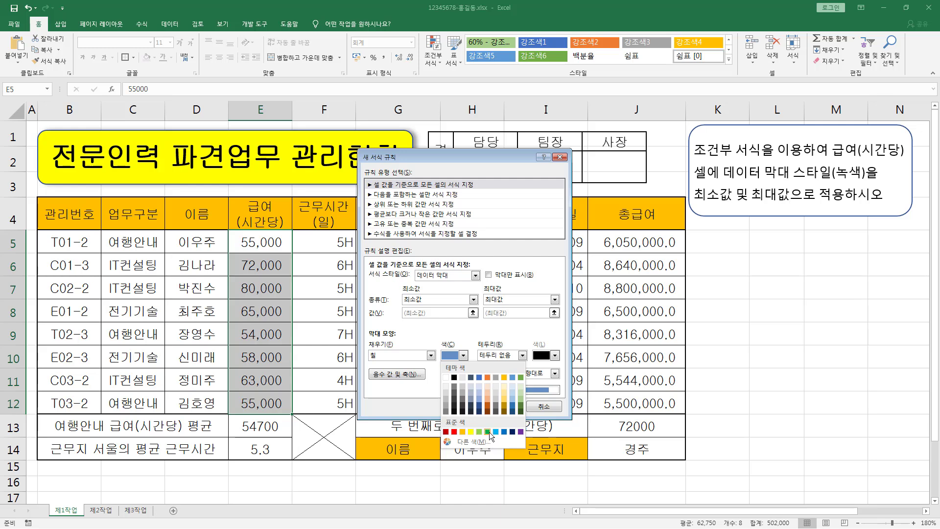
click(489, 432)
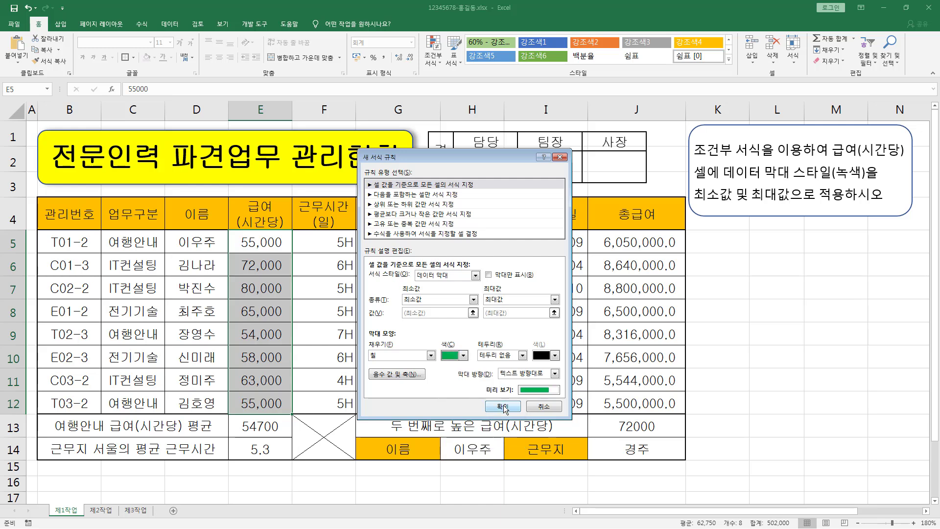
click(503, 406)
click(307, 261)
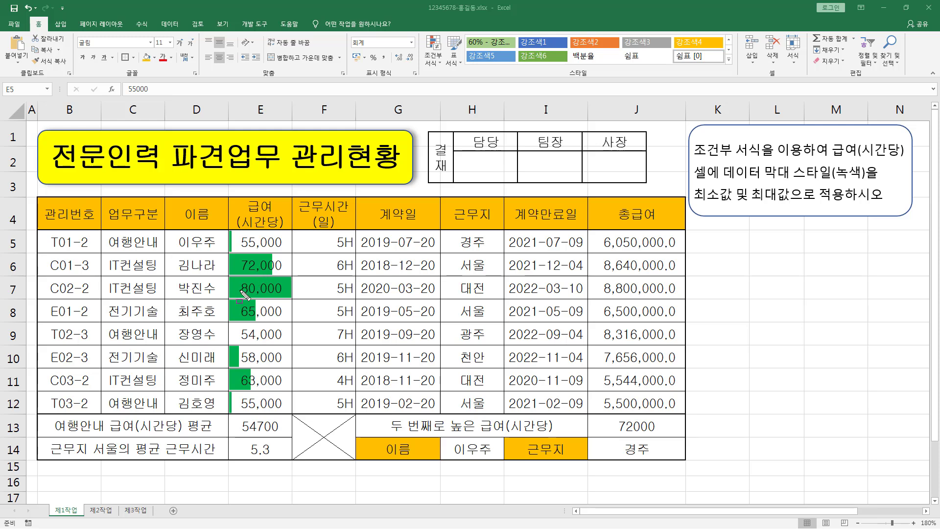
Check the data bars of the highest and lowest 급여(시간당) values, and look over the 계약만료일 and 총급여 columns
drag(237, 280, 290, 297)
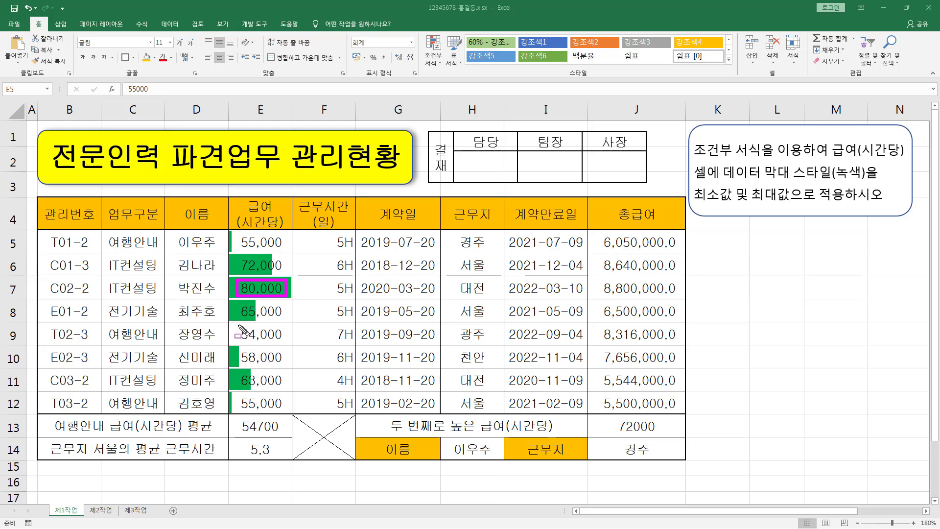
drag(238, 324, 285, 342)
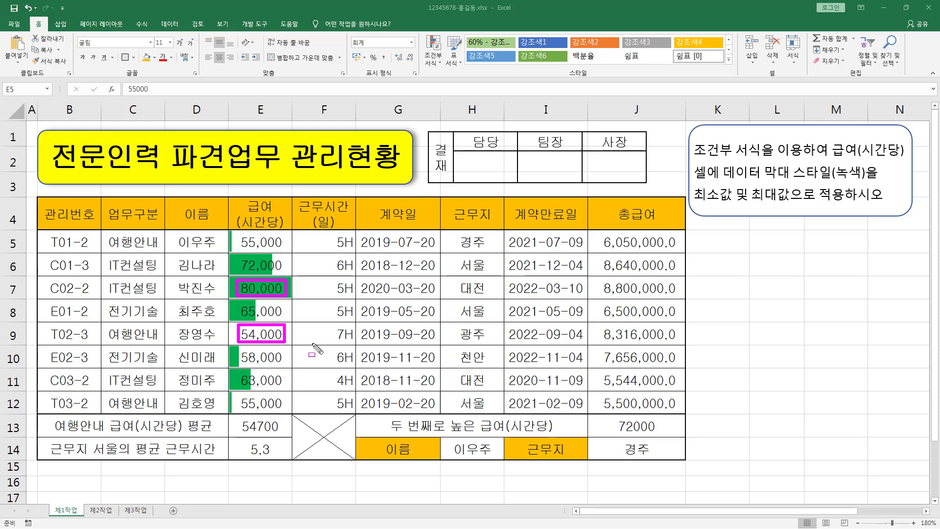
drag(721, 180, 832, 180)
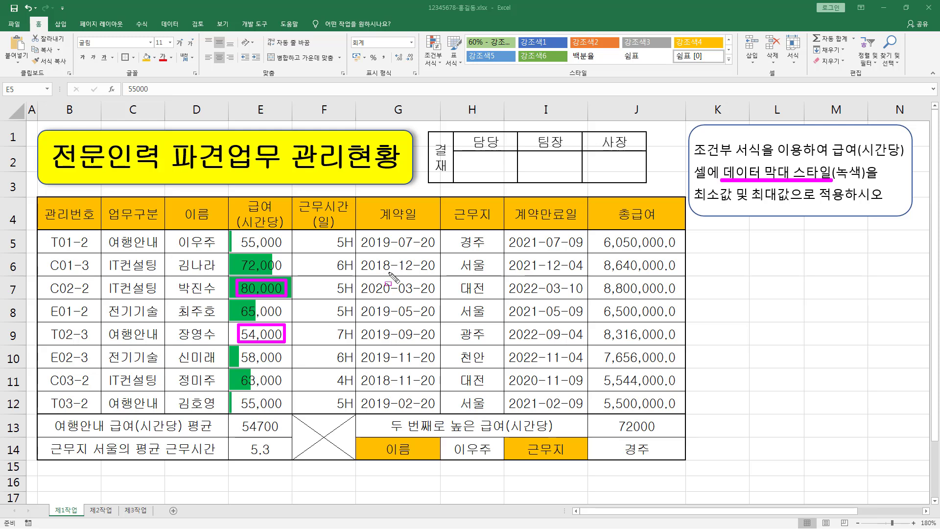
key(Escape)
click(464, 300)
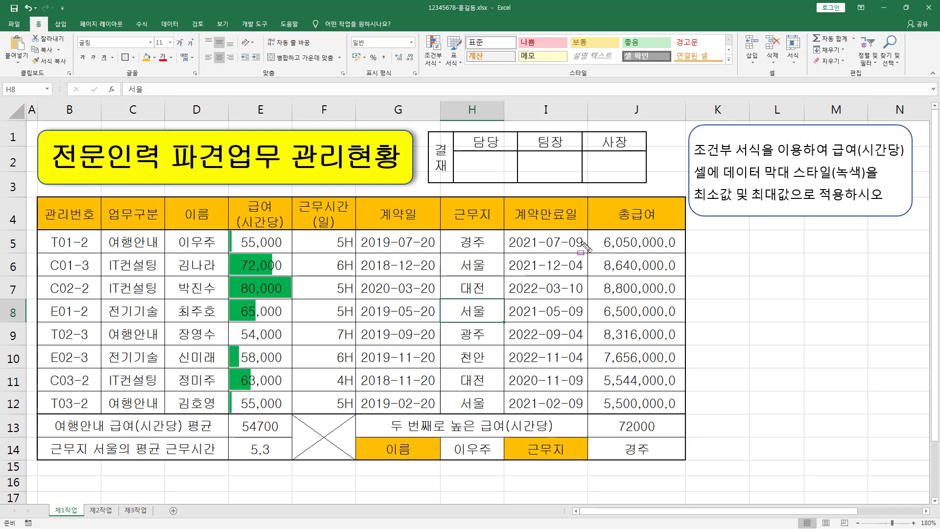
drag(511, 231, 567, 402)
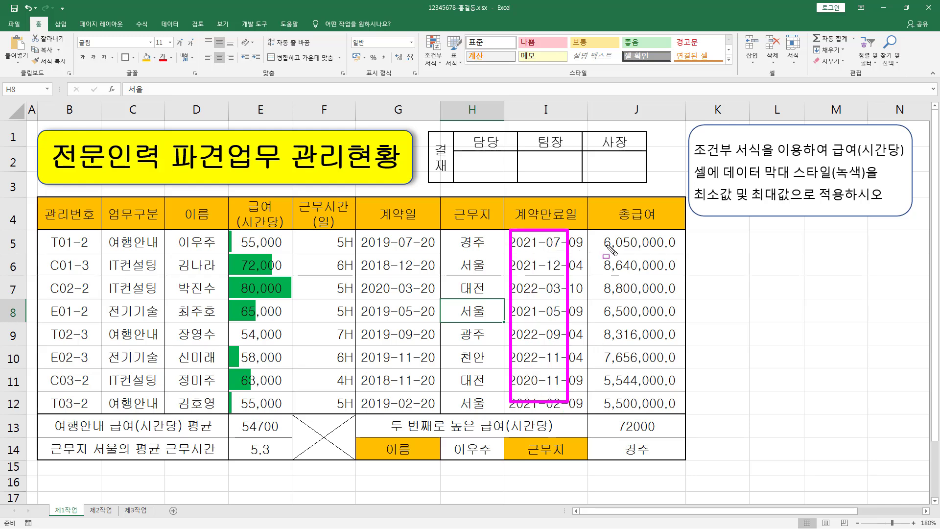
mouse_move(602, 237)
mouse_down()
mouse_move(672, 427)
mouse_move(668, 393)
mouse_up()
drag(531, 100, 560, 117)
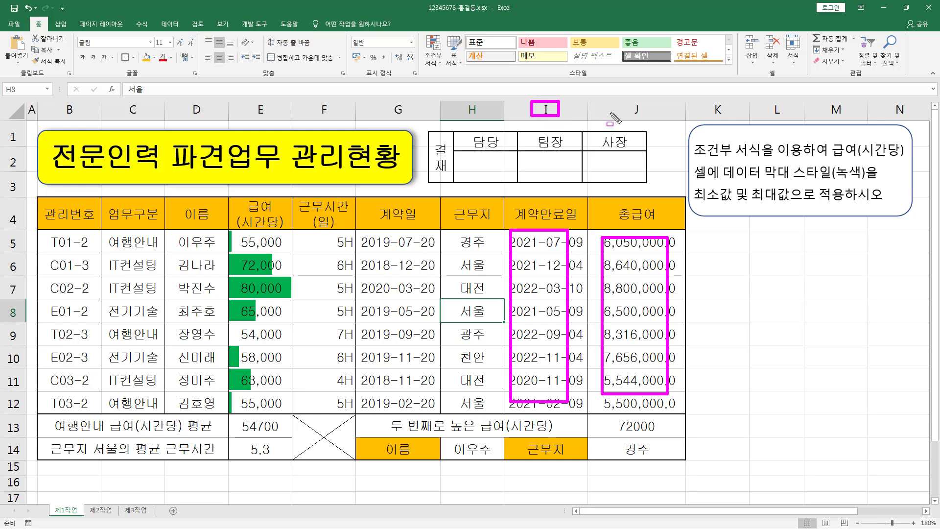
drag(618, 97, 648, 119)
key(Escape)
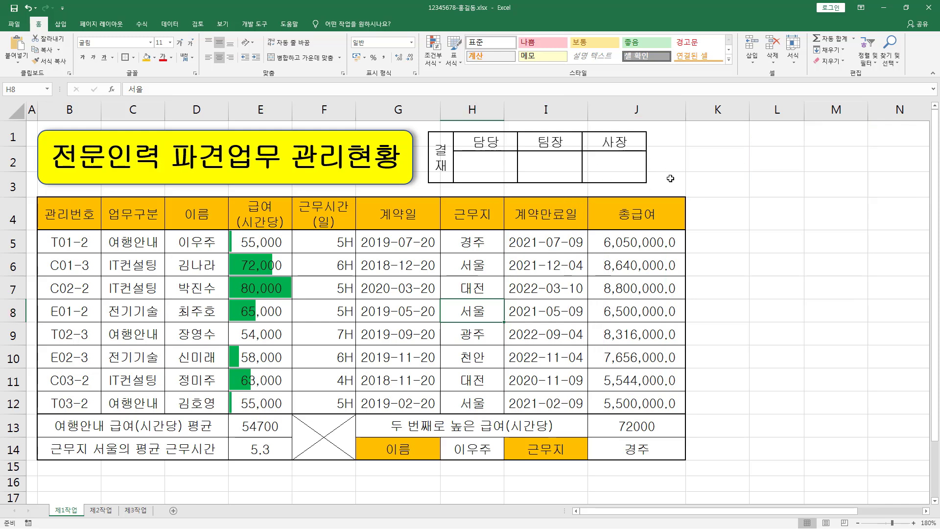
Move the 결재 approval box picture horizontally so its outer edge lines up with the end of column J
click(646, 170)
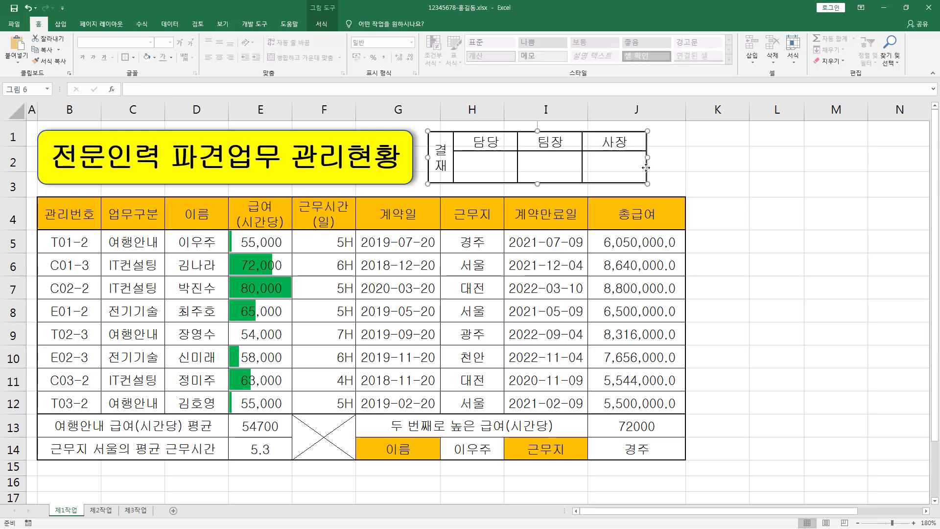
drag(646, 168, 685, 168)
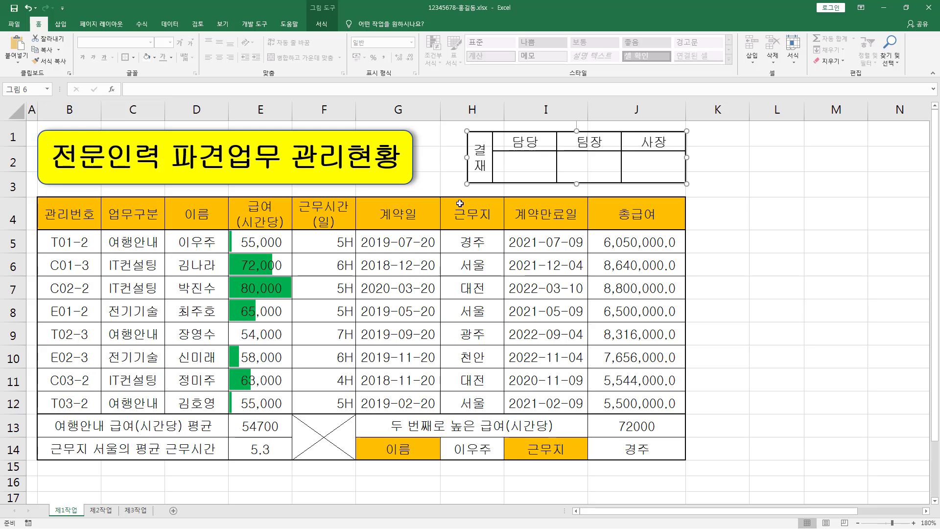
drag(433, 154, 463, 191)
click(773, 259)
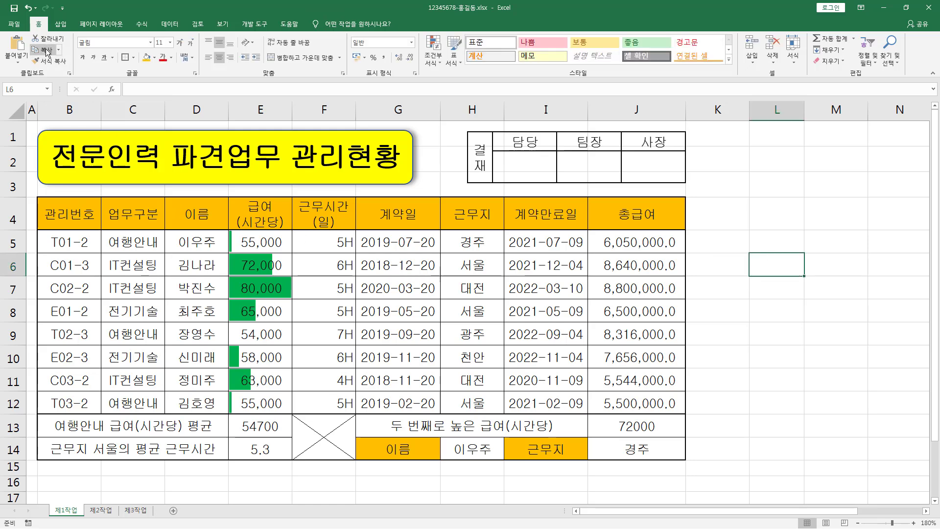
Save the workbook with the finished 제1작업 sheet
drag(10, 5, 24, 17)
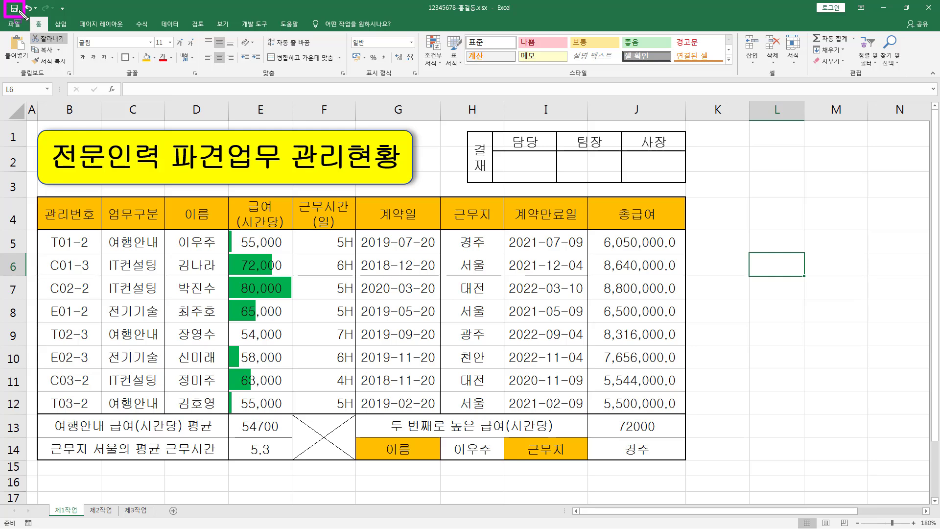
key(Escape)
click(14, 13)
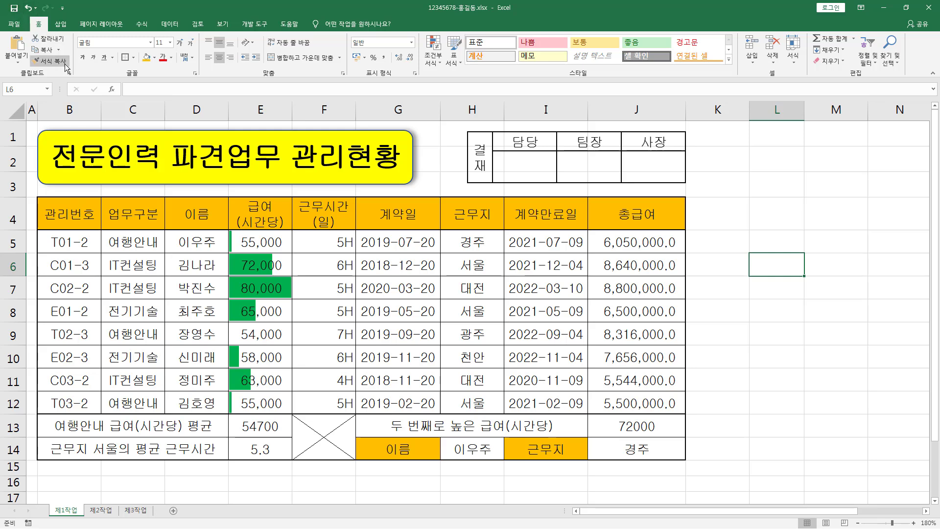
click(13, 9)
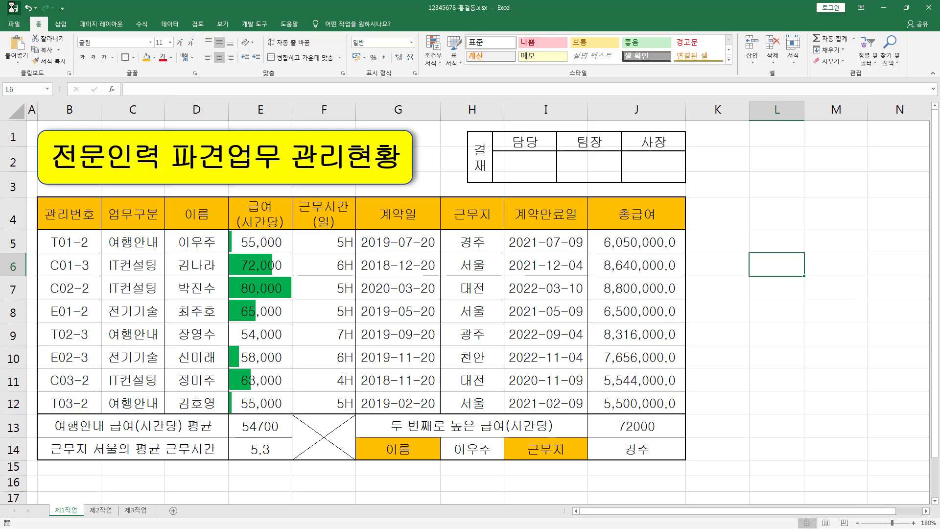